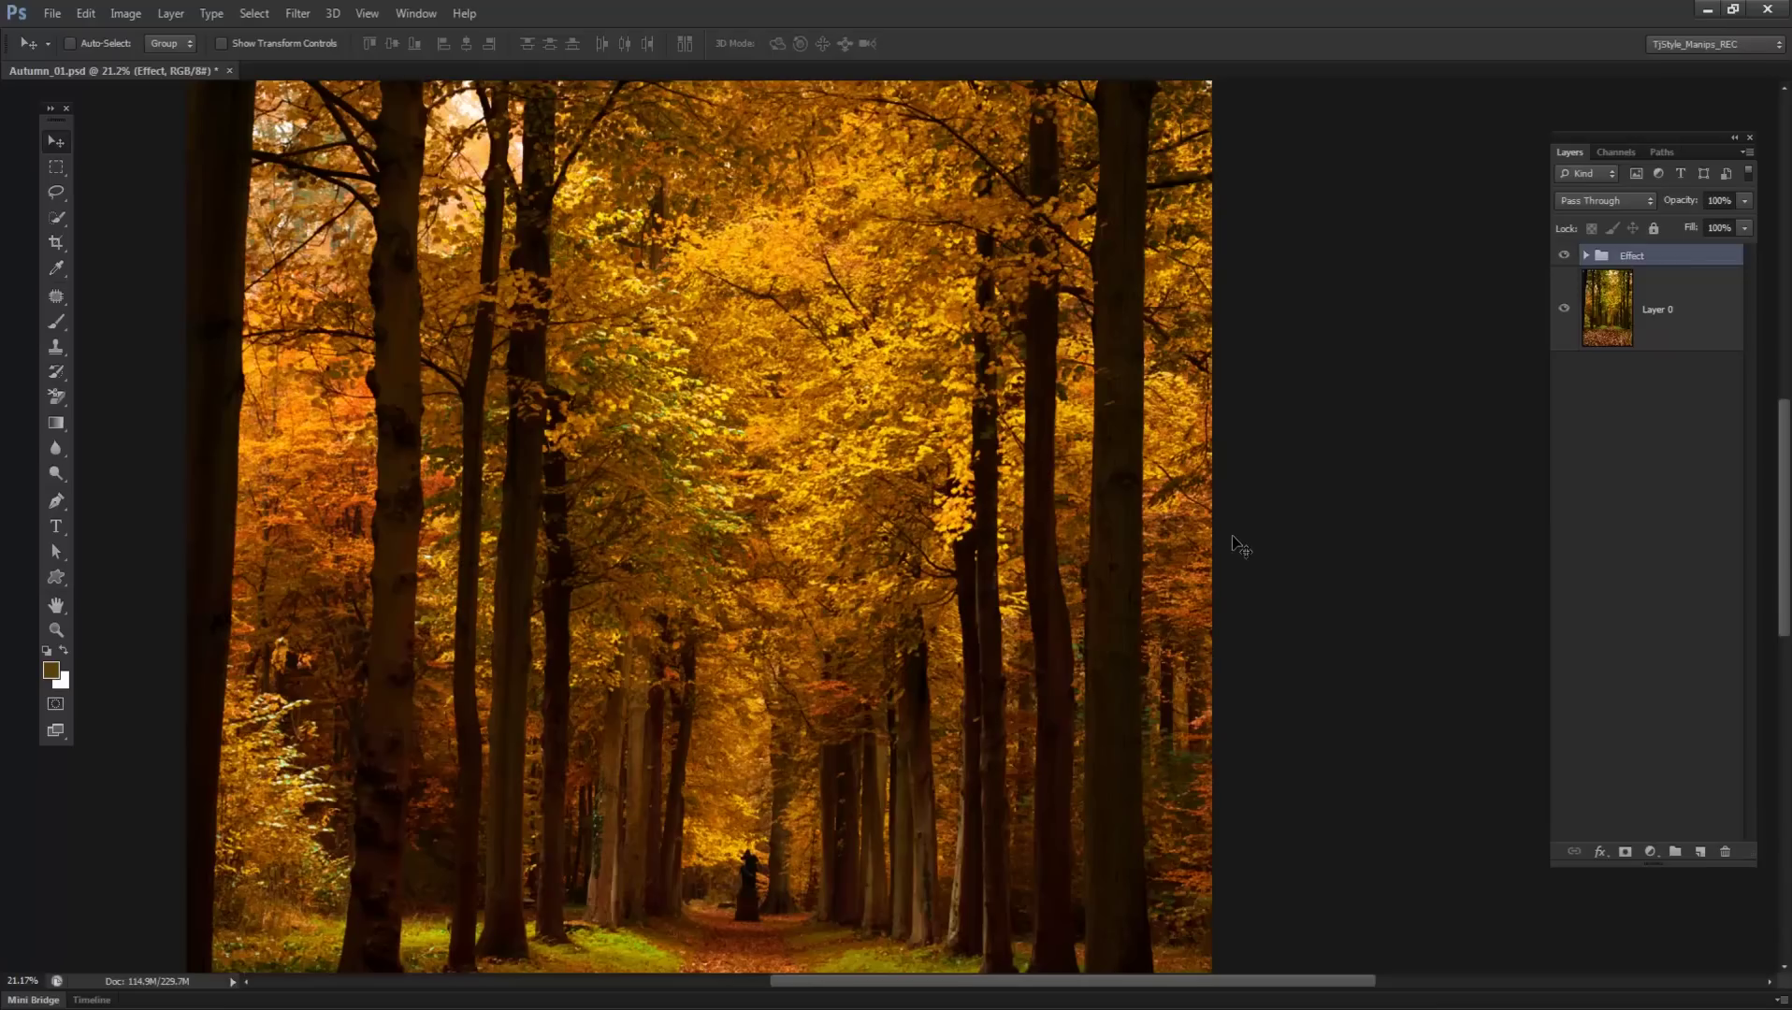
# - Compare the photo with and without the Effect group, leave it hidden, and select Layer 0
pyautogui.scroll(-2, 986, 519)
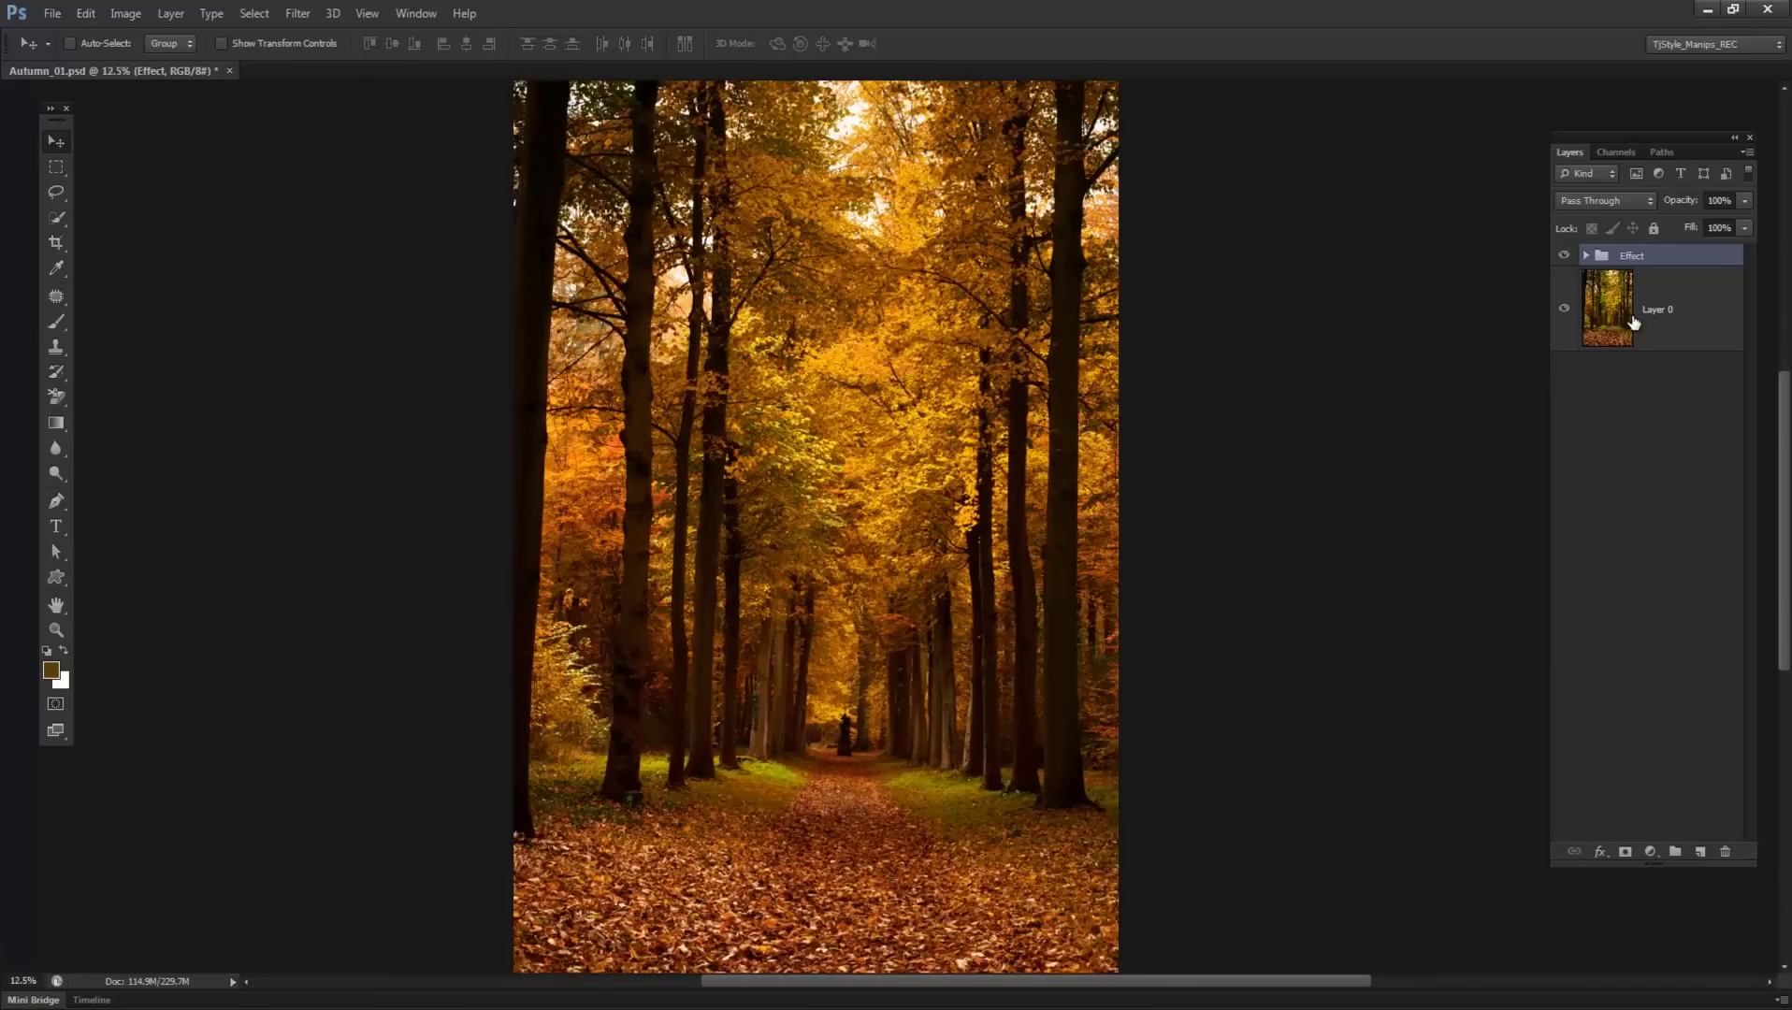
pyautogui.click(1567, 257)
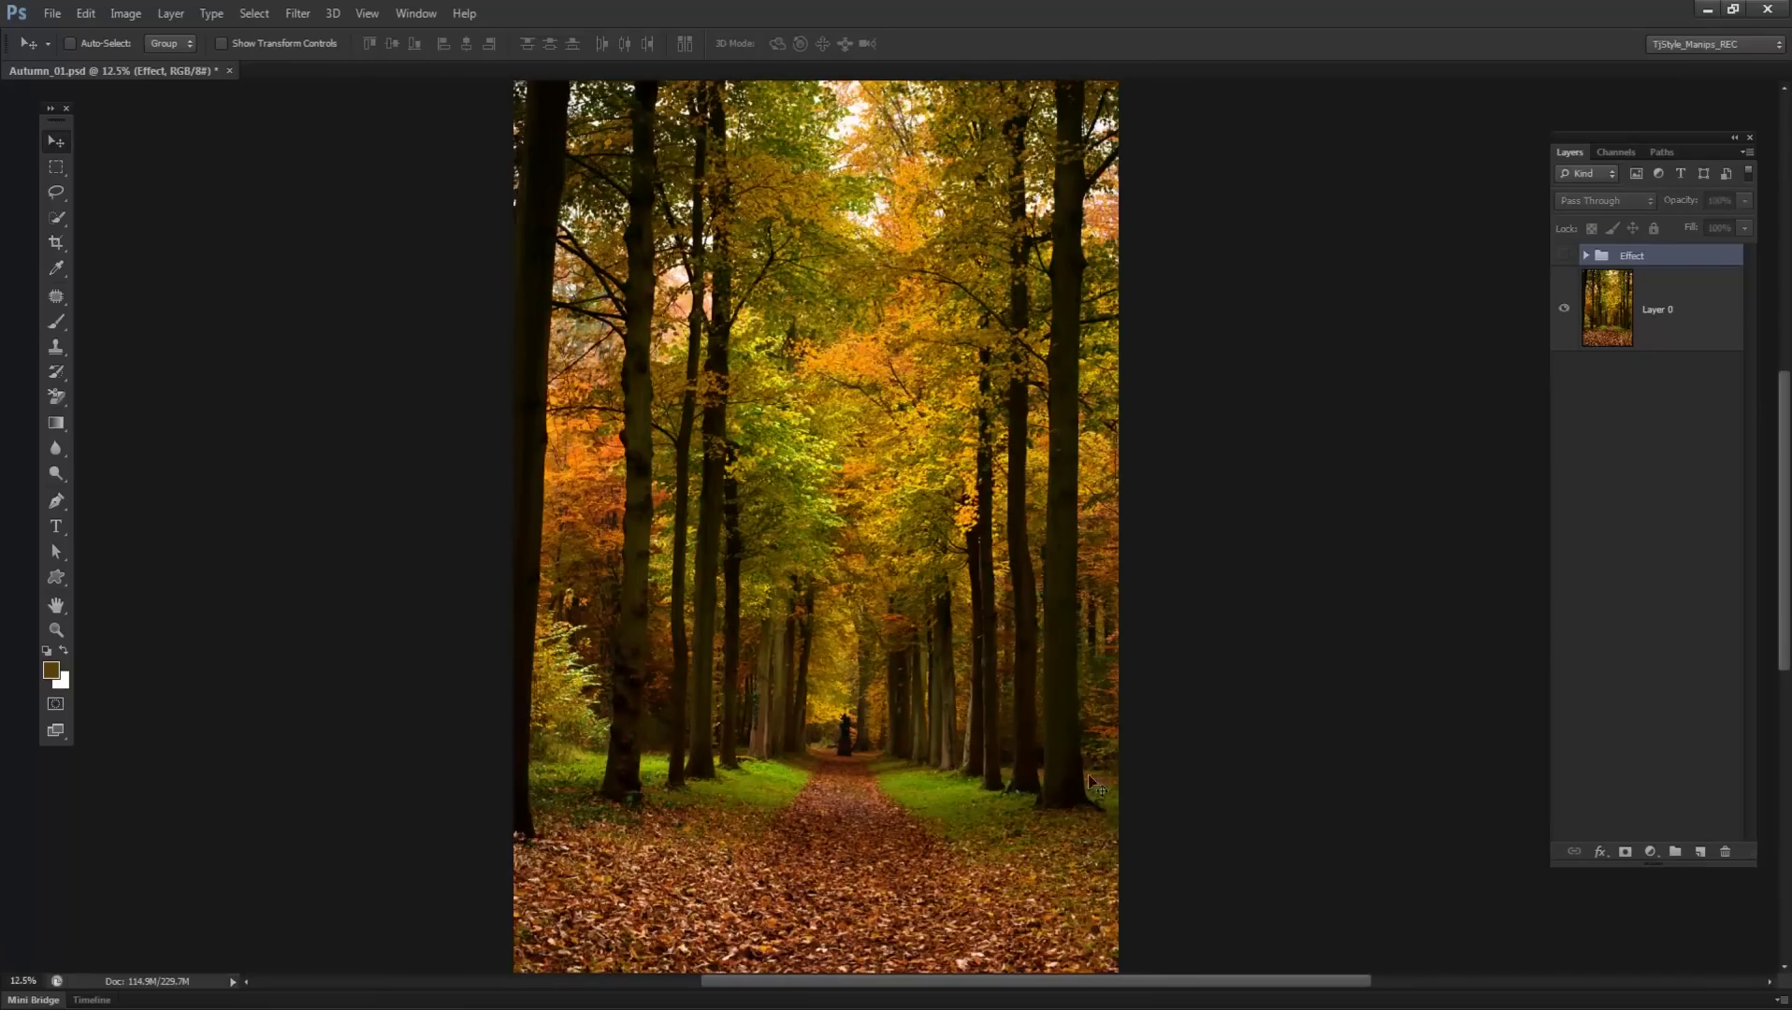
pyautogui.click(1564, 257)
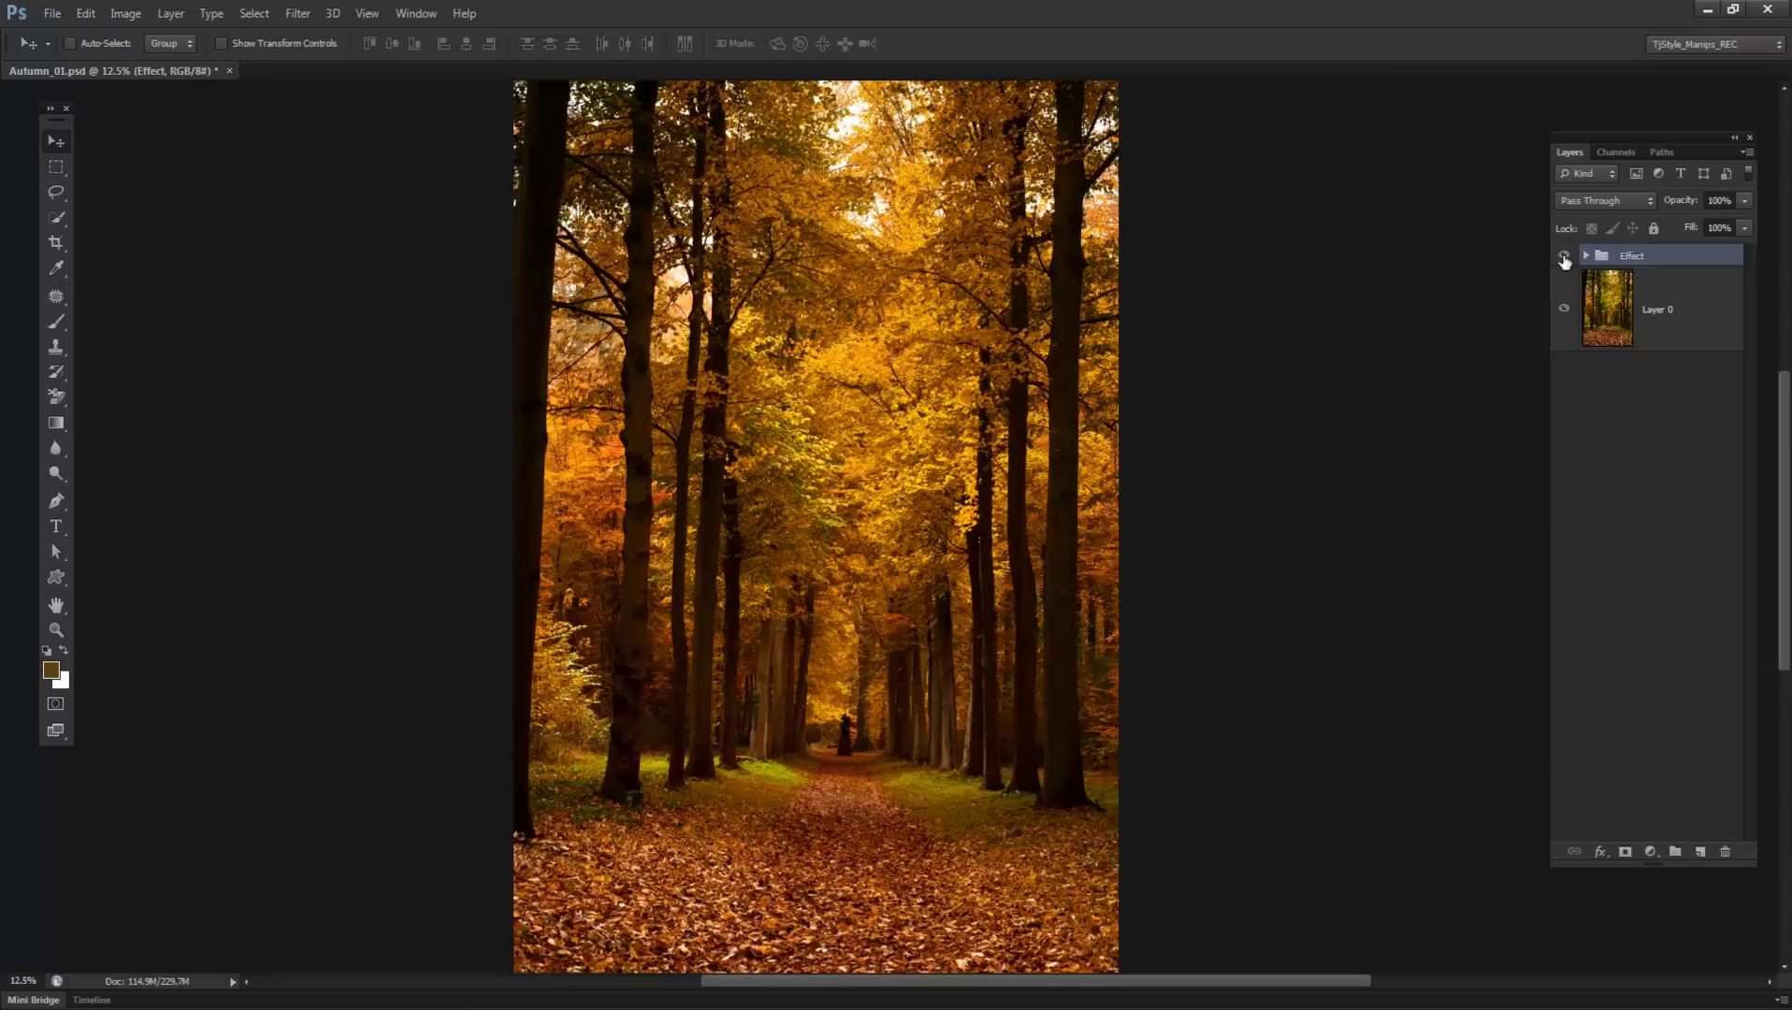
pyautogui.click(1565, 257)
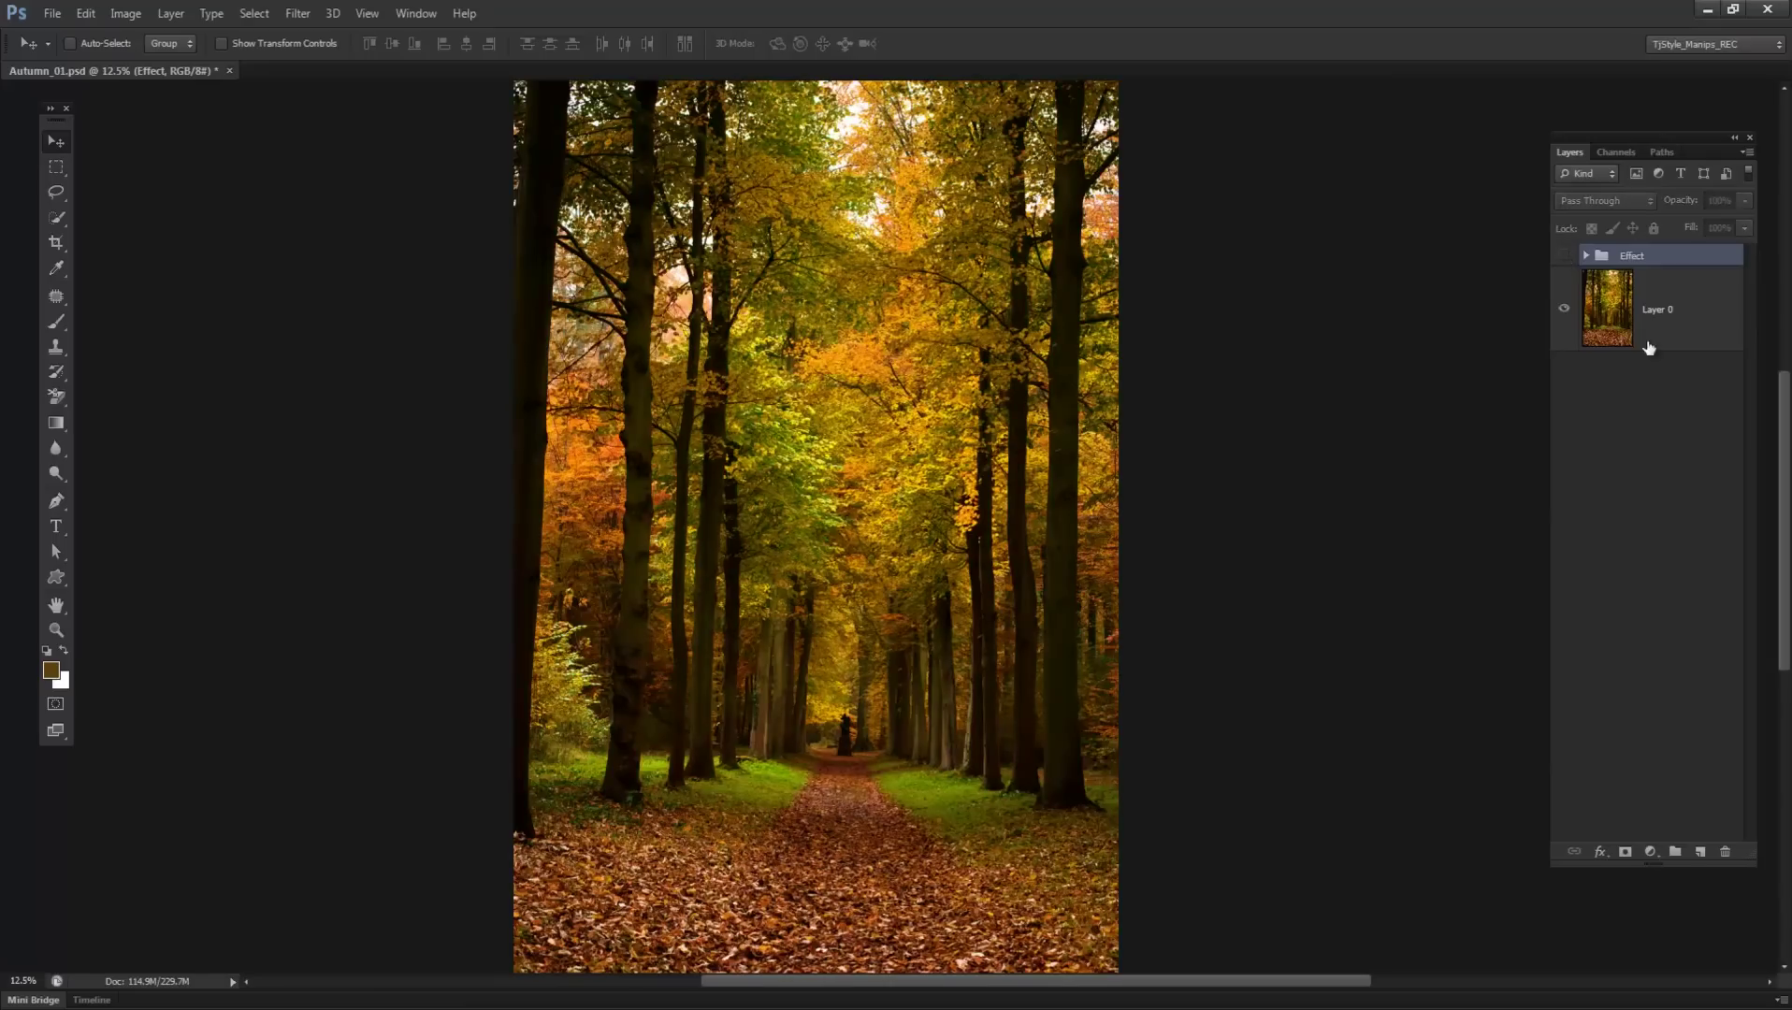
pyautogui.click(1664, 325)
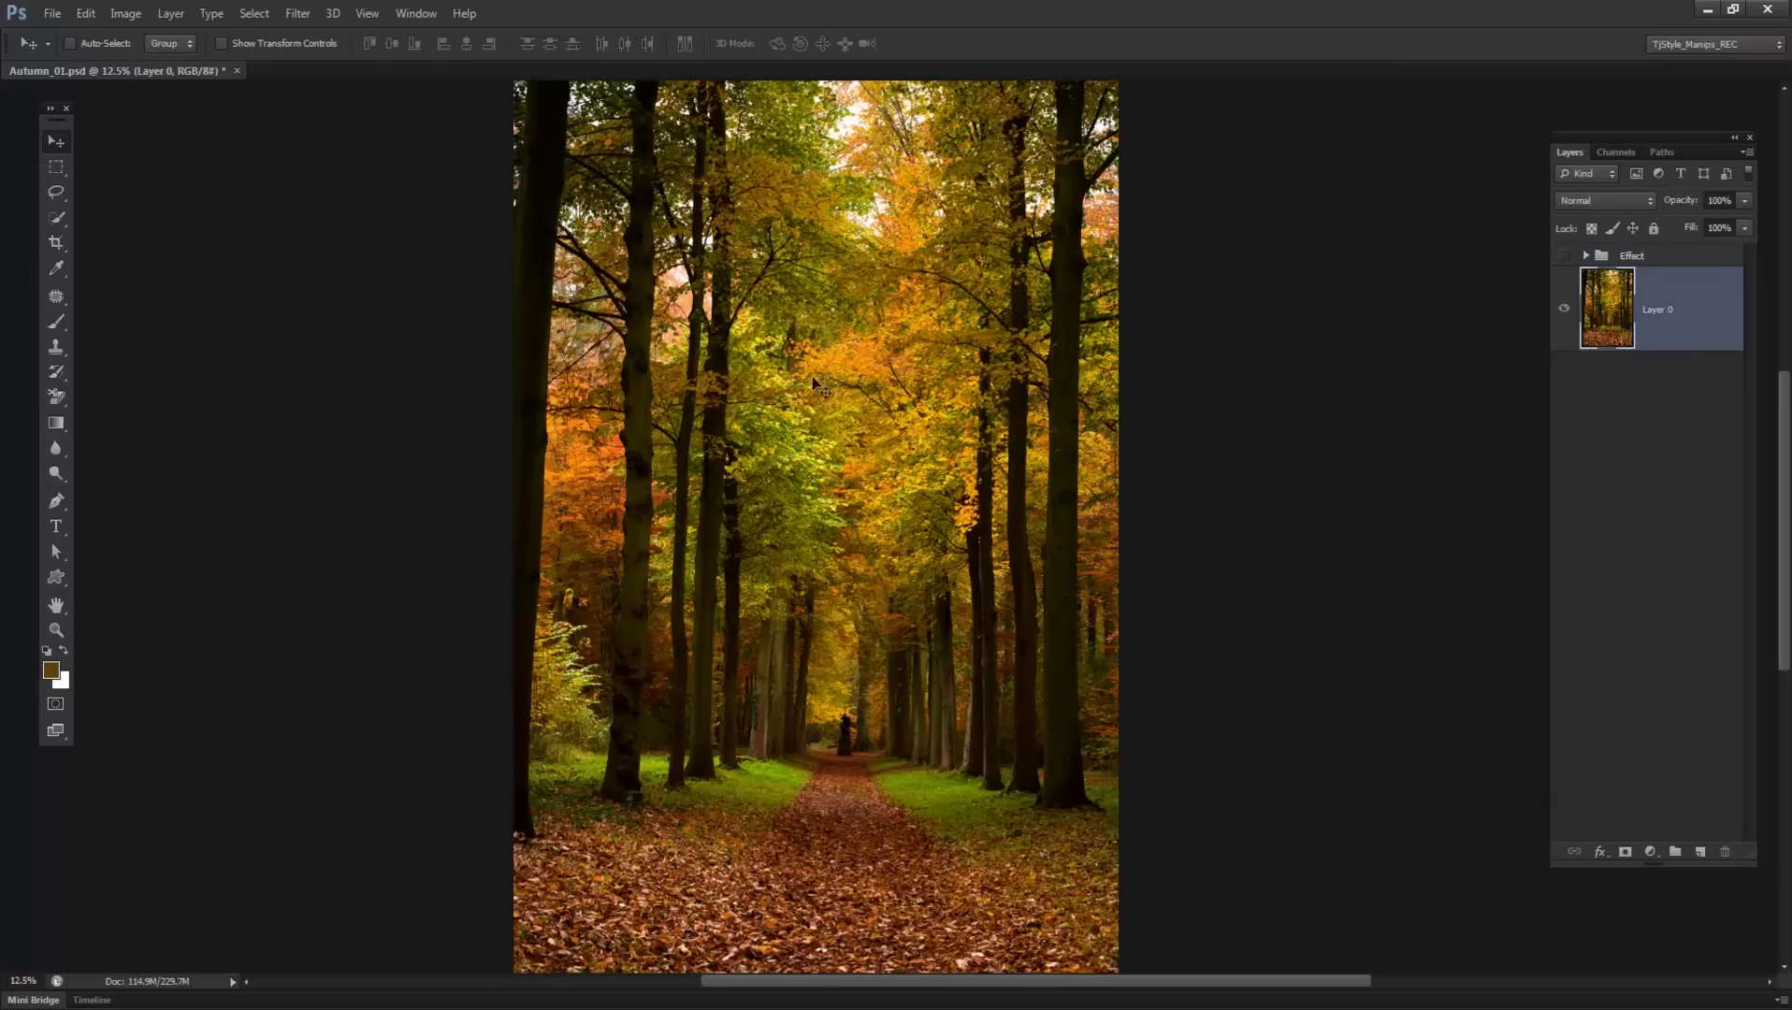
# - Open Color Range, zoom into the foliage, sample a leaf colour and keep Sampled Colors
pyautogui.click(253, 13)
pyautogui.click(281, 184)
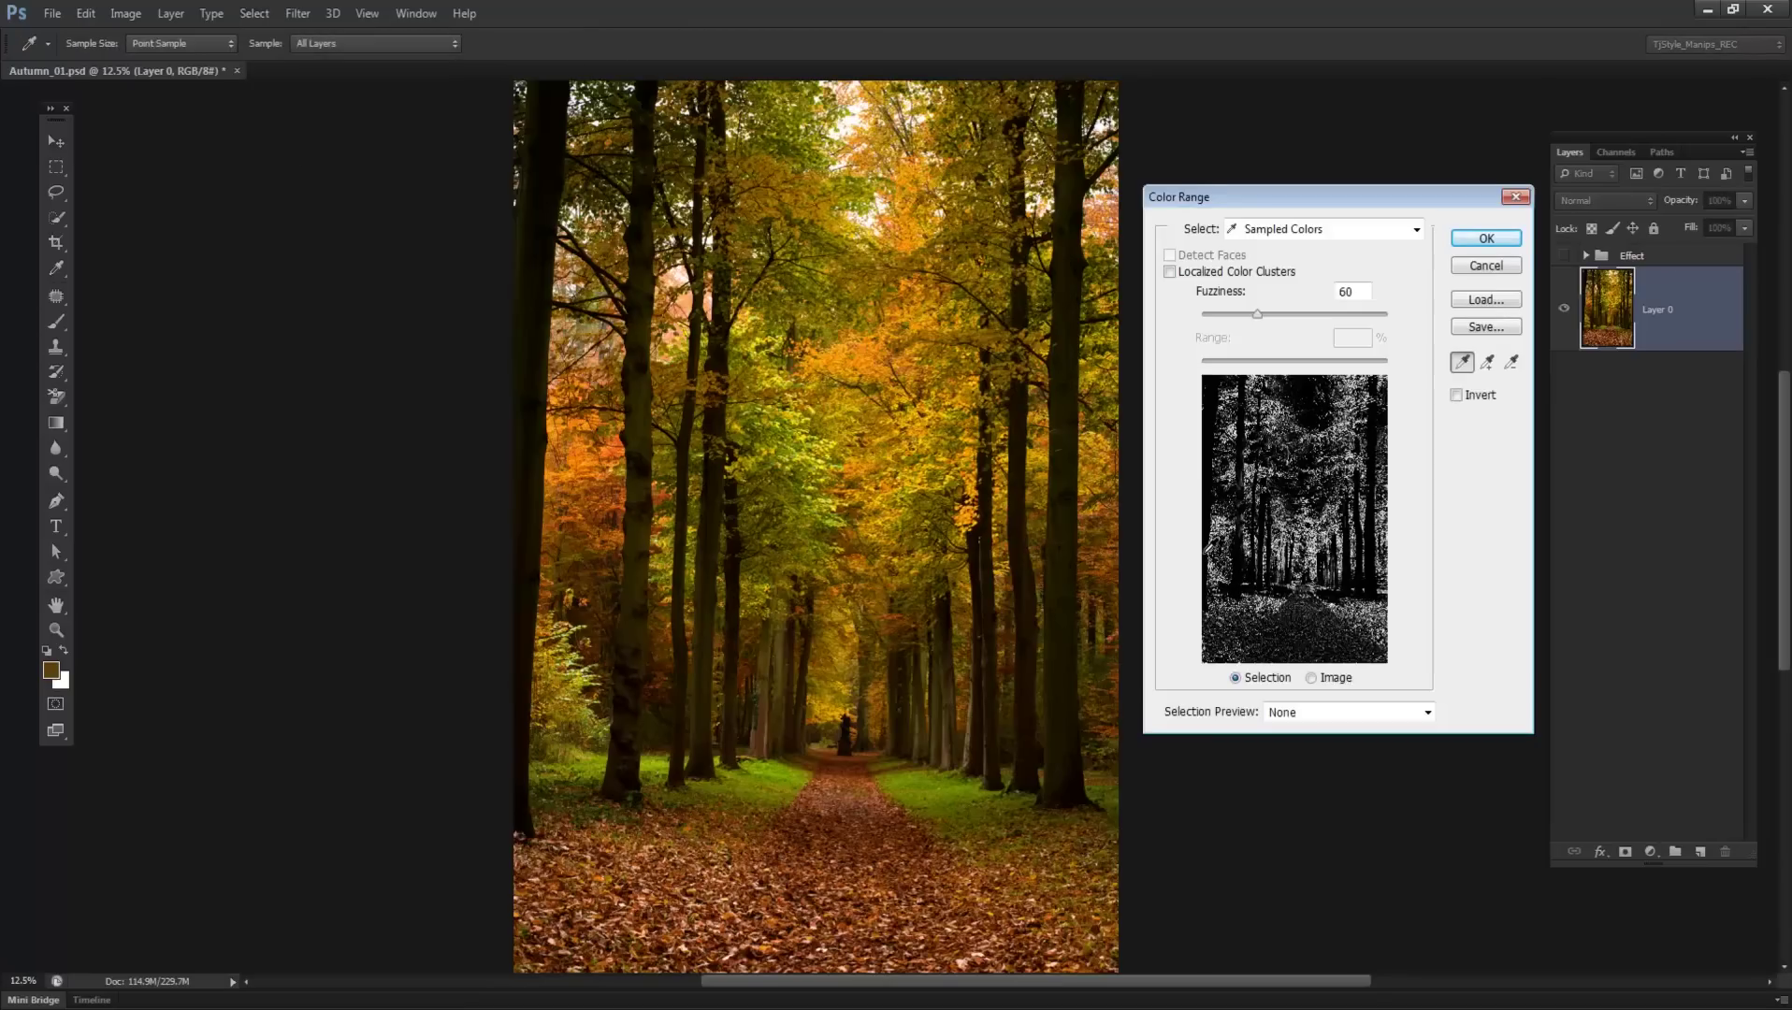
pyautogui.keyDown('ctrl'); pyautogui.click(926, 458); pyautogui.keyUp('ctrl')
pyautogui.keyDown('ctrl'); pyautogui.click(926, 458); pyautogui.keyUp('ctrl')
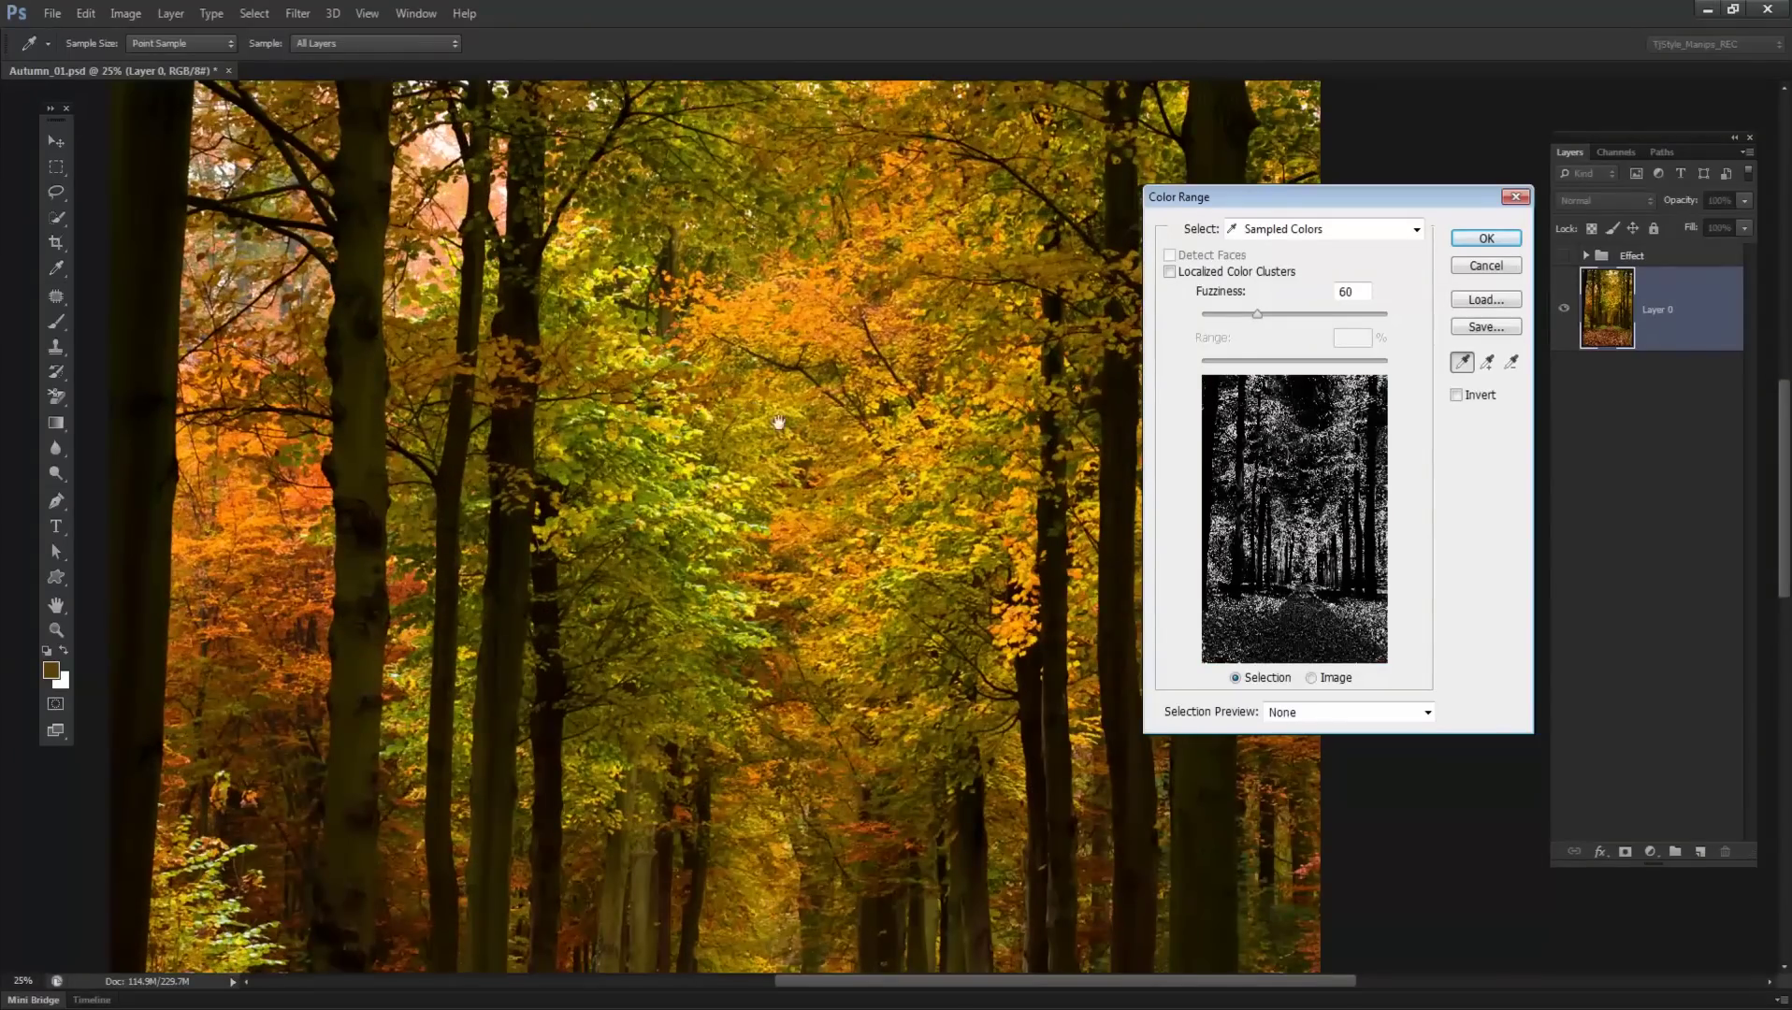
pyautogui.moveTo(809, 297); pyautogui.dragTo(807, 427)
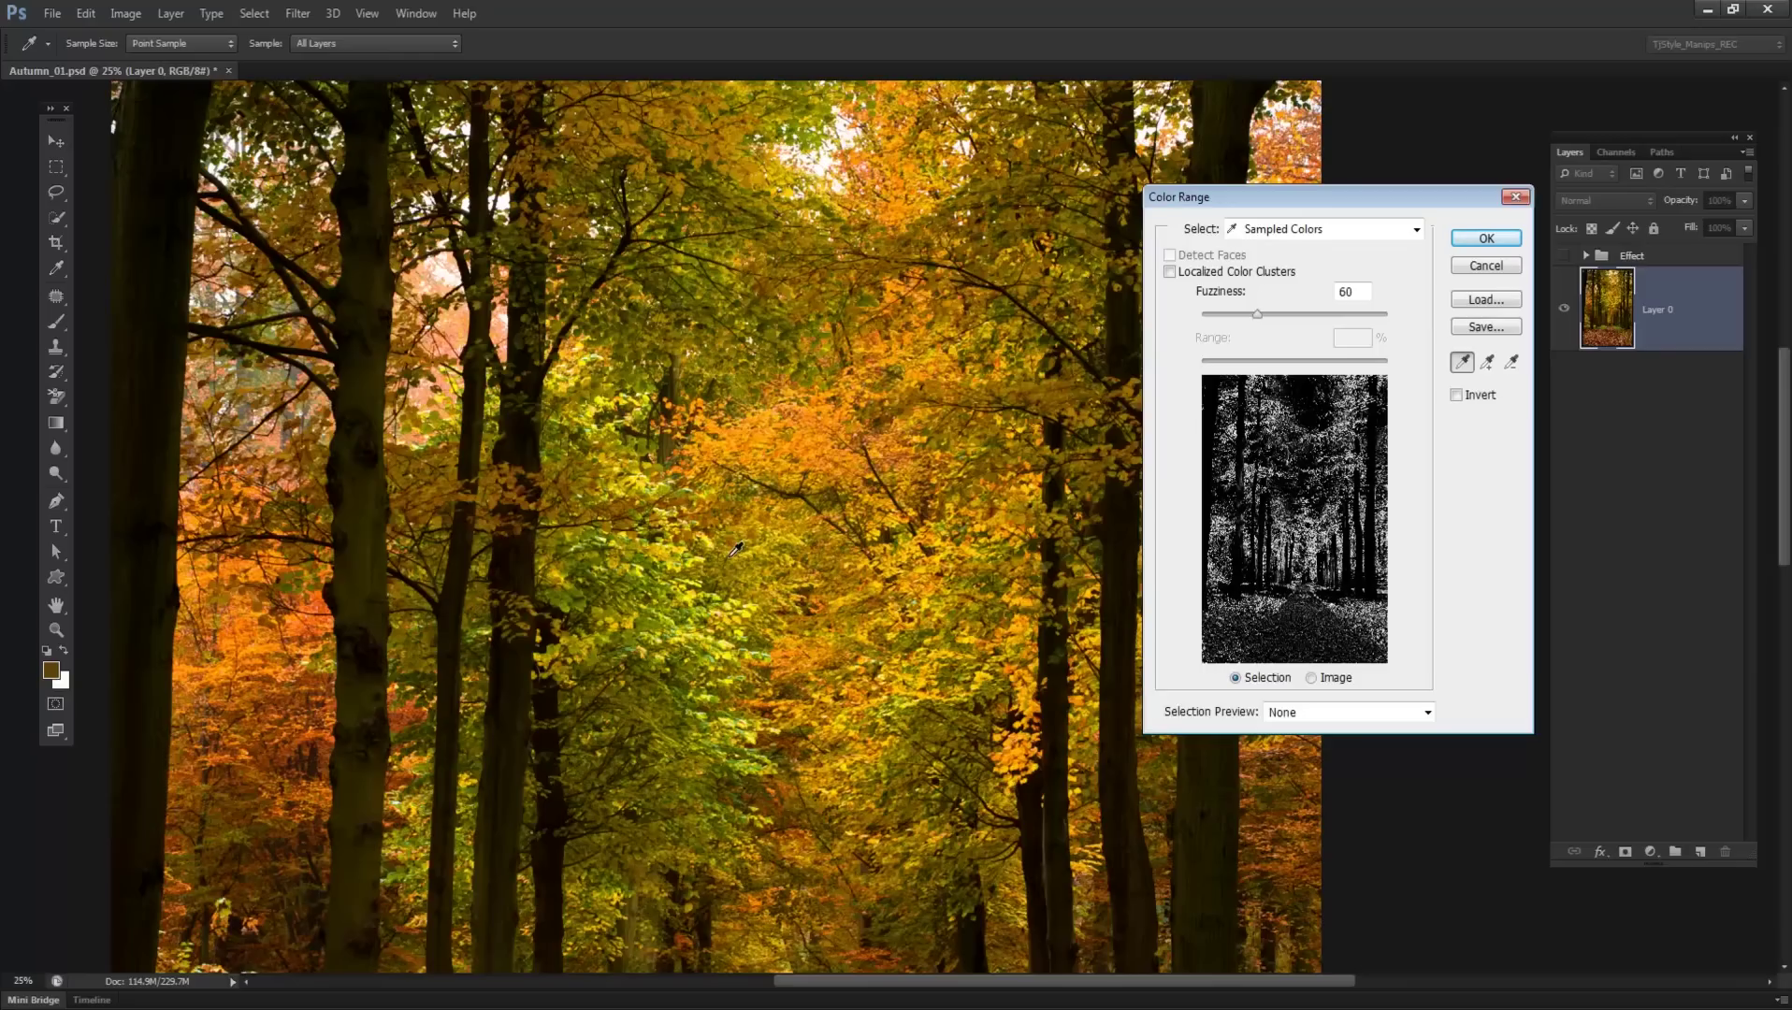
pyautogui.click(731, 555)
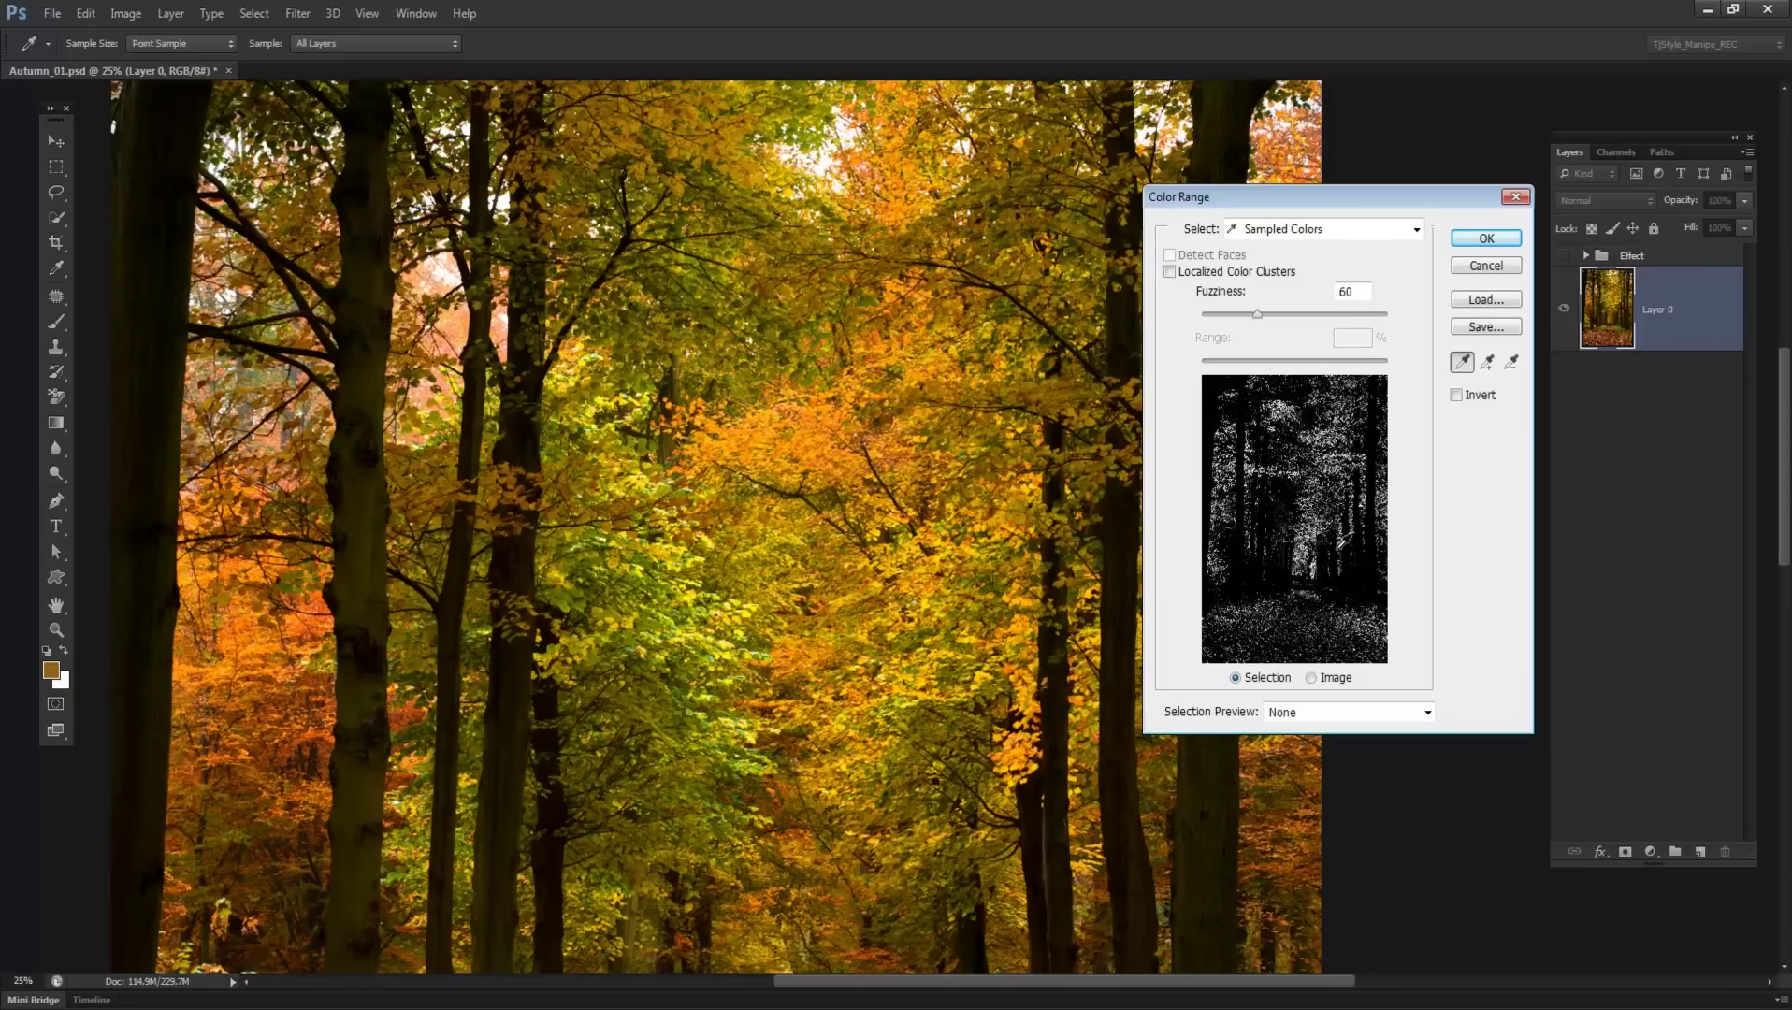
pyautogui.click(1283, 232)
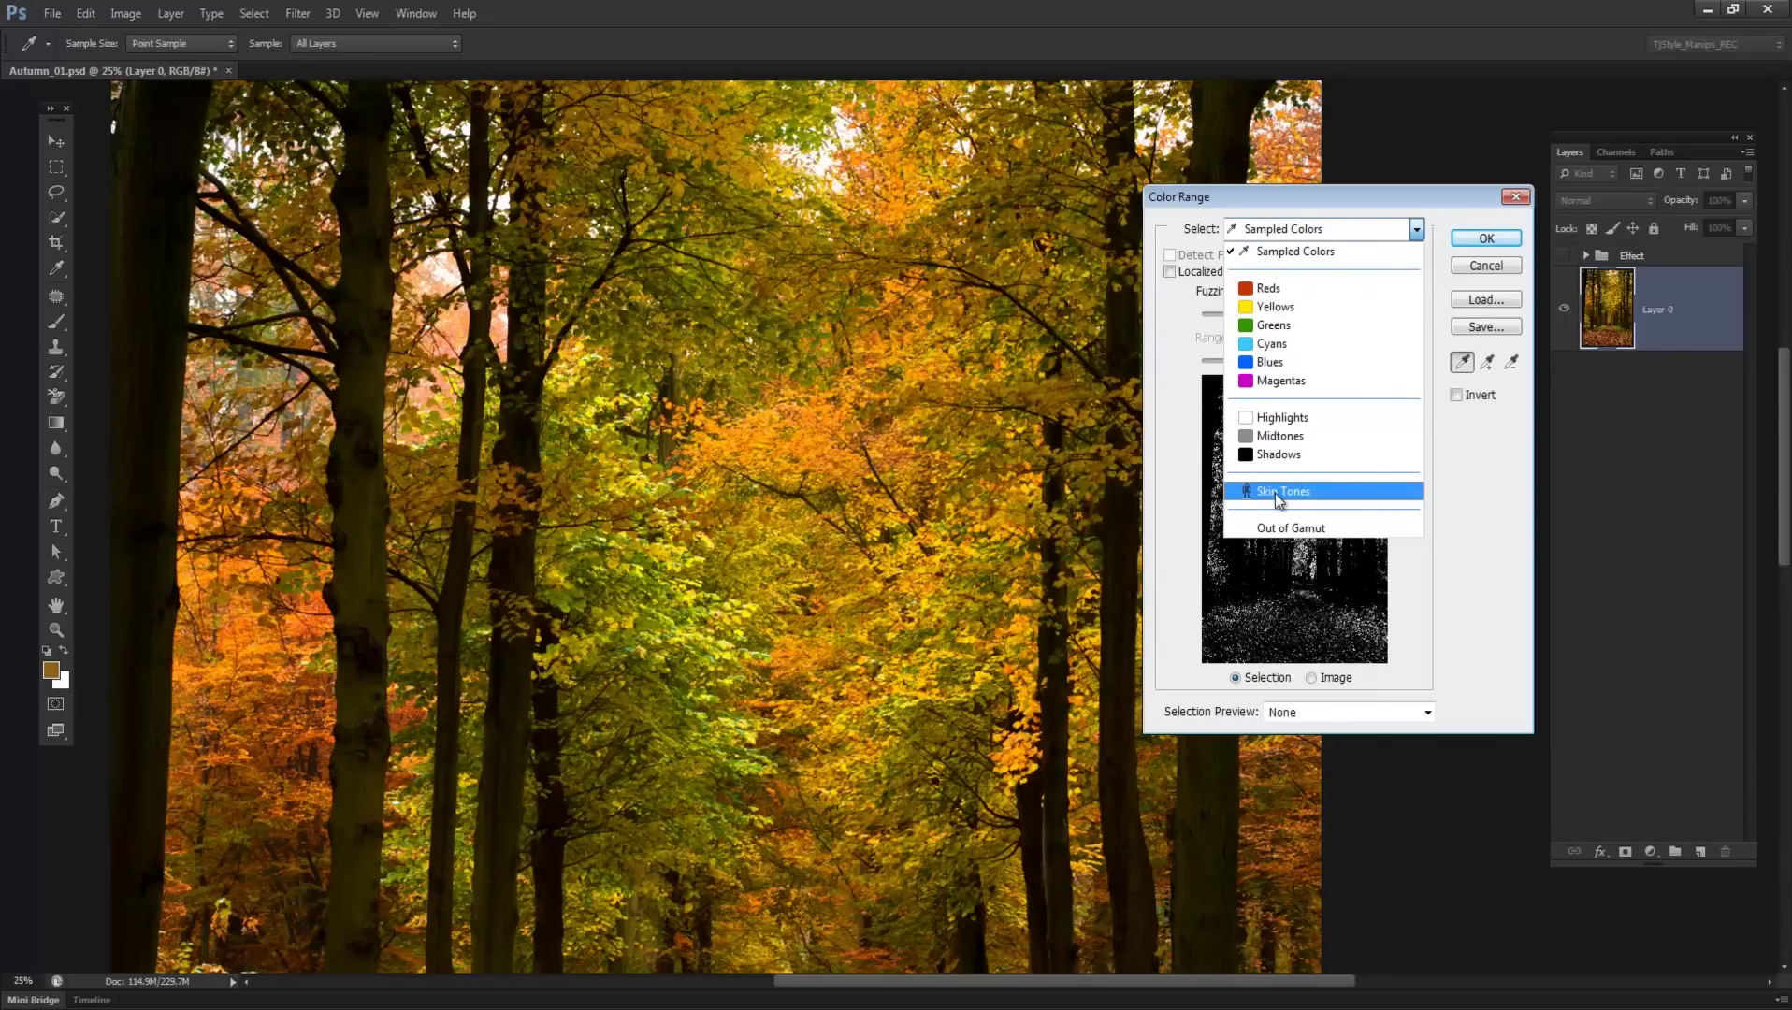
pyautogui.click(945, 413)
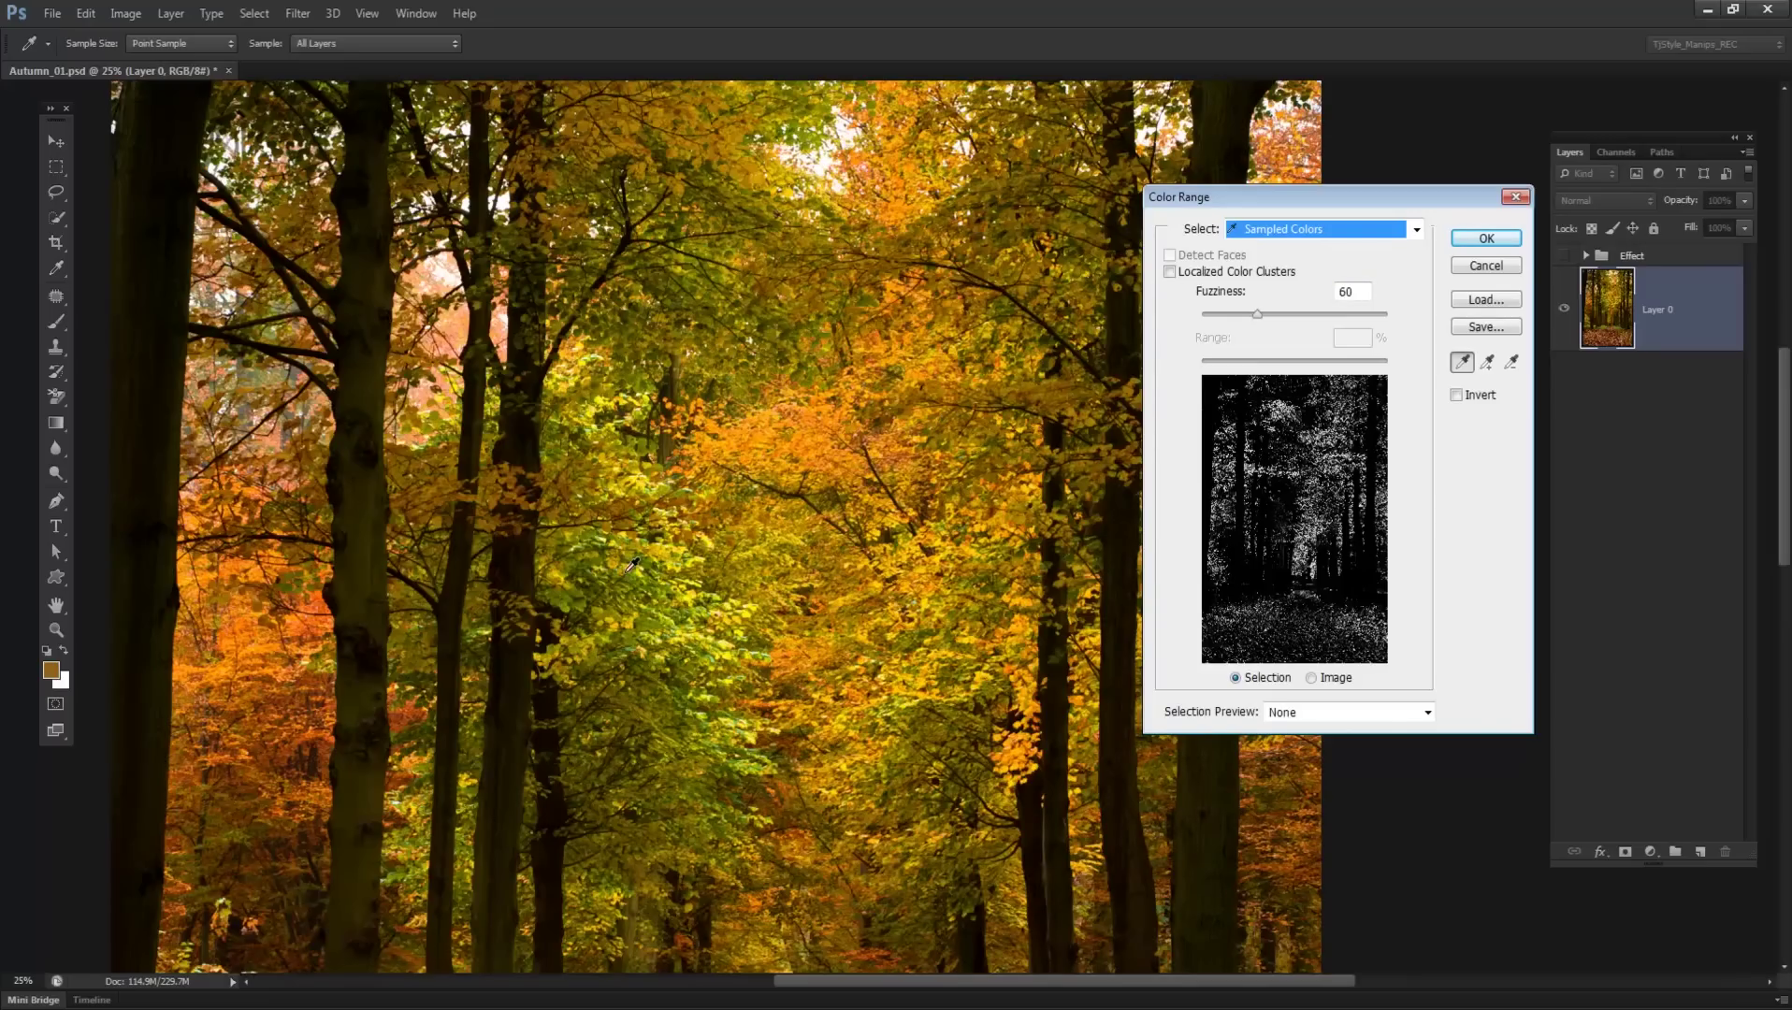
# - Resample several green and yellow foliage colours in Color Range and confirm the selection
pyautogui.click(631, 562)
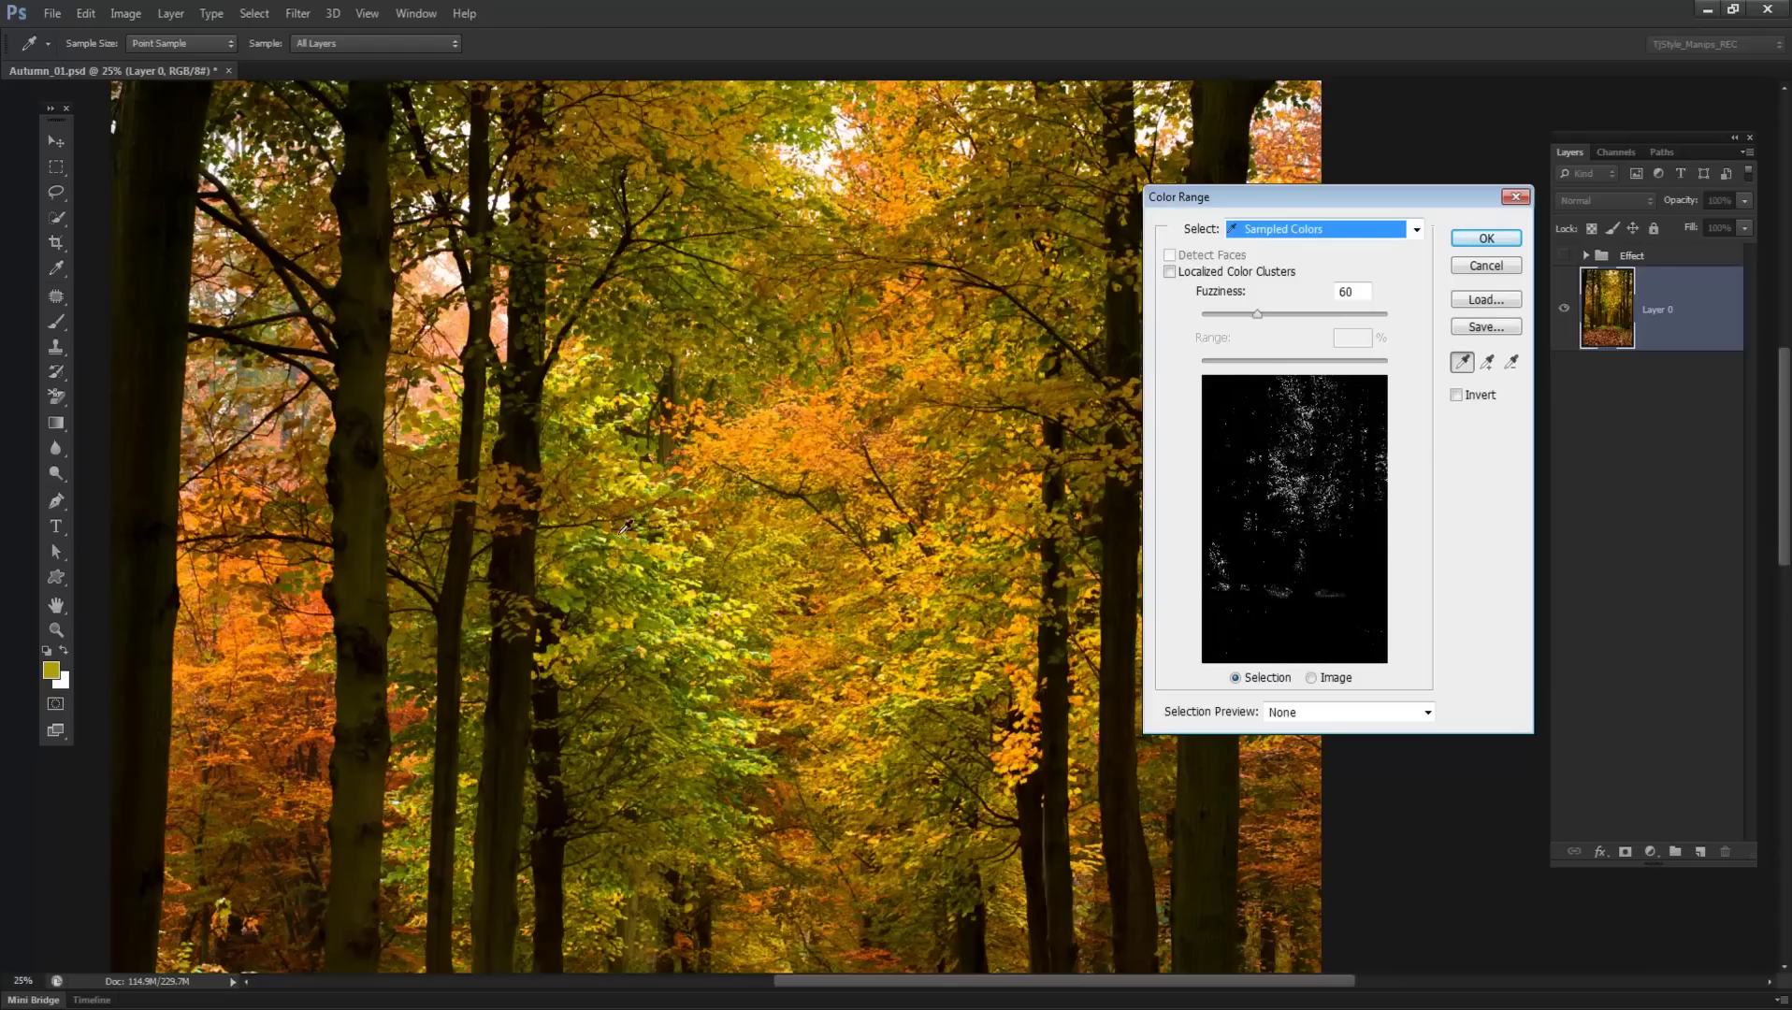
pyautogui.click(604, 392)
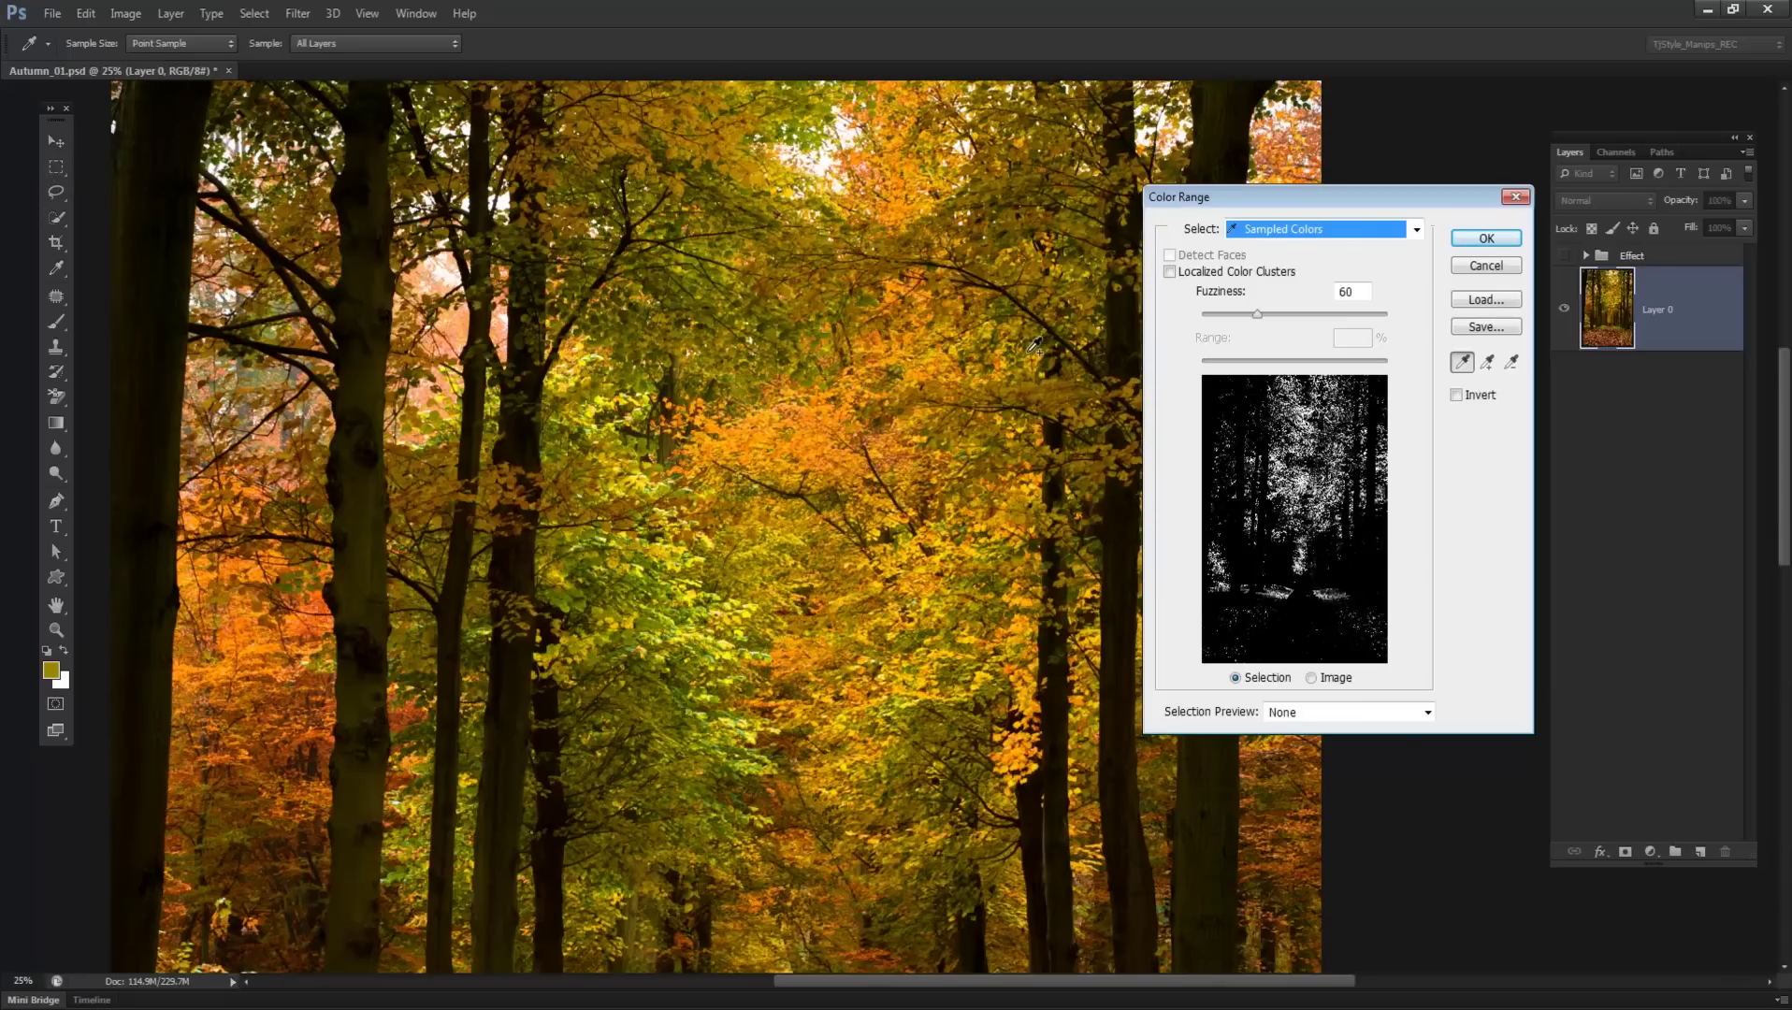
pyautogui.click(1016, 254)
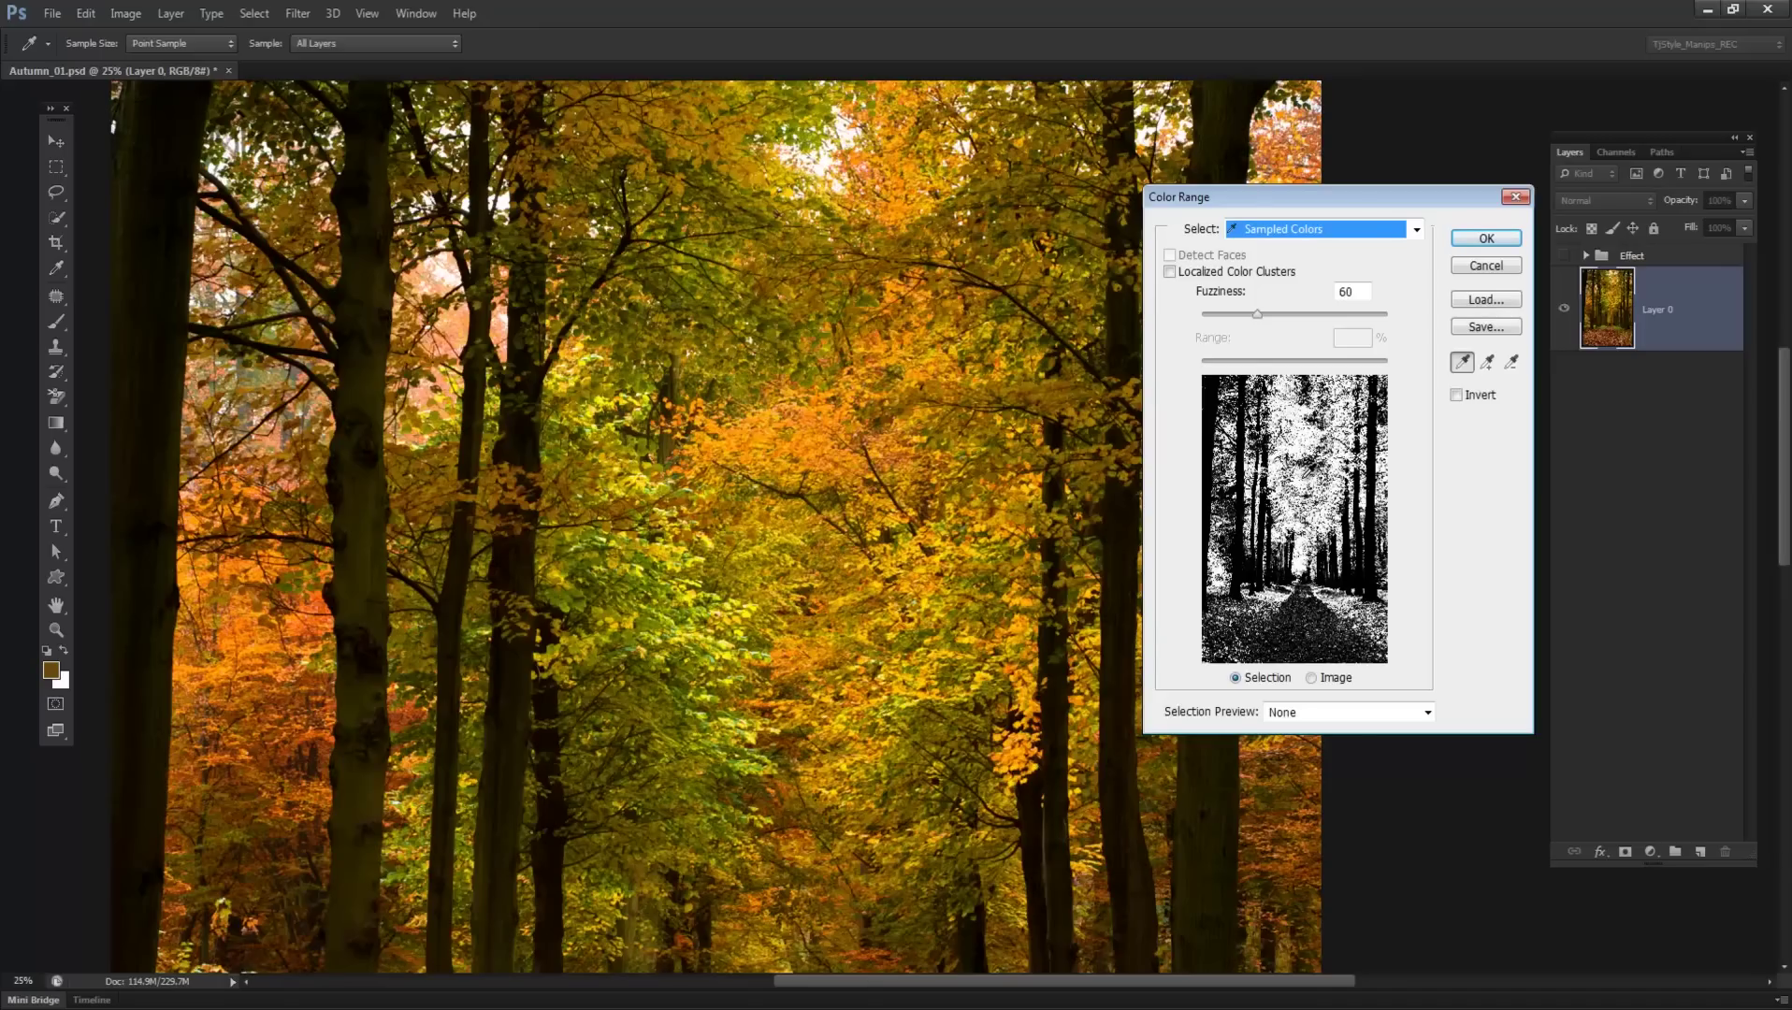
pyautogui.click(668, 587)
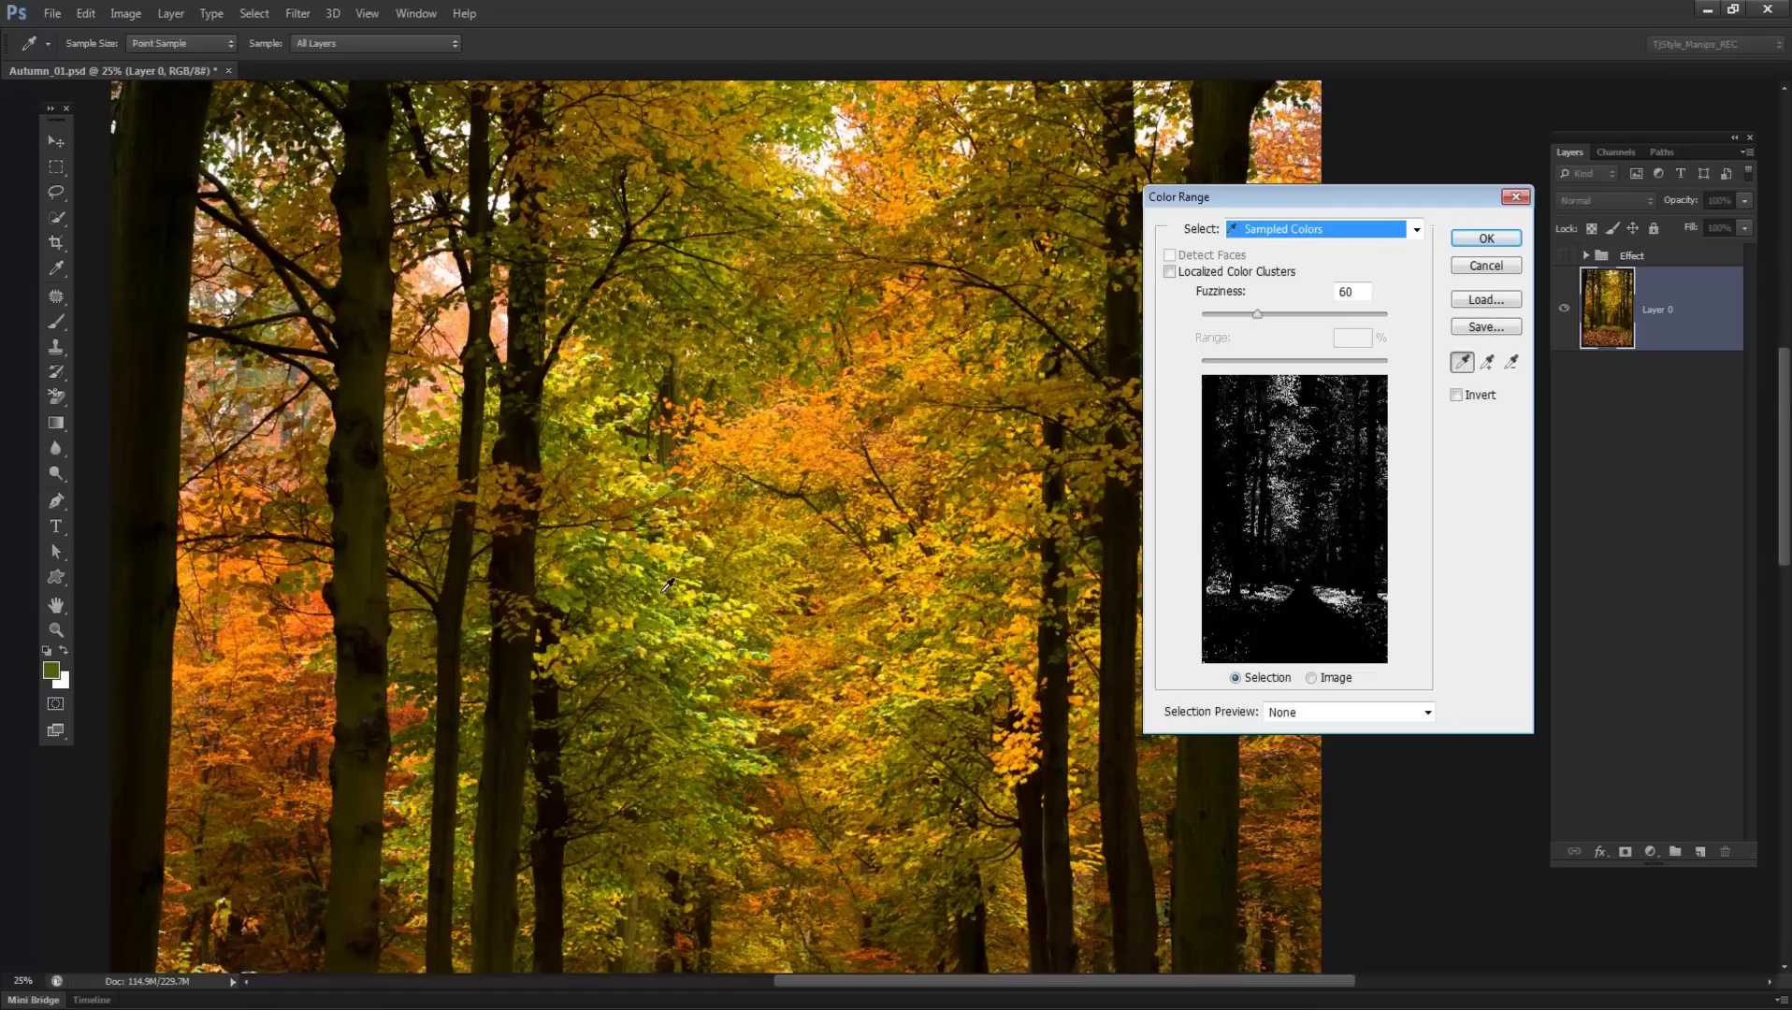
pyautogui.click(690, 610)
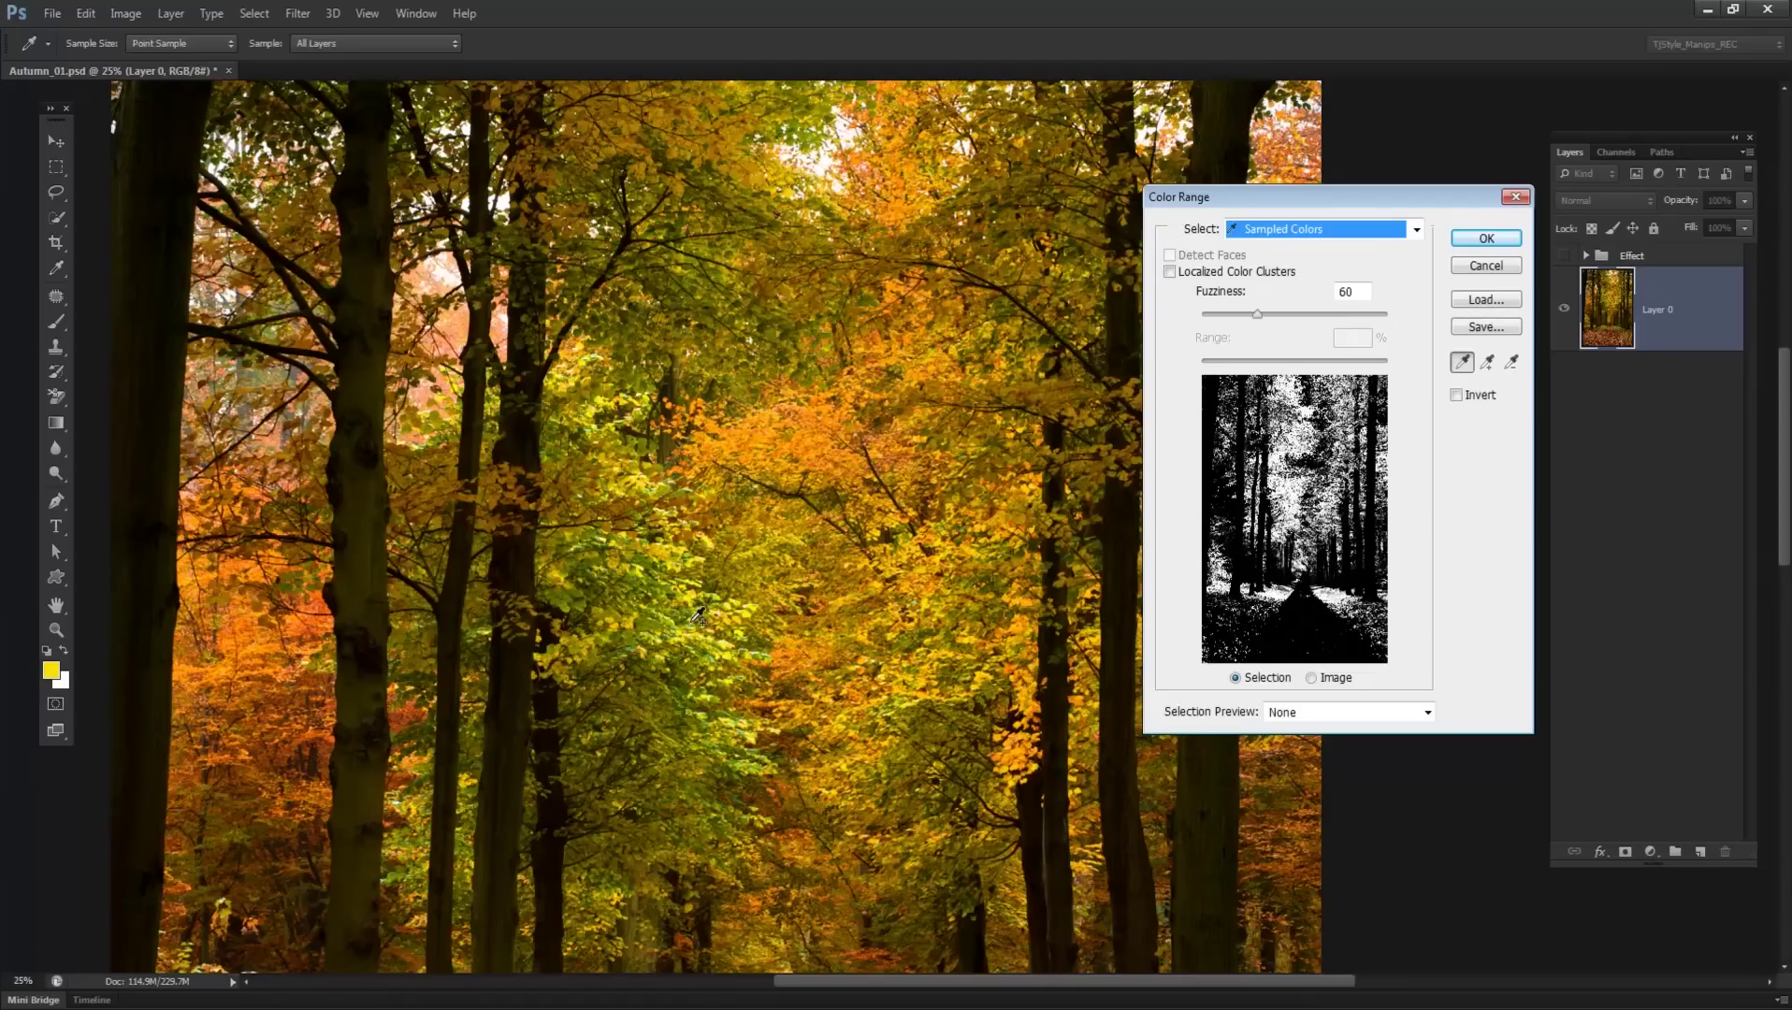
pyautogui.click(1487, 239)
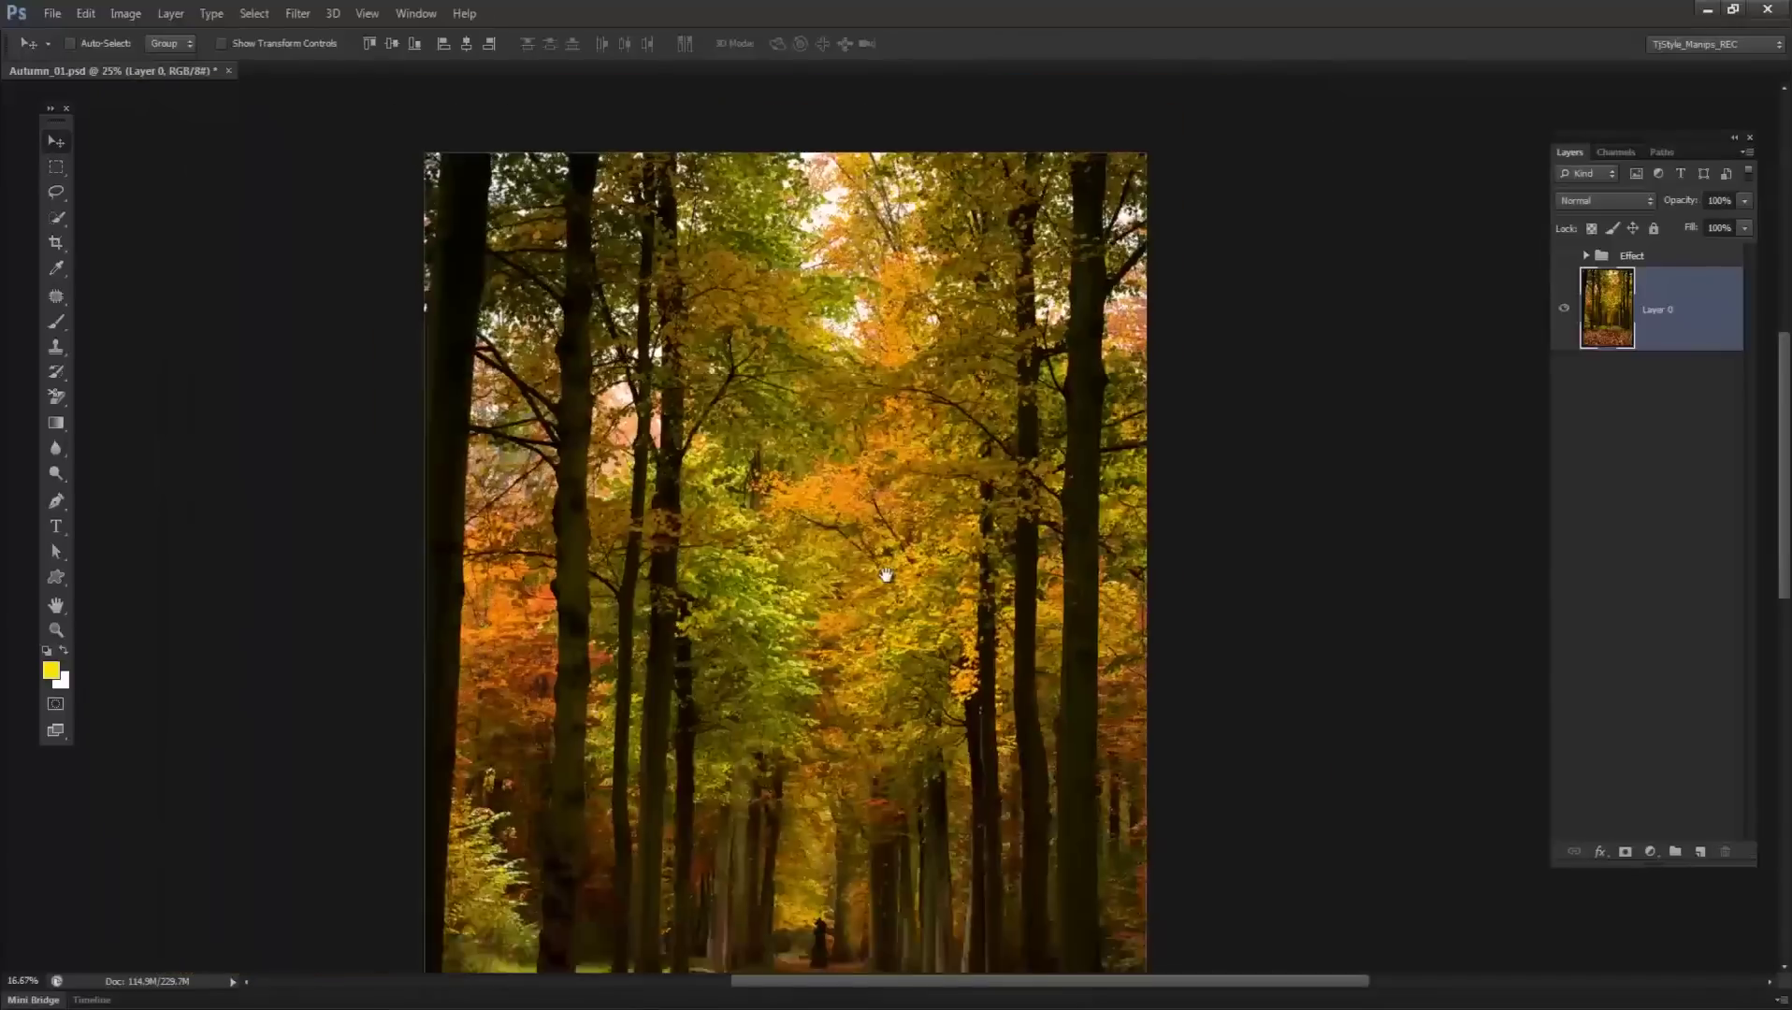
# - Fit the photo in view and add a Hue/Saturation 4 layer masked to the foliage
pyautogui.scroll(-1, 886, 574)
pyautogui.moveTo(886, 574); pyautogui.dragTo(877, 493)
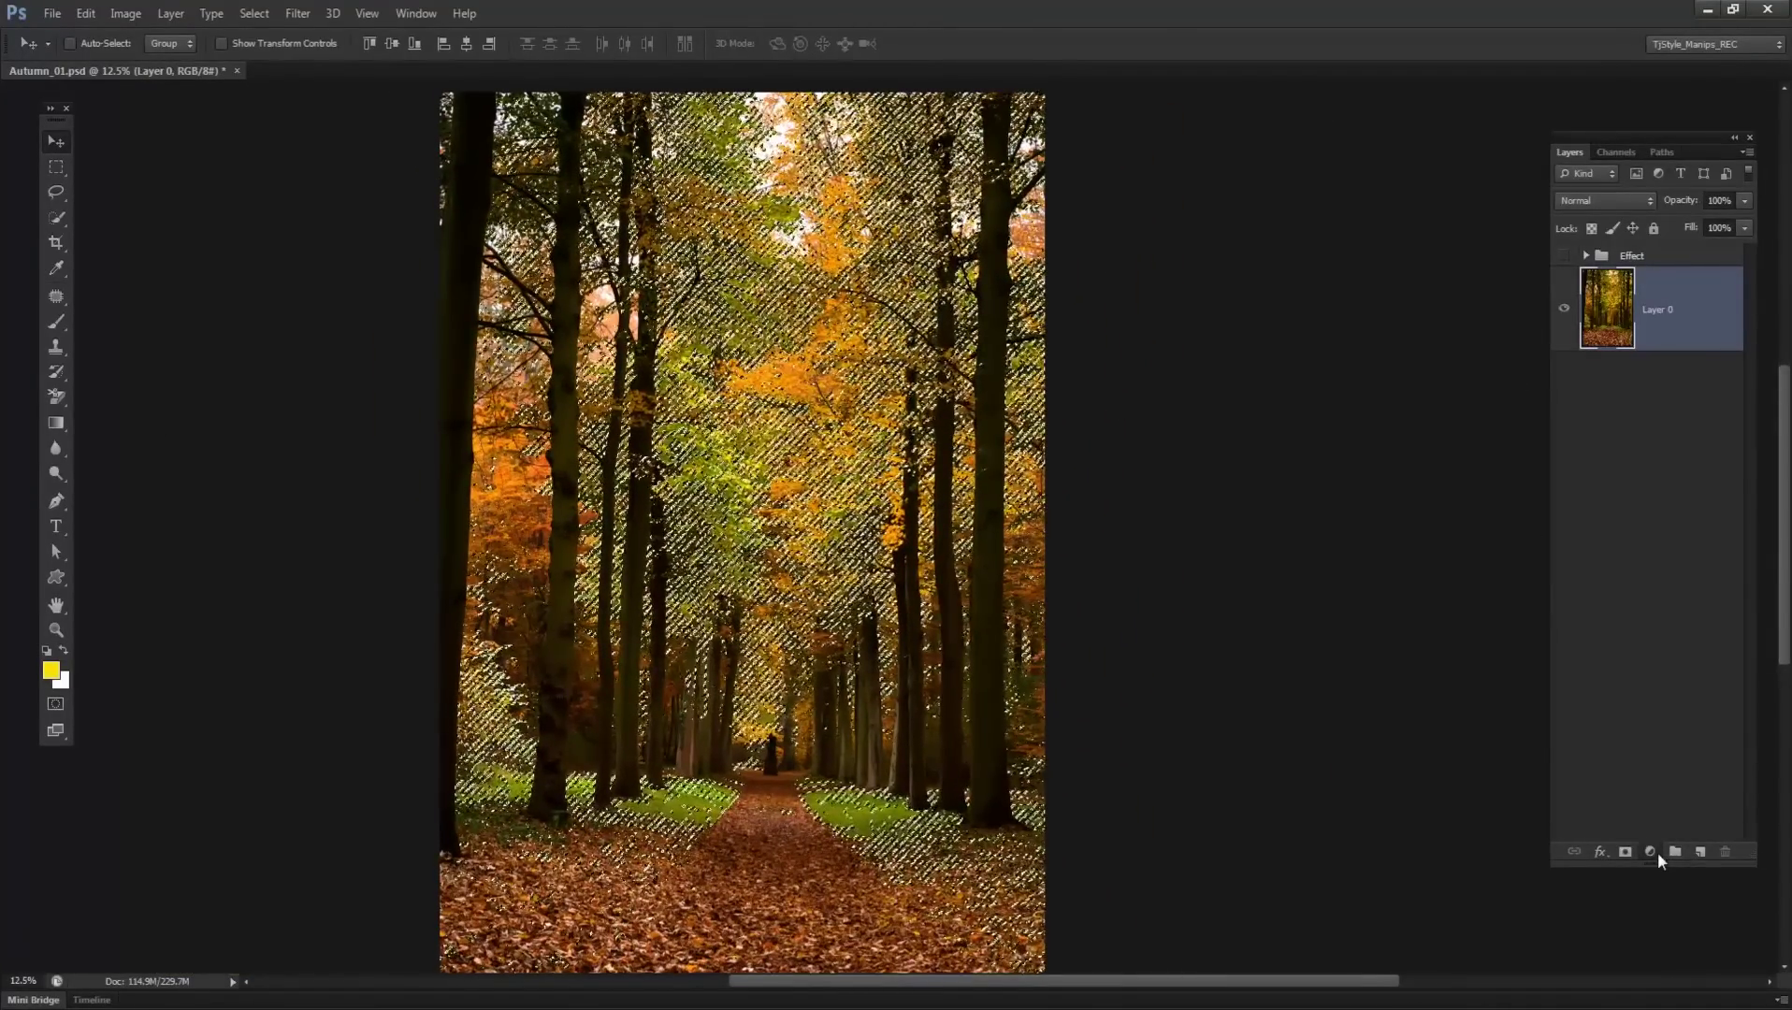
pyautogui.click(1653, 852)
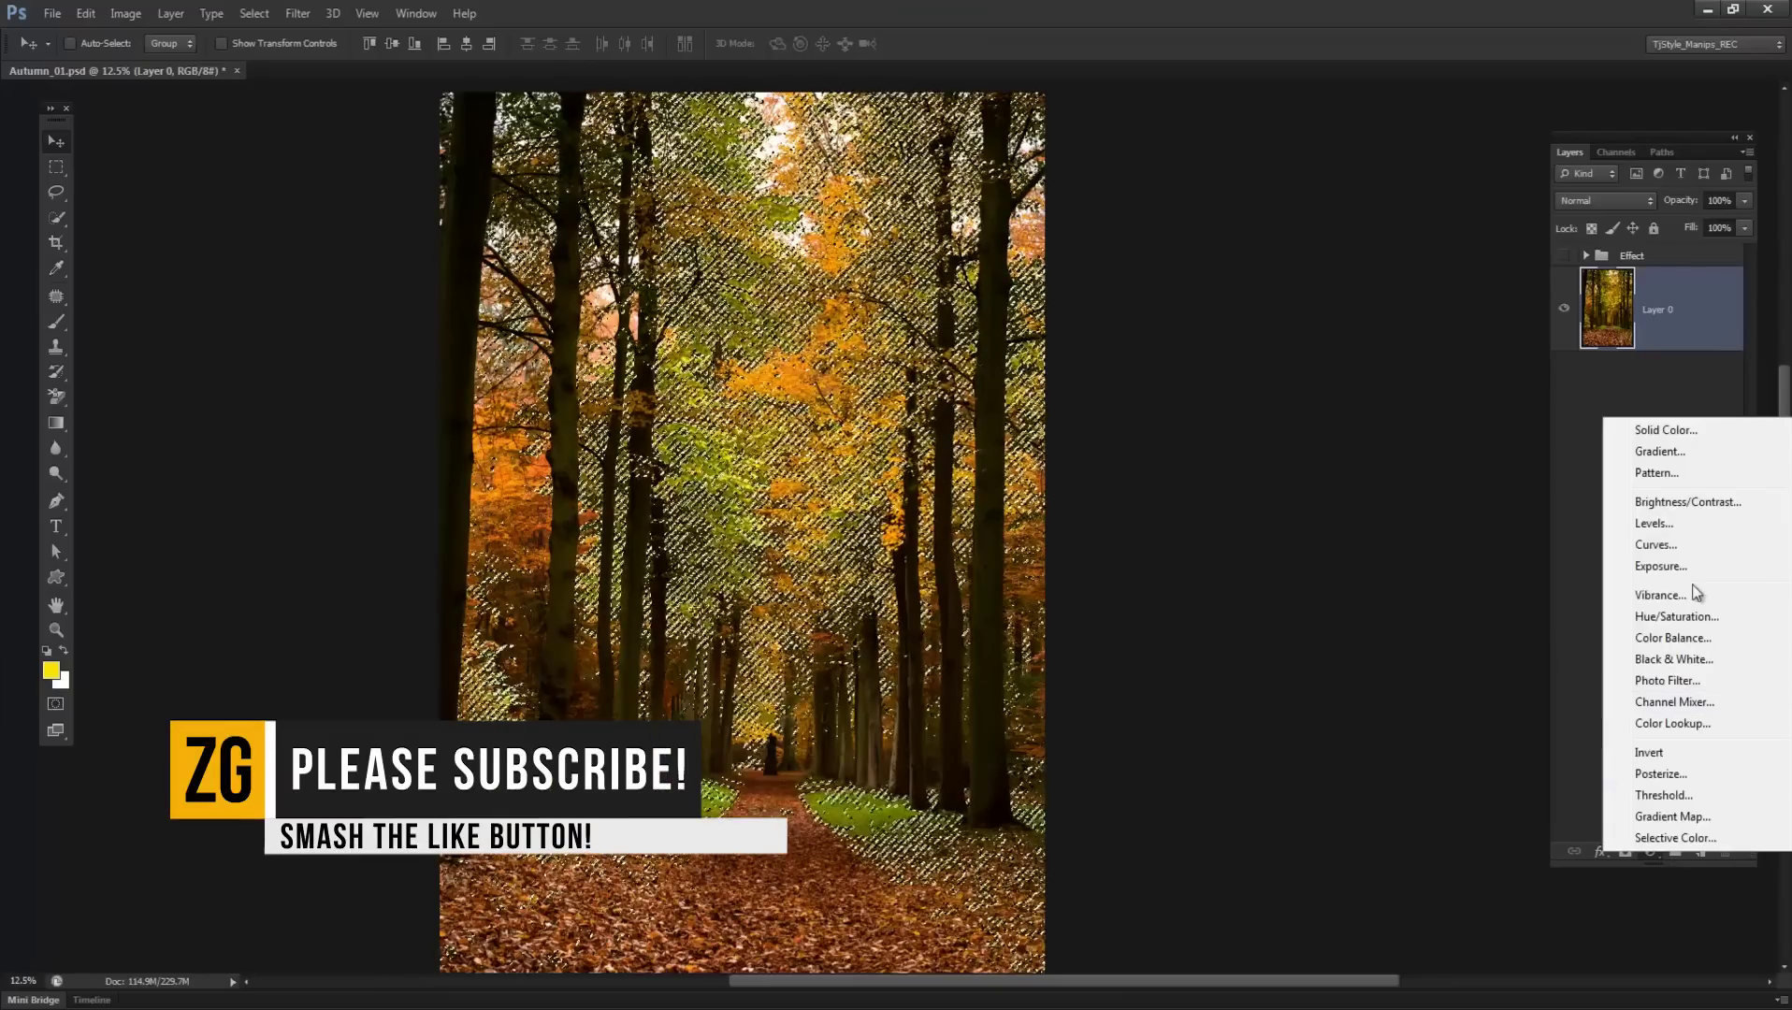
pyautogui.click(1674, 617)
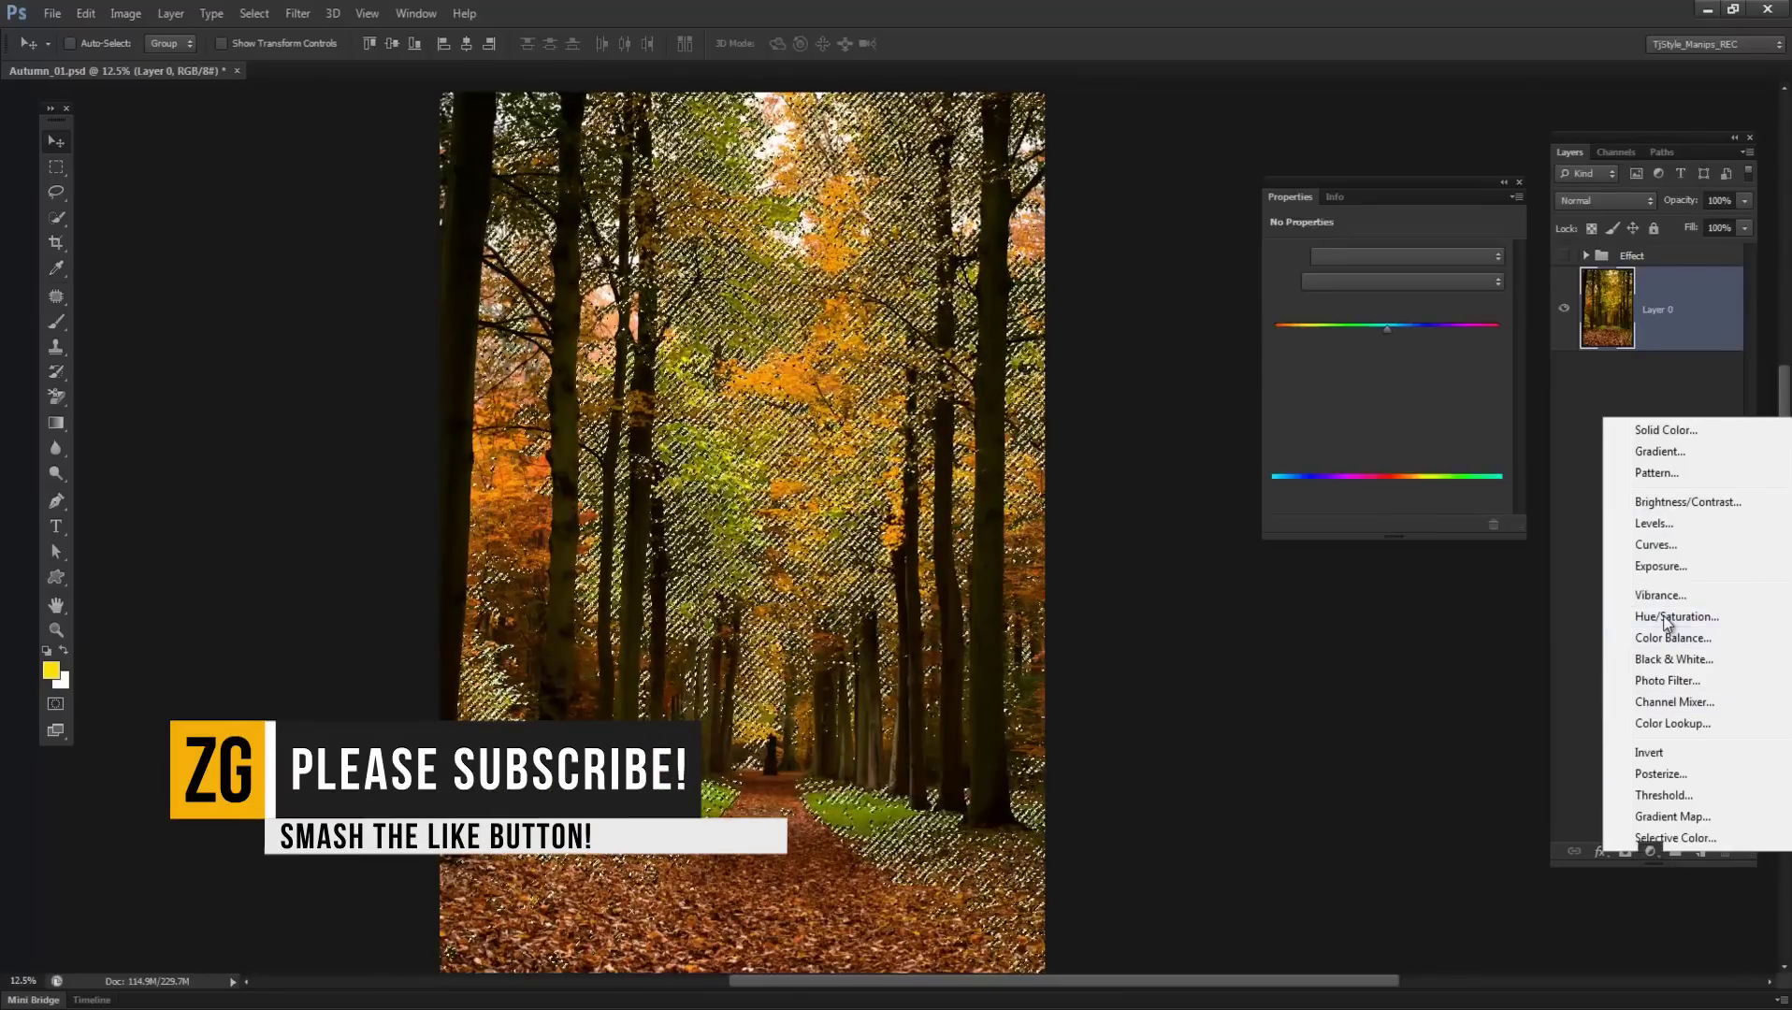
pyautogui.moveTo(1388, 329)
pyautogui.mouseDown()
pyautogui.moveTo(1218, 319)
pyautogui.moveTo(1398, 329)
pyautogui.mouseUp()
# - Try hue values on Hue/Saturation 4 and settle the Hue at -8
pyautogui.click(1482, 310)
pyautogui.write('-5')
pyautogui.press('Return')
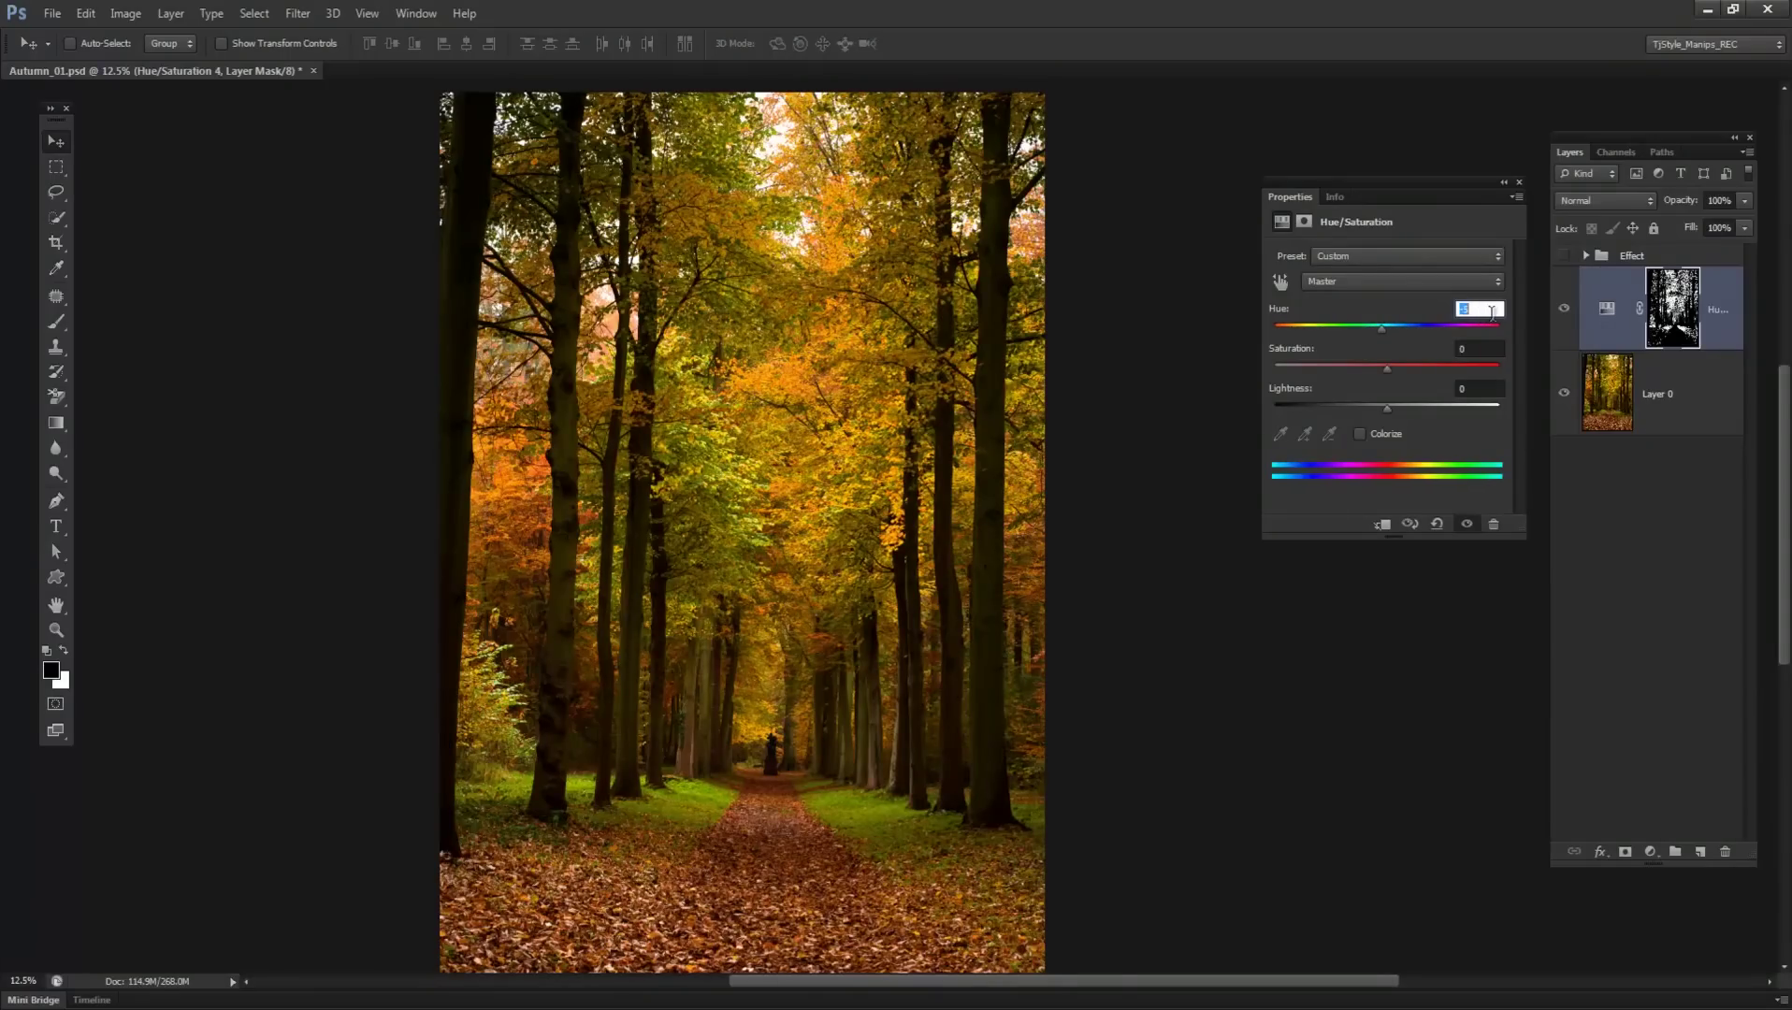
pyautogui.write('-10')
pyautogui.press('Return')
pyautogui.write('-5')
pyautogui.press('Return')
pyautogui.press('Tab')
# - Set Saturation to +2 and Lightness to -2, then close the Properties panel
pyautogui.press('Up')
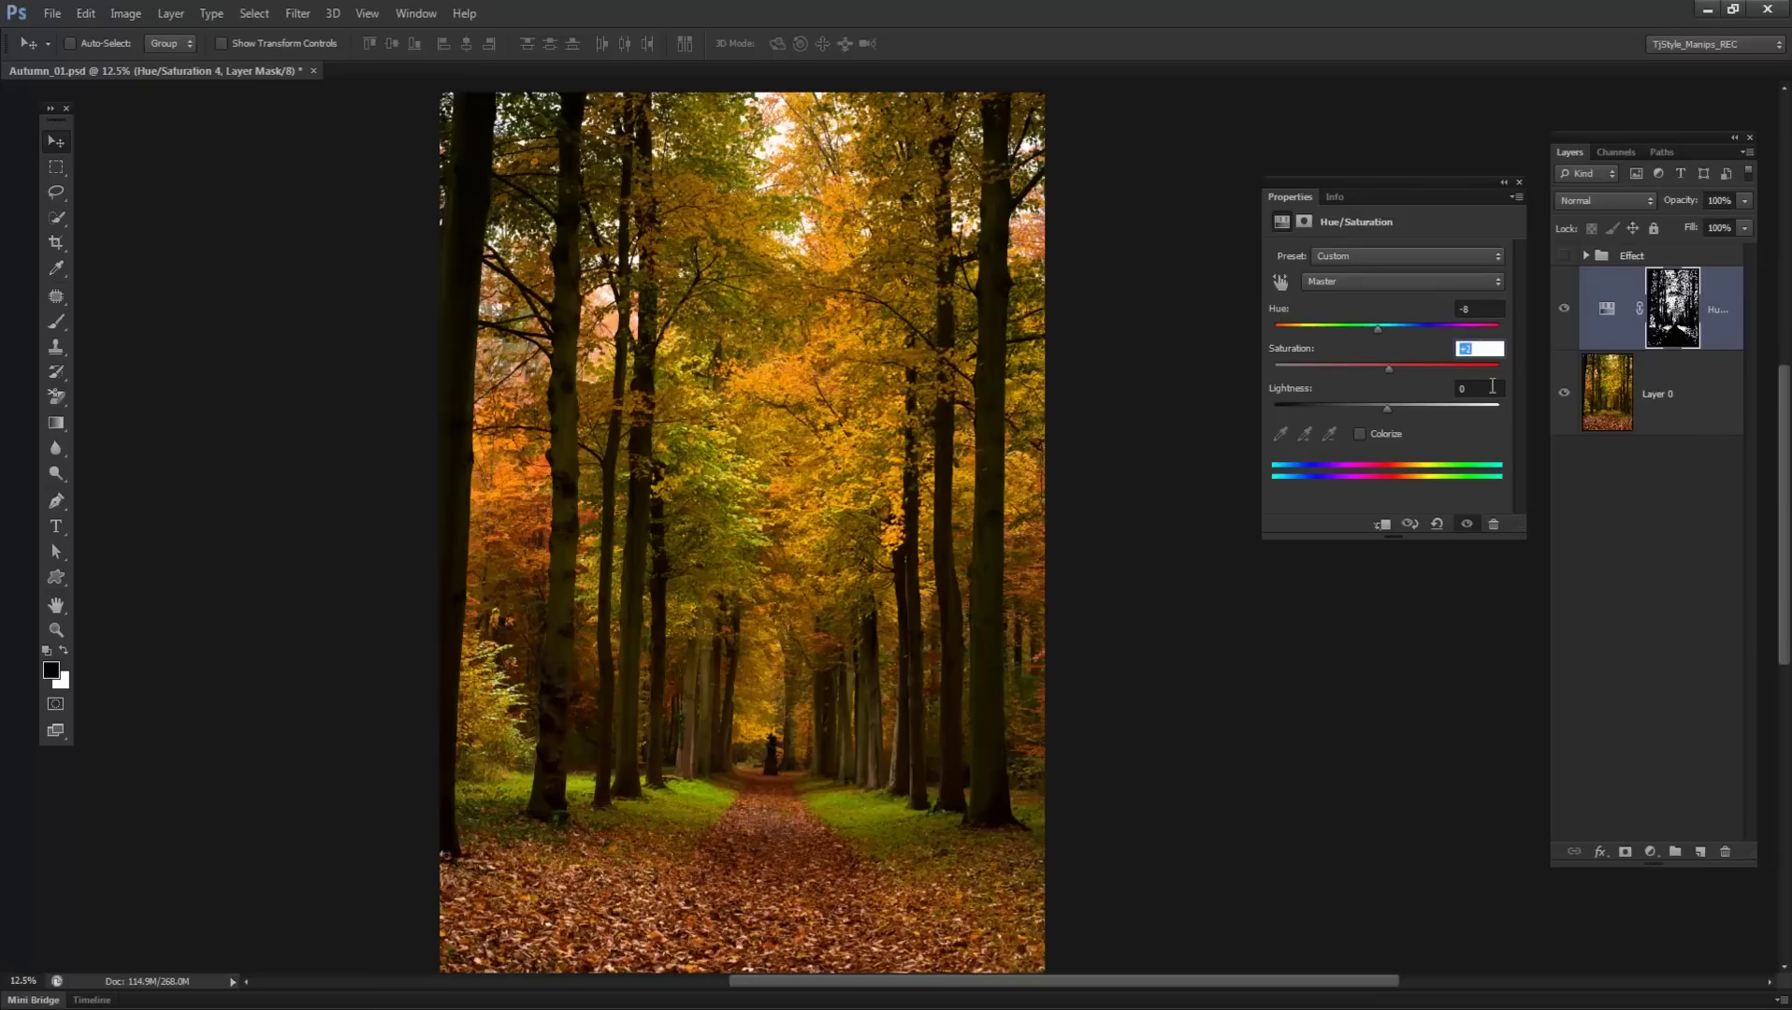
pyautogui.click(1493, 387)
pyautogui.press('Down')
pyautogui.press('Down')
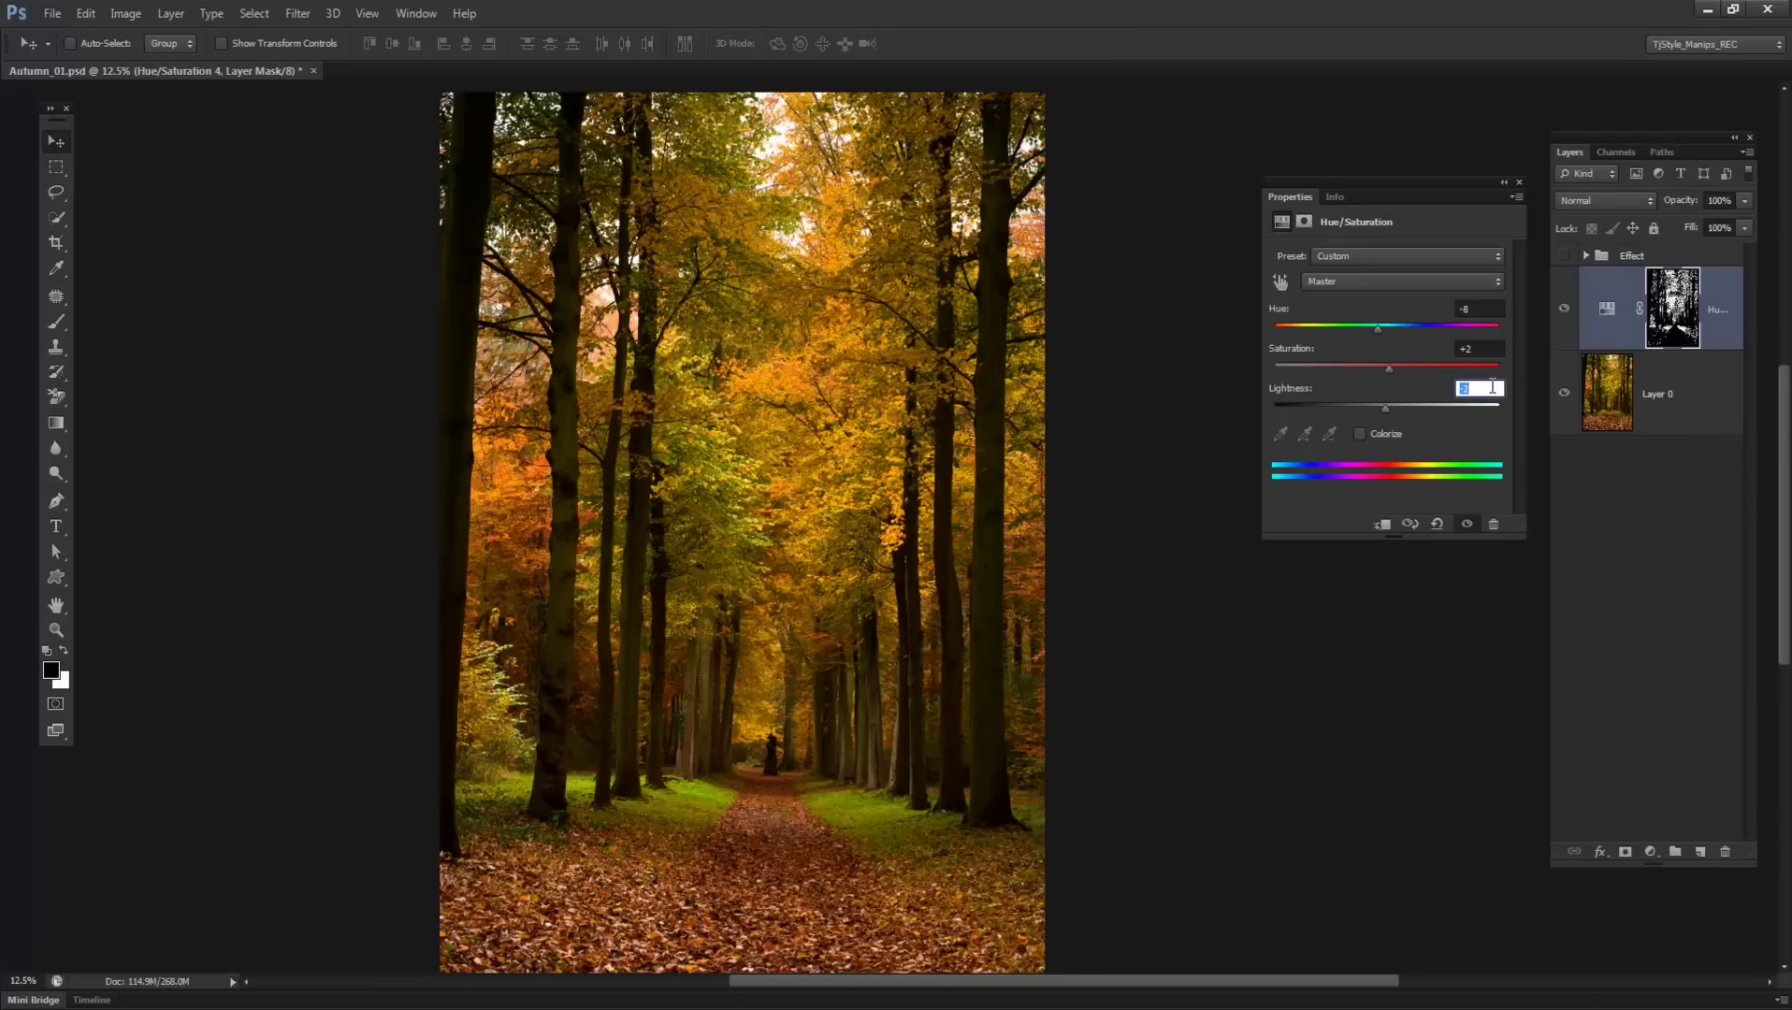
pyautogui.press('Up')
pyautogui.click(1604, 311)
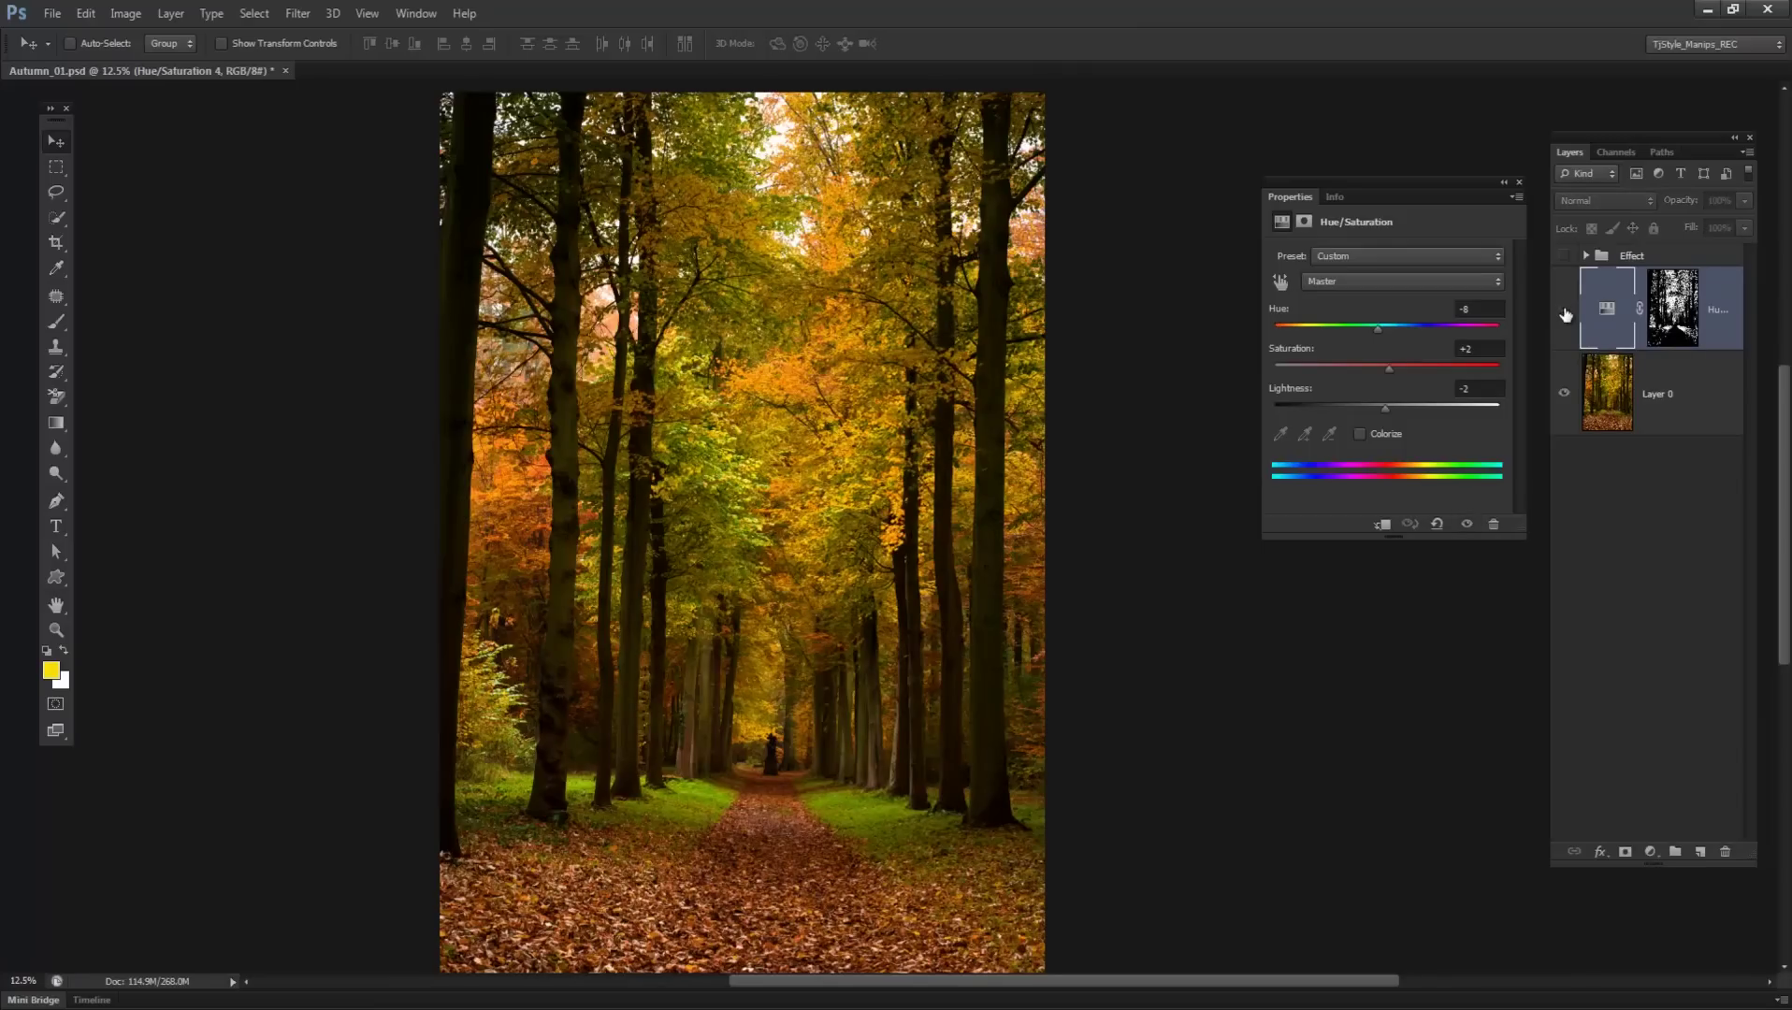
pyautogui.click(1519, 184)
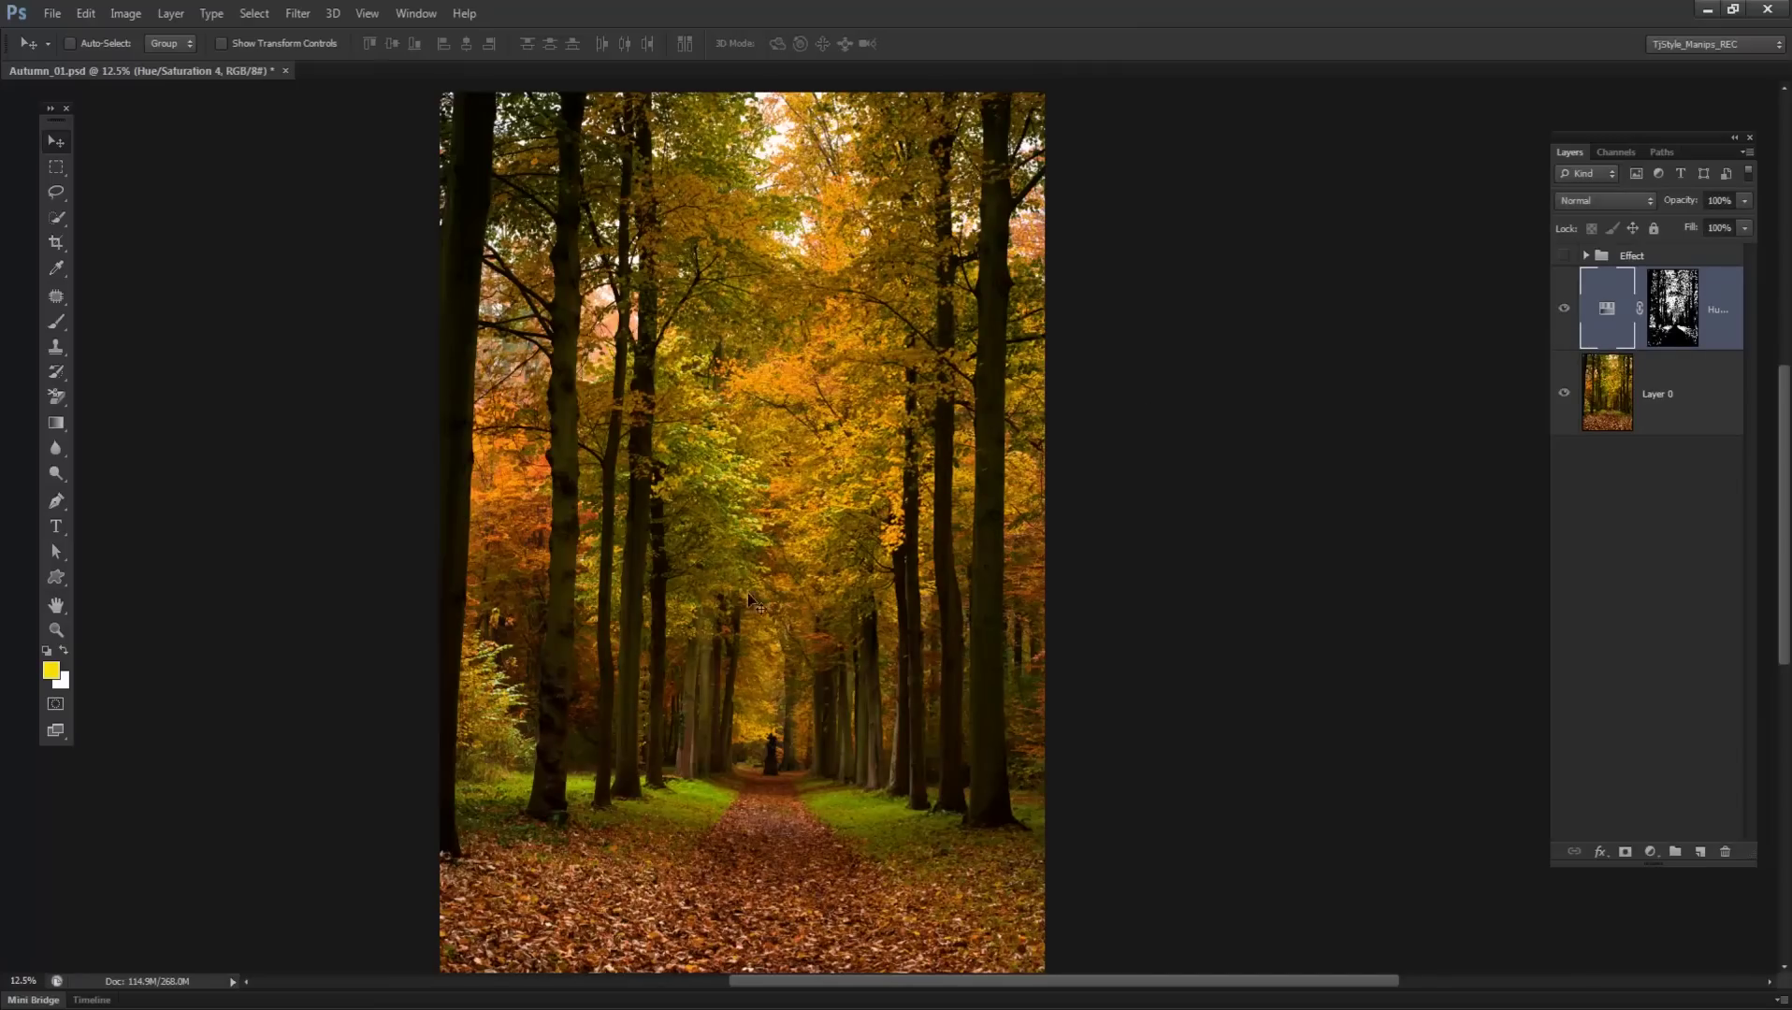
# - Select Layer 0, open Select > Color Range, and zoom in on the tree trunks
pyautogui.click(1687, 417)
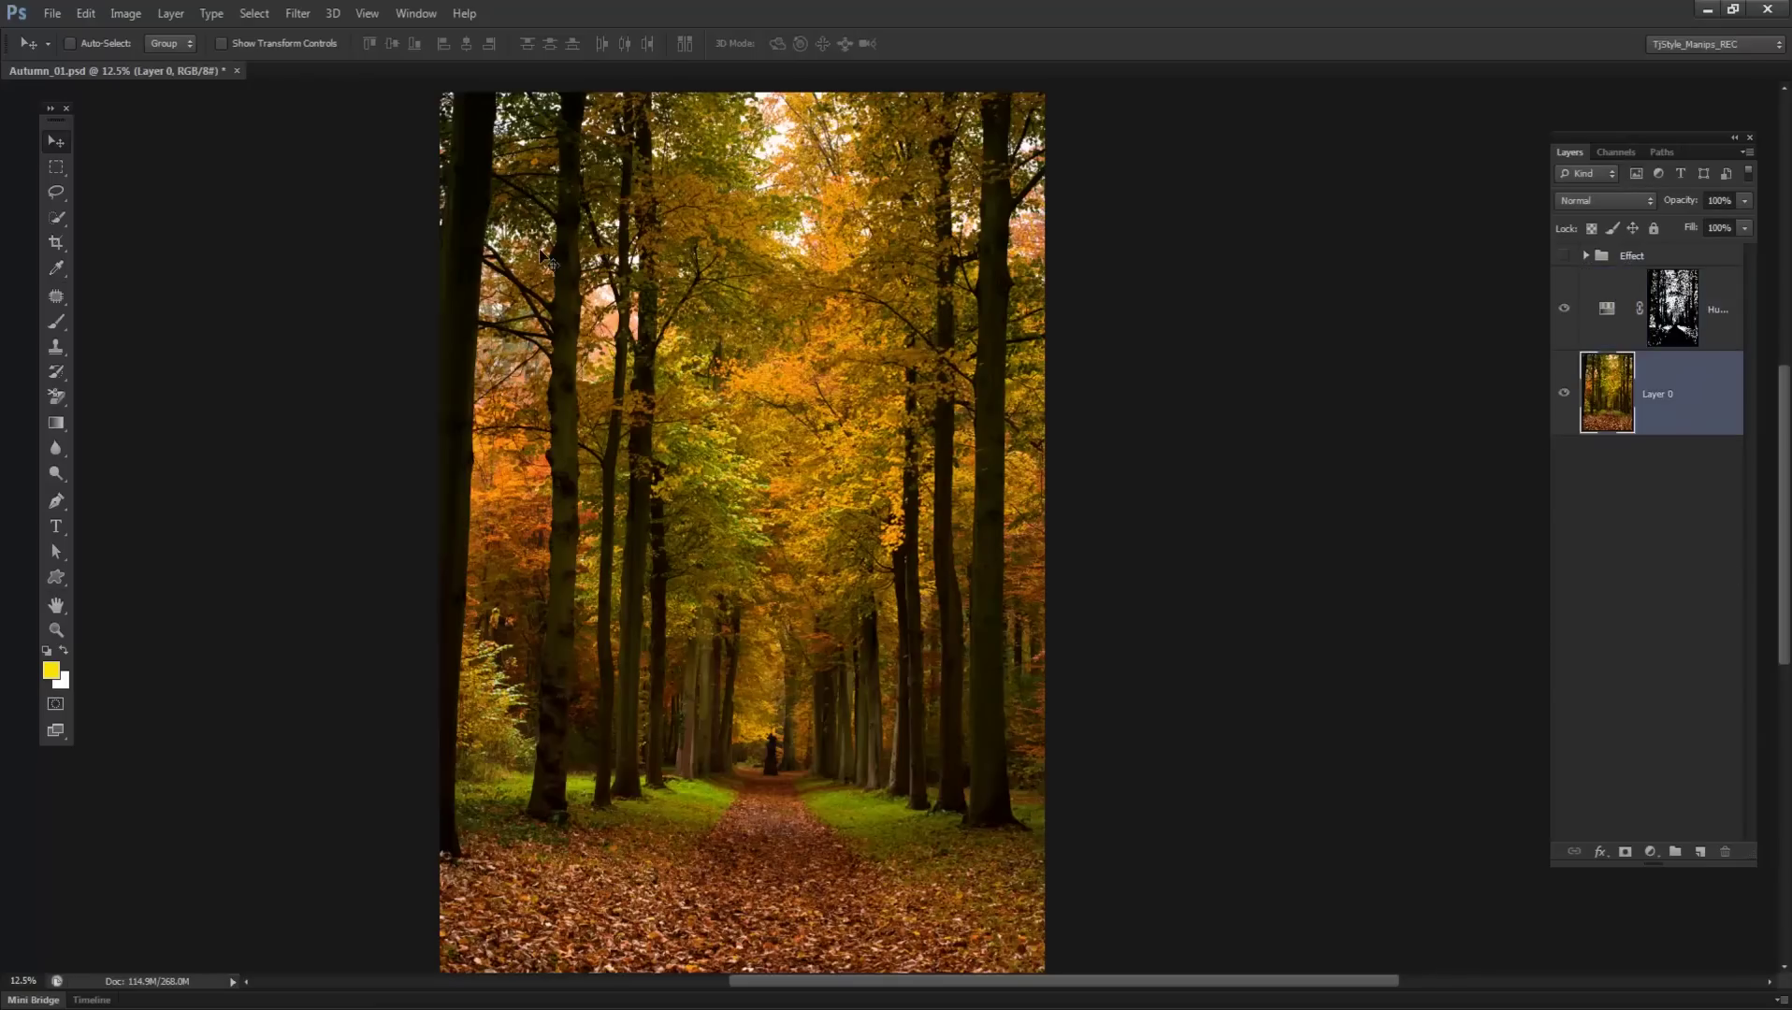
pyautogui.click(298, 15)
pyautogui.moveTo(255, 14)
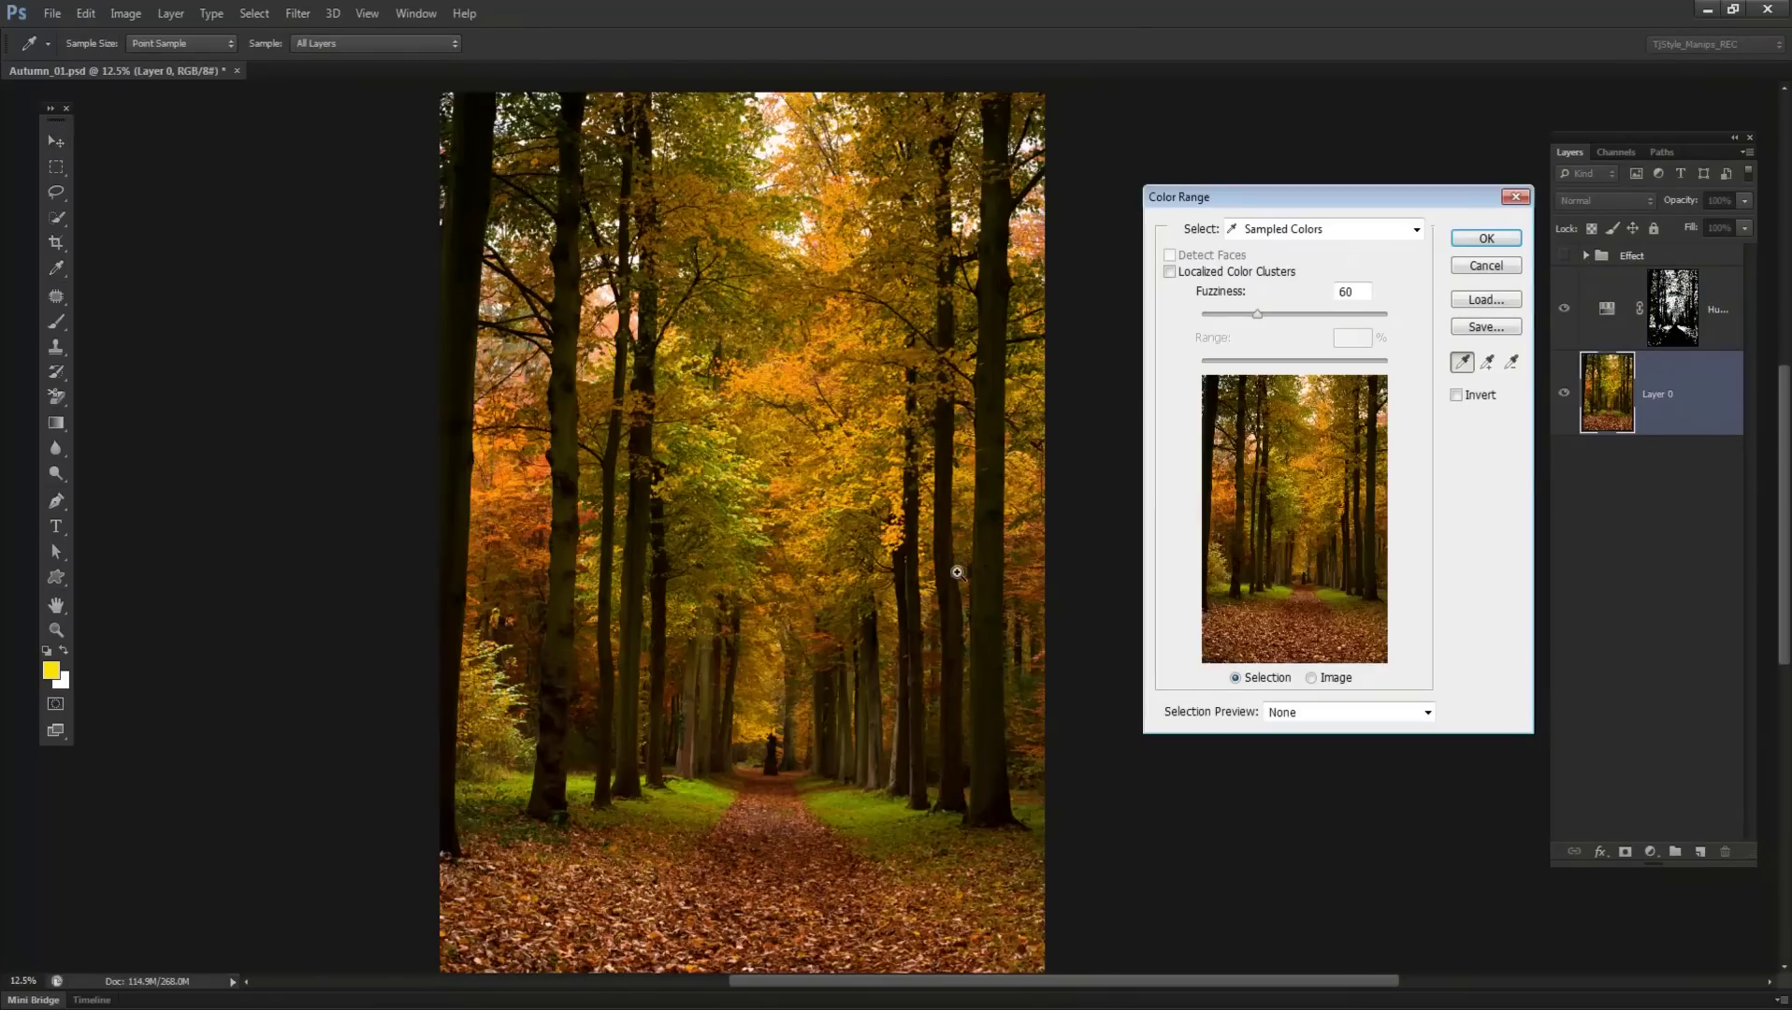
pyautogui.hotkey('ctrl', '+')
pyautogui.hotkey('ctrl', '+')
pyautogui.hotkey('ctrl', '+')
pyautogui.moveTo(1008, 564); pyautogui.dragTo(935, 388)
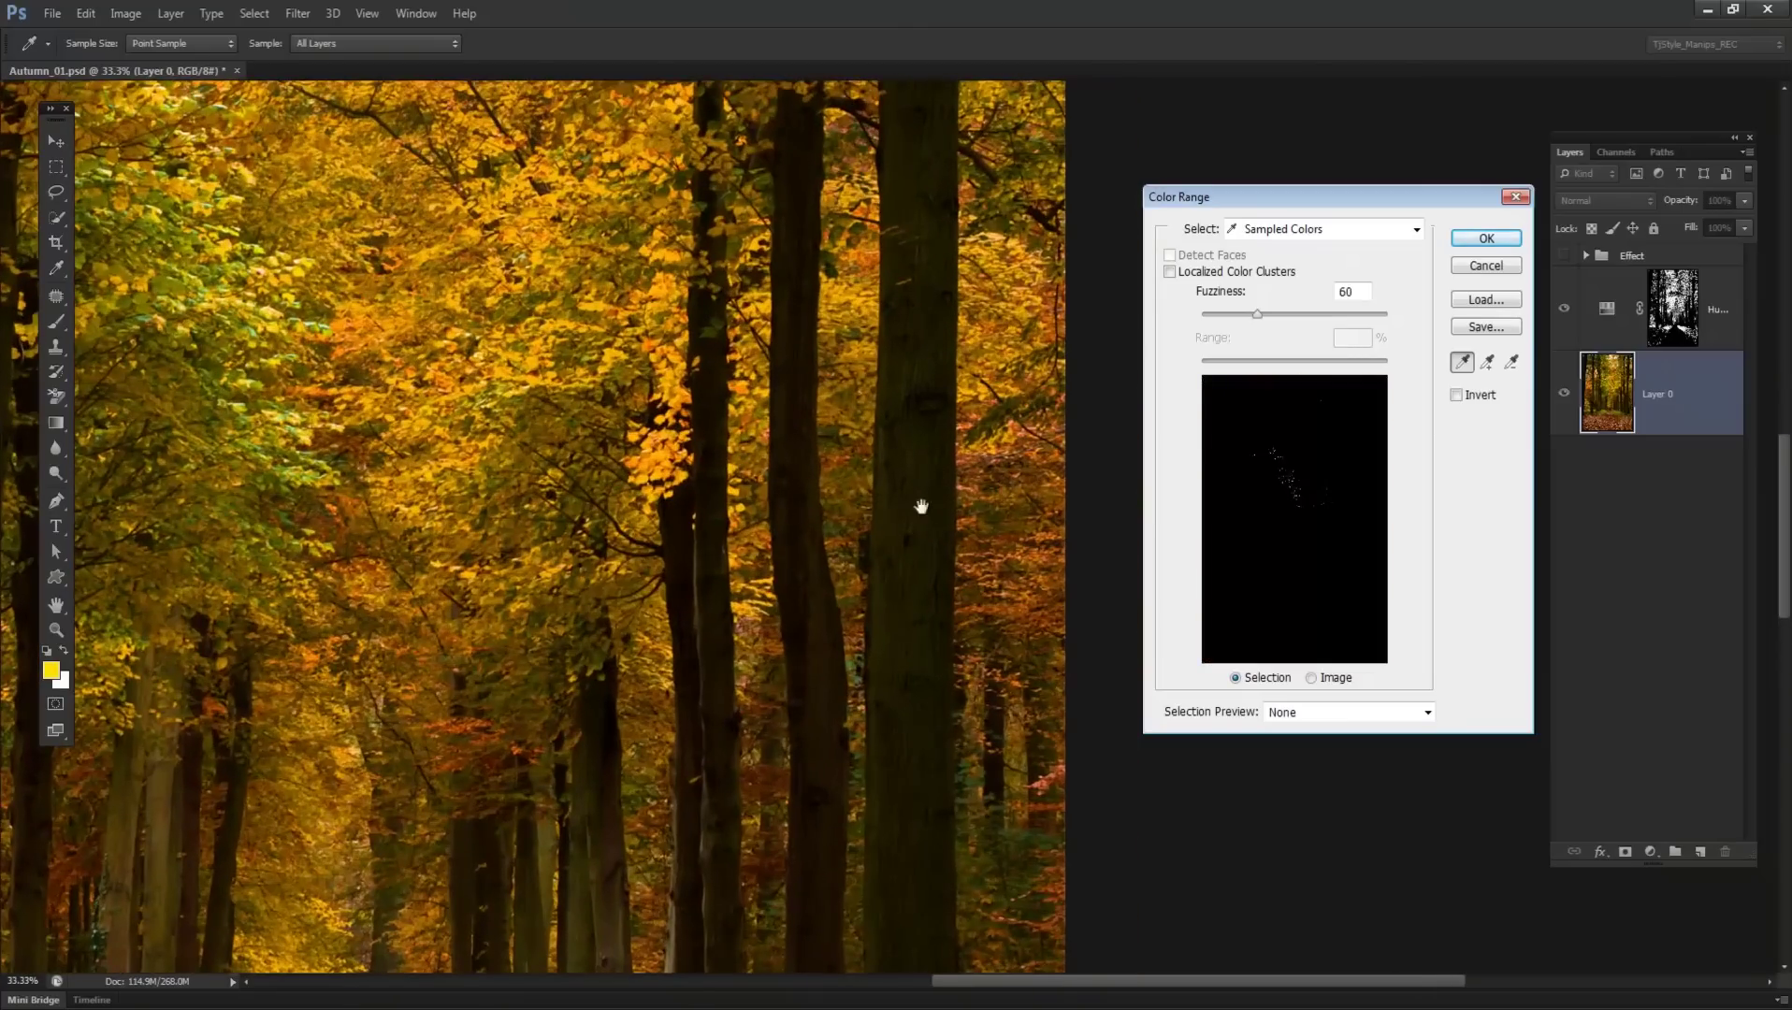
pyautogui.moveTo(853, 676); pyautogui.dragTo(839, 544)
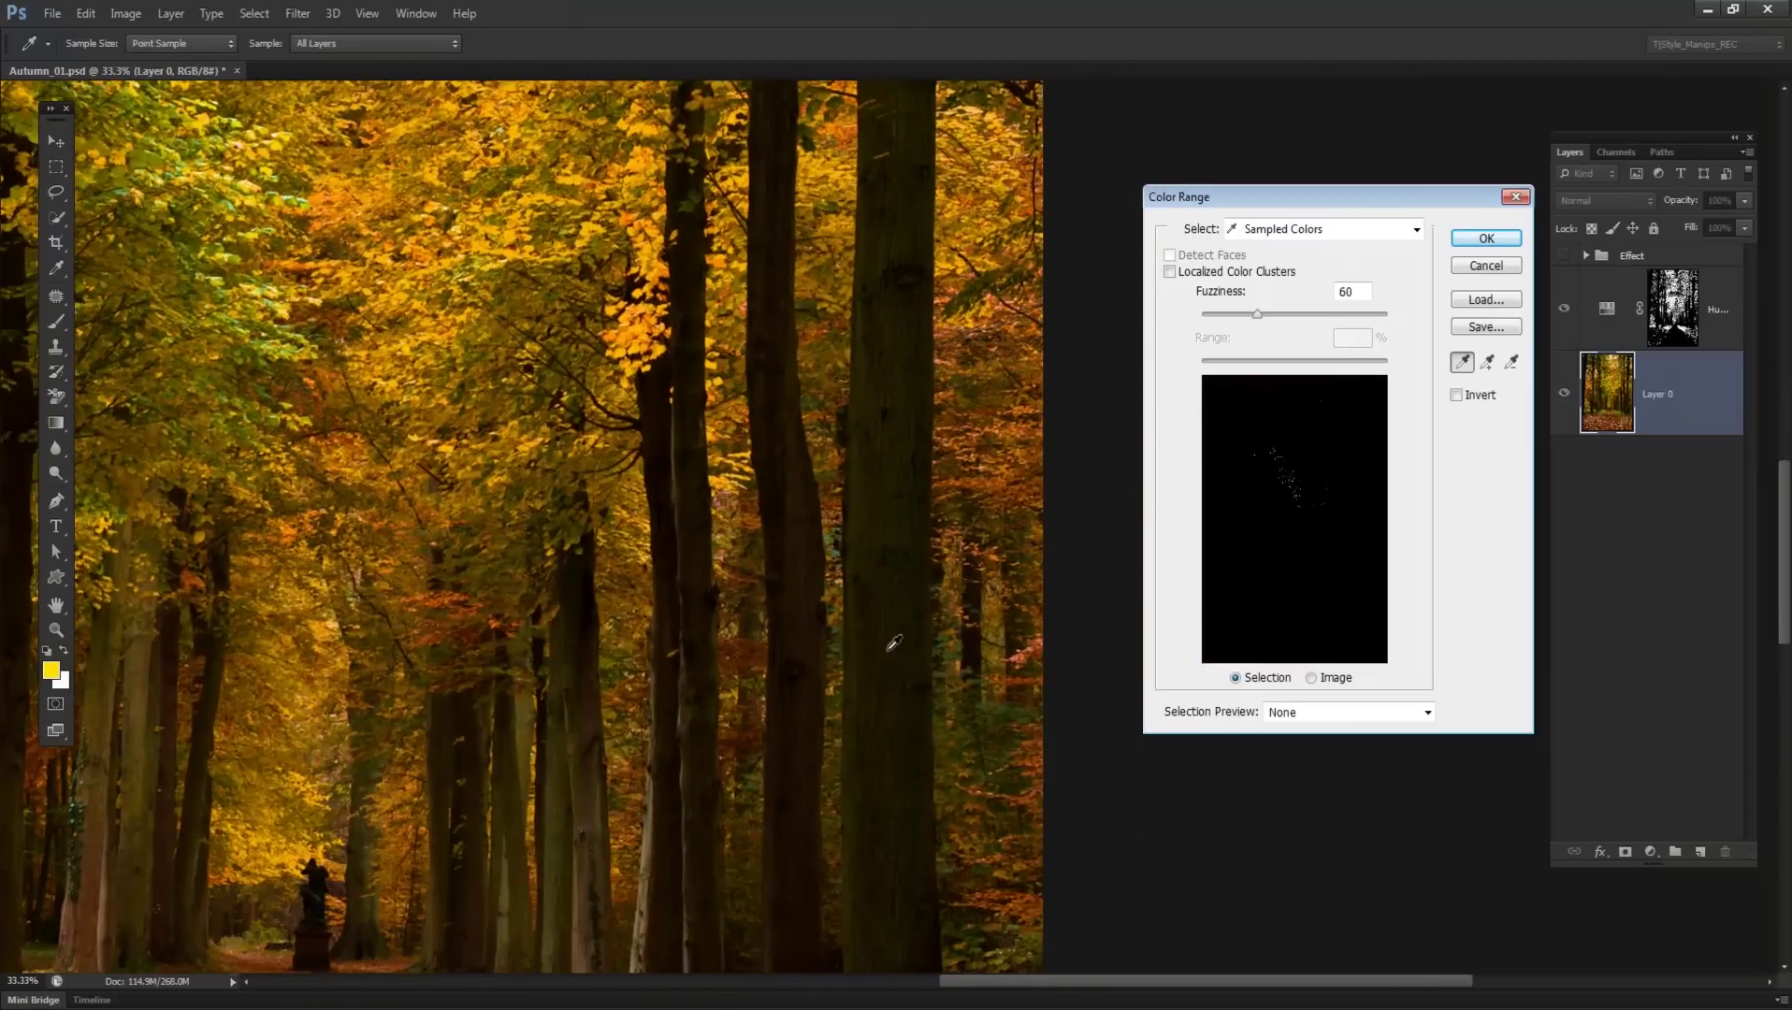
# - Sample dark trunk colours across the photo, adding the left and lower trunks
pyautogui.click(900, 616)
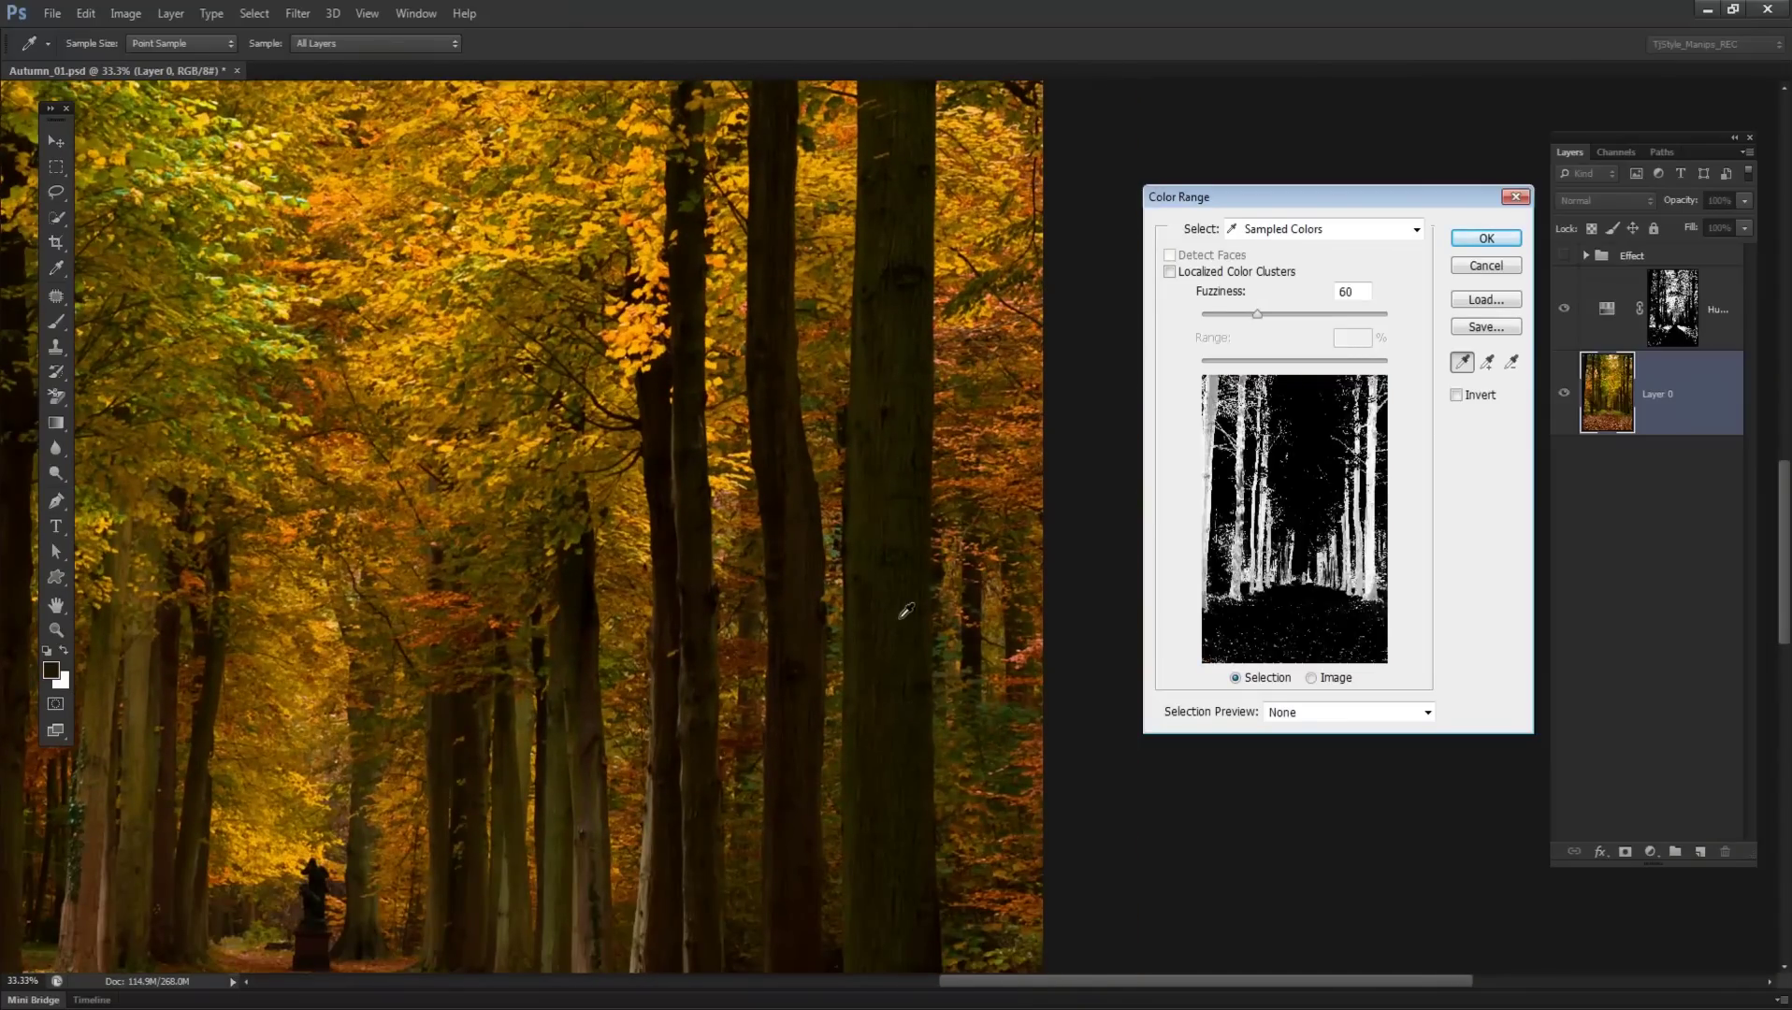
pyautogui.hotkey('ctrl', '-')
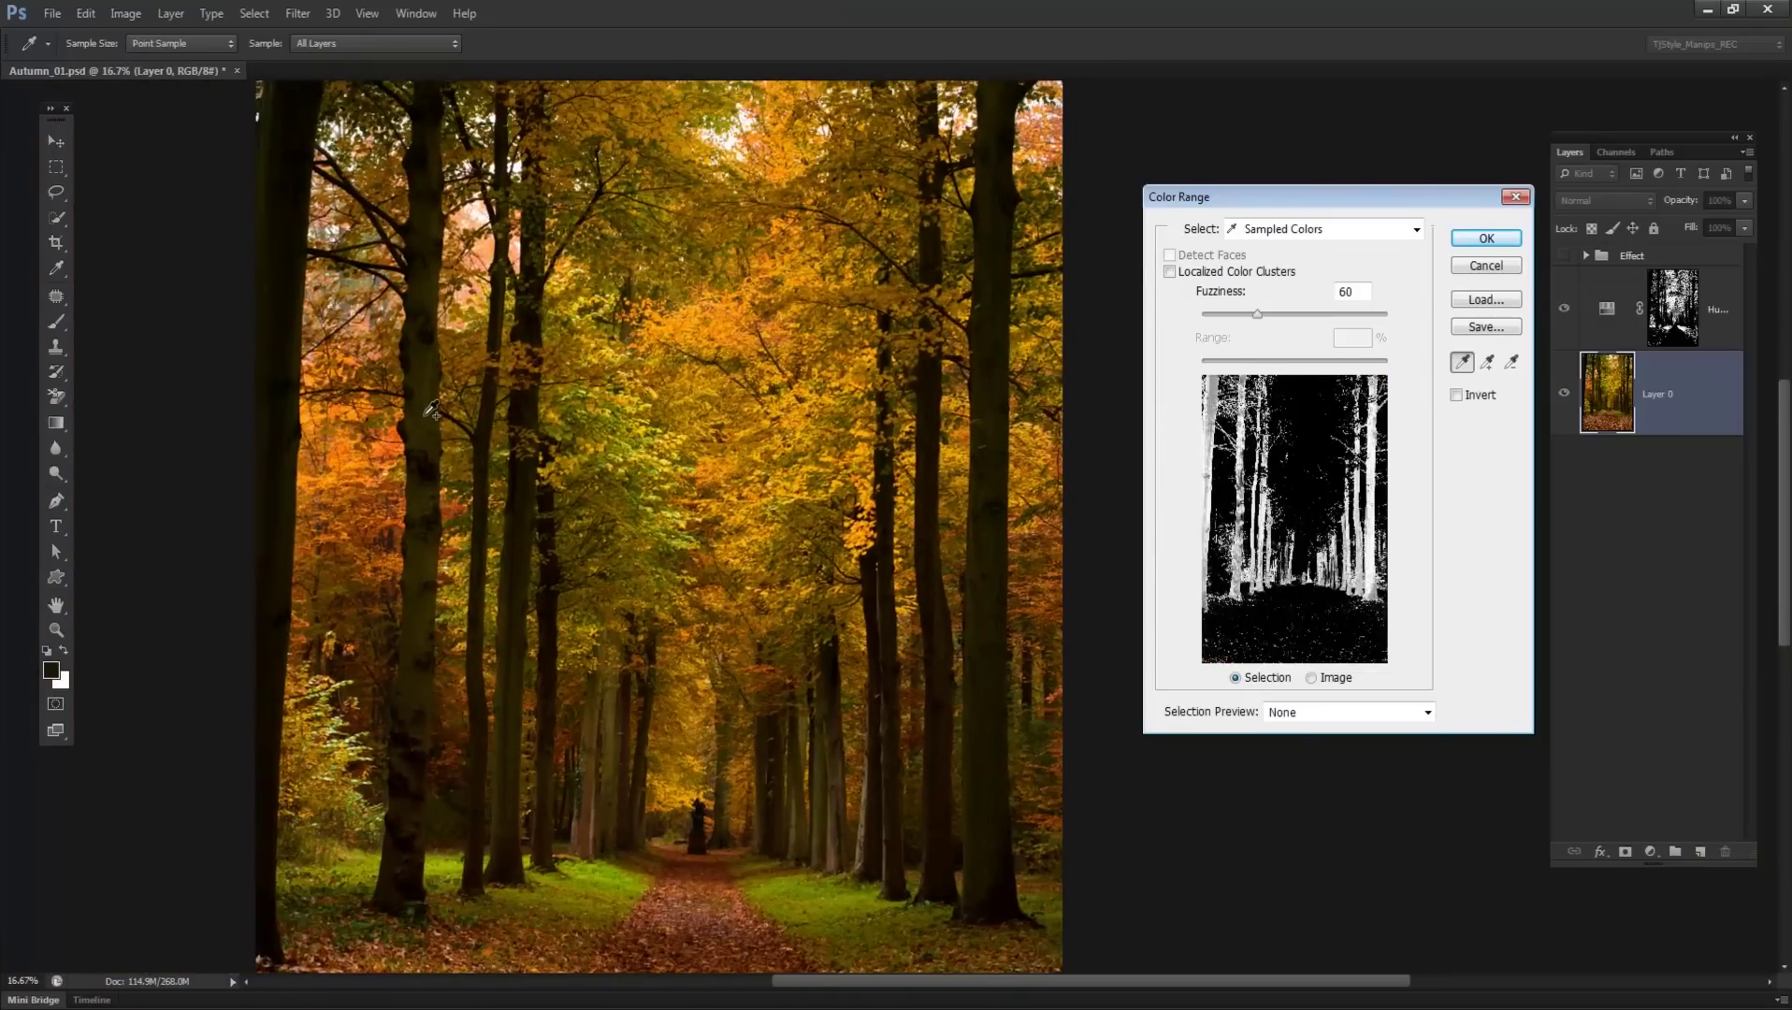
pyautogui.keyDown('shift'); pyautogui.click(430, 416); pyautogui.keyUp('shift')
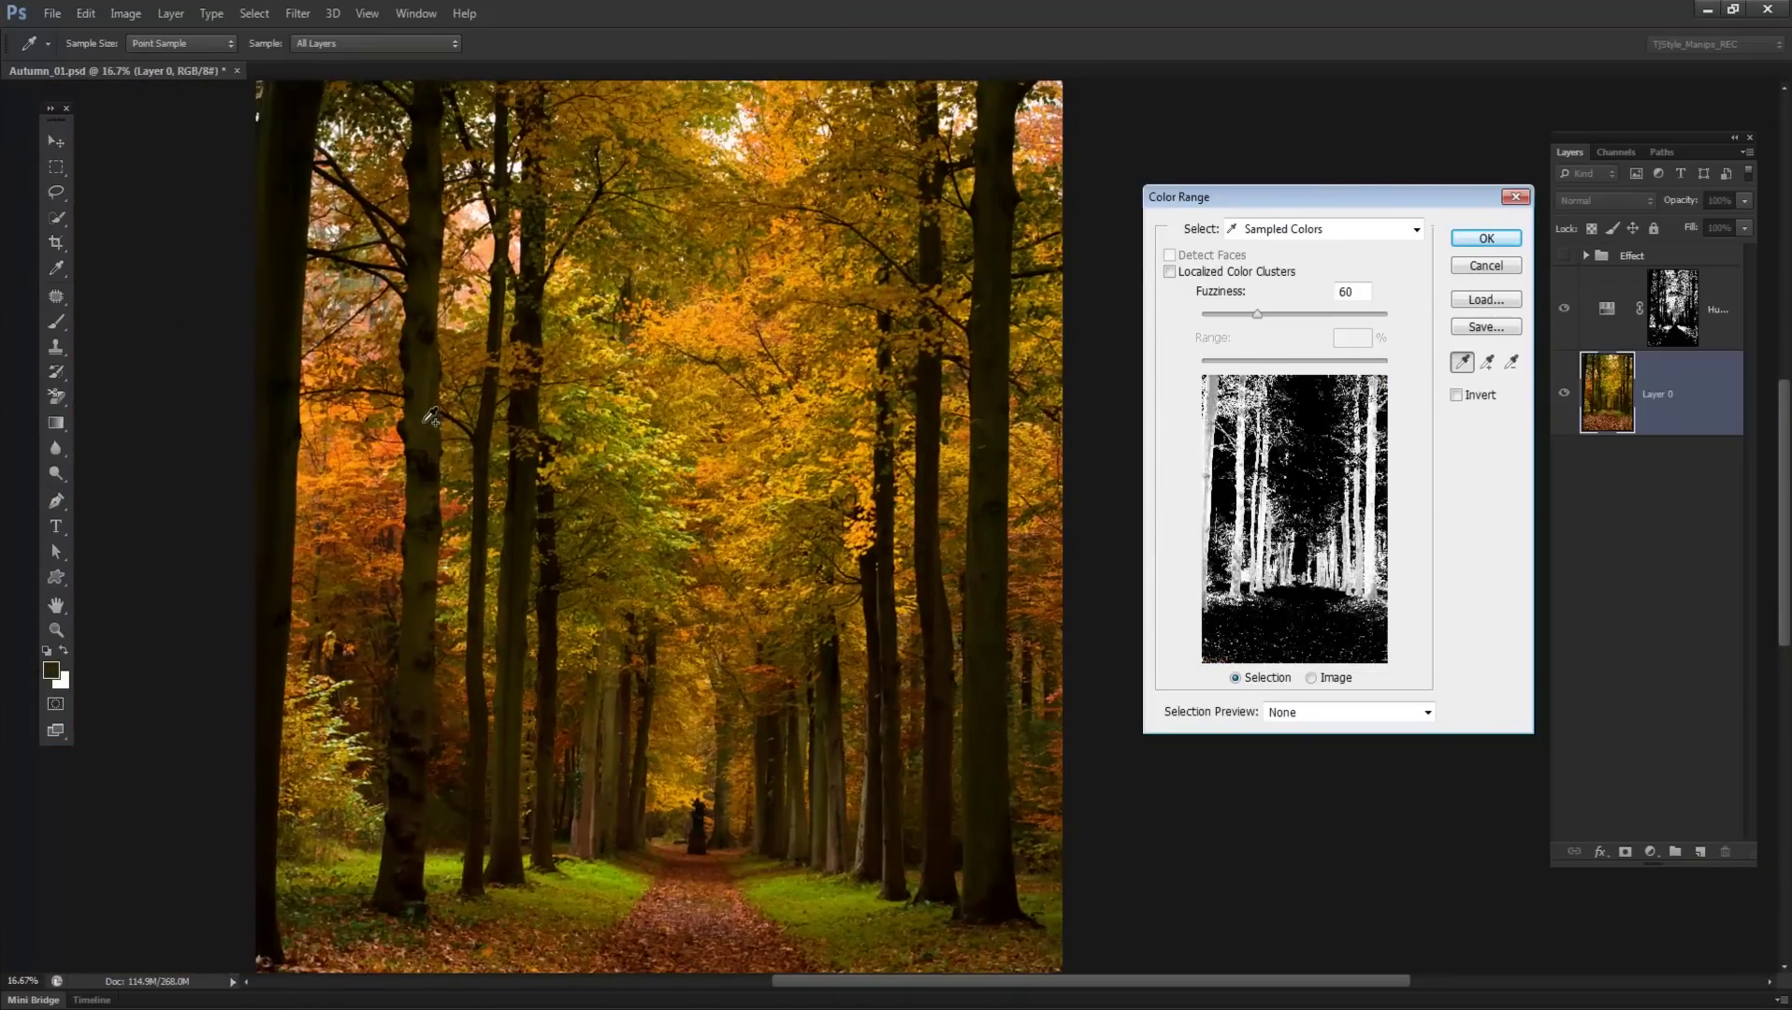
pyautogui.moveTo(574, 264); pyautogui.dragTo(582, 335)
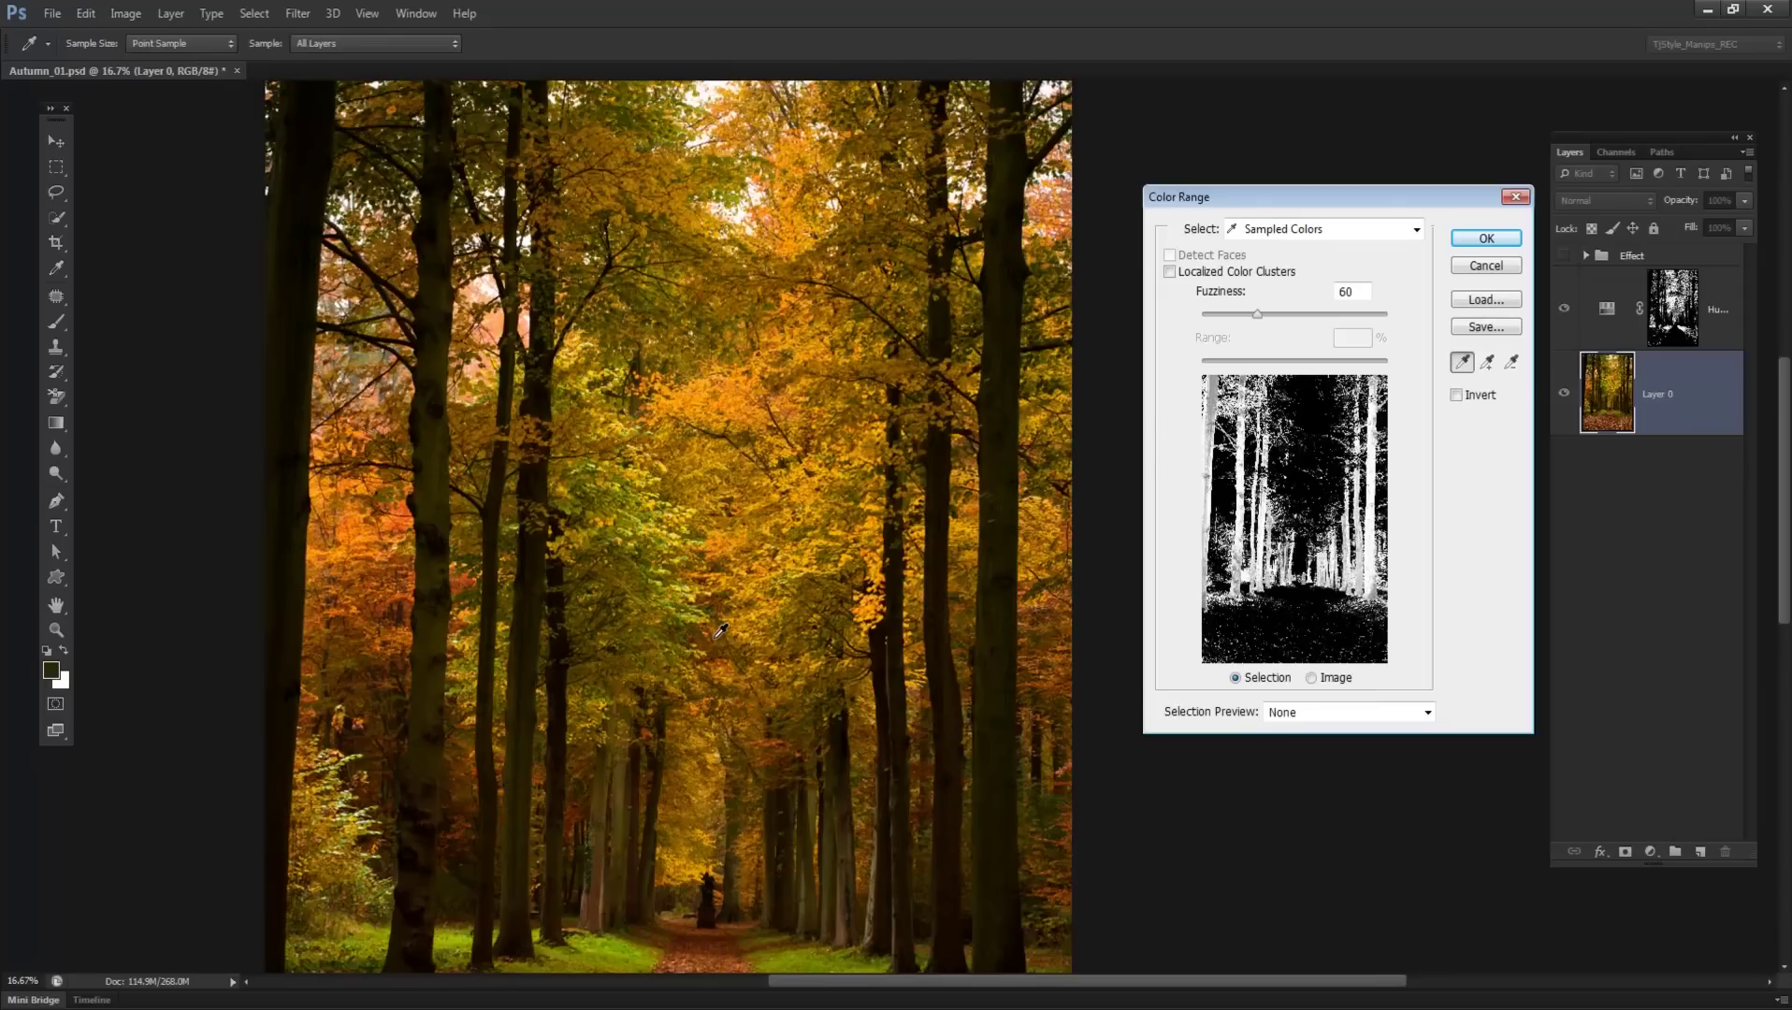
pyautogui.keyDown('shift'); pyautogui.click(298, 198); pyautogui.keyUp('shift')
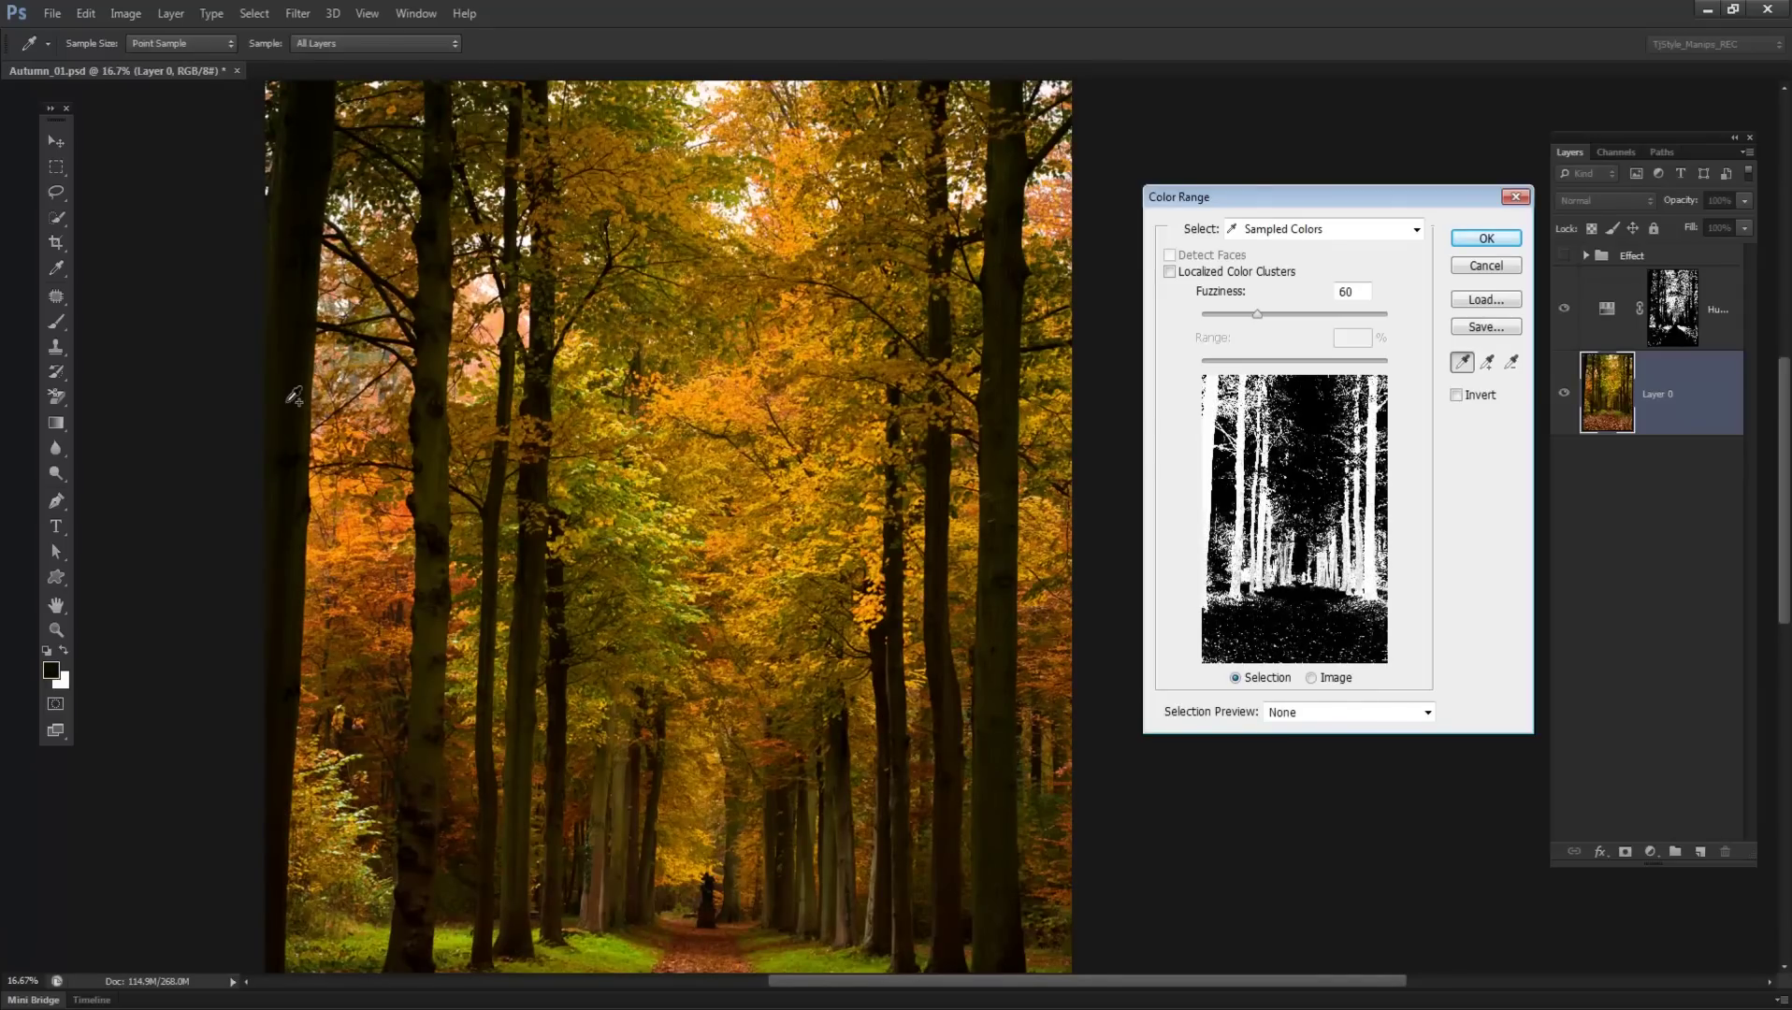
pyautogui.moveTo(532, 653); pyautogui.dragTo(548, 403)
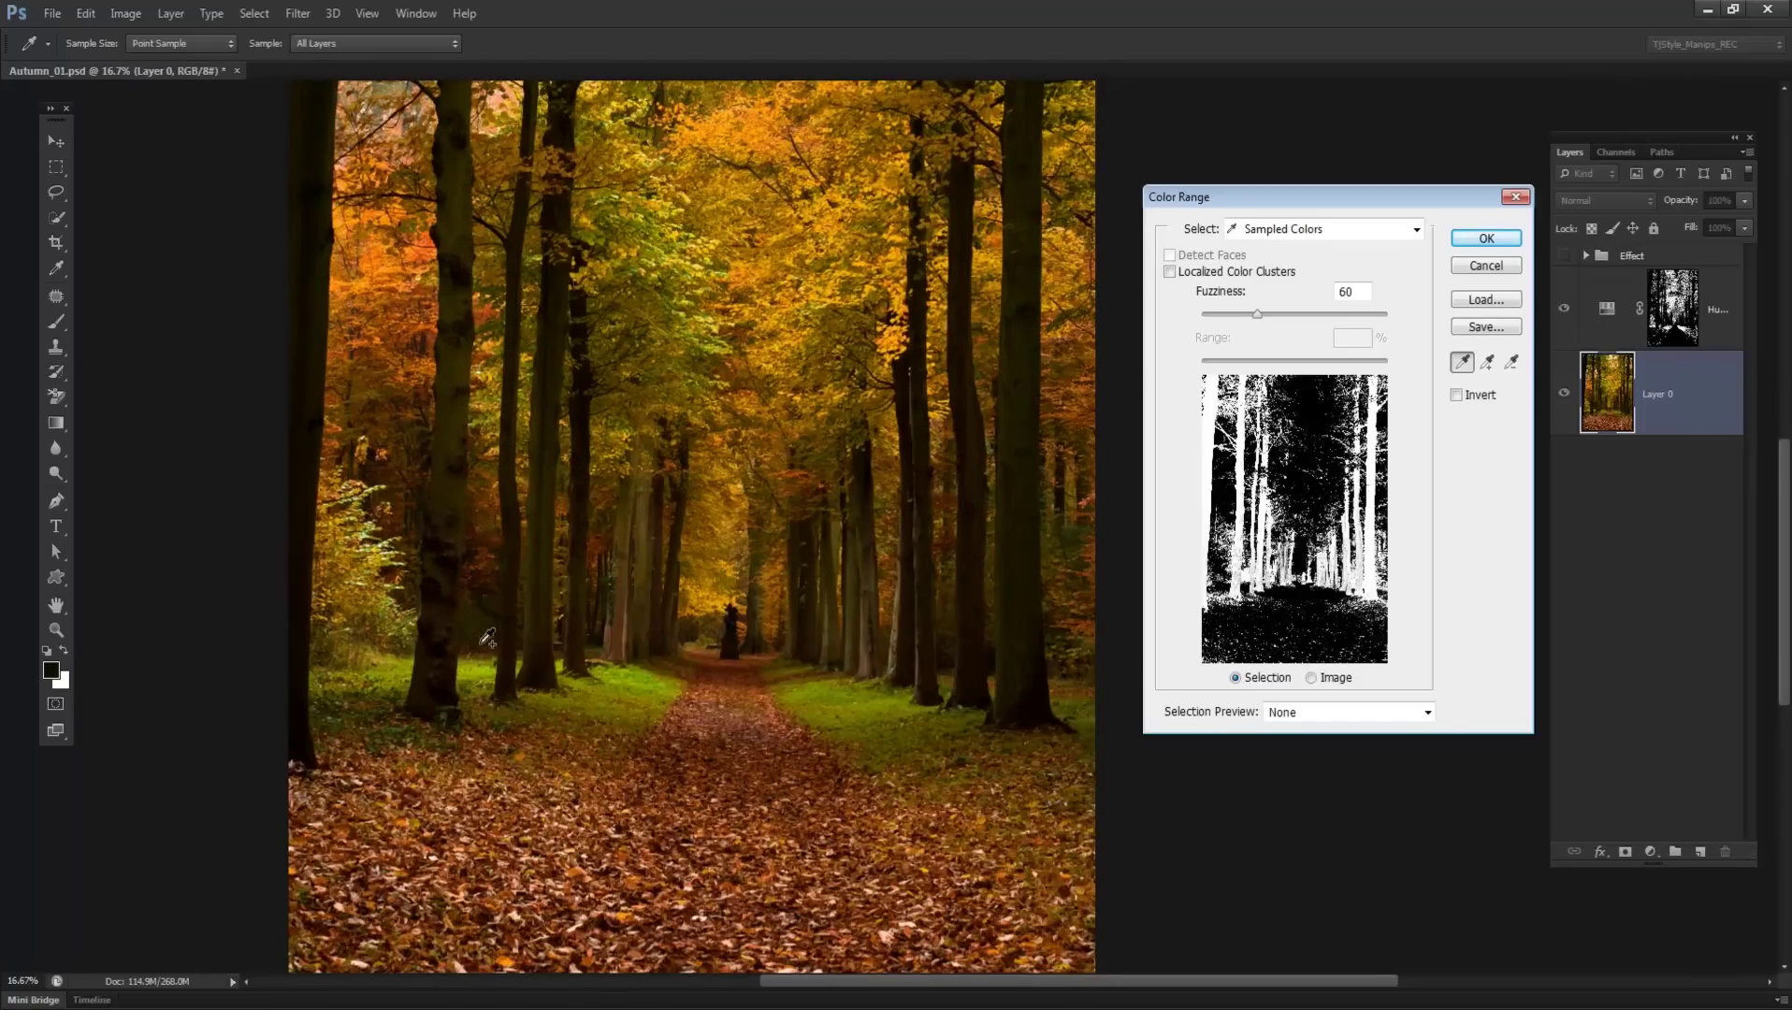
pyautogui.keyDown('shift'); pyautogui.click(455, 614); pyautogui.keyUp('shift')
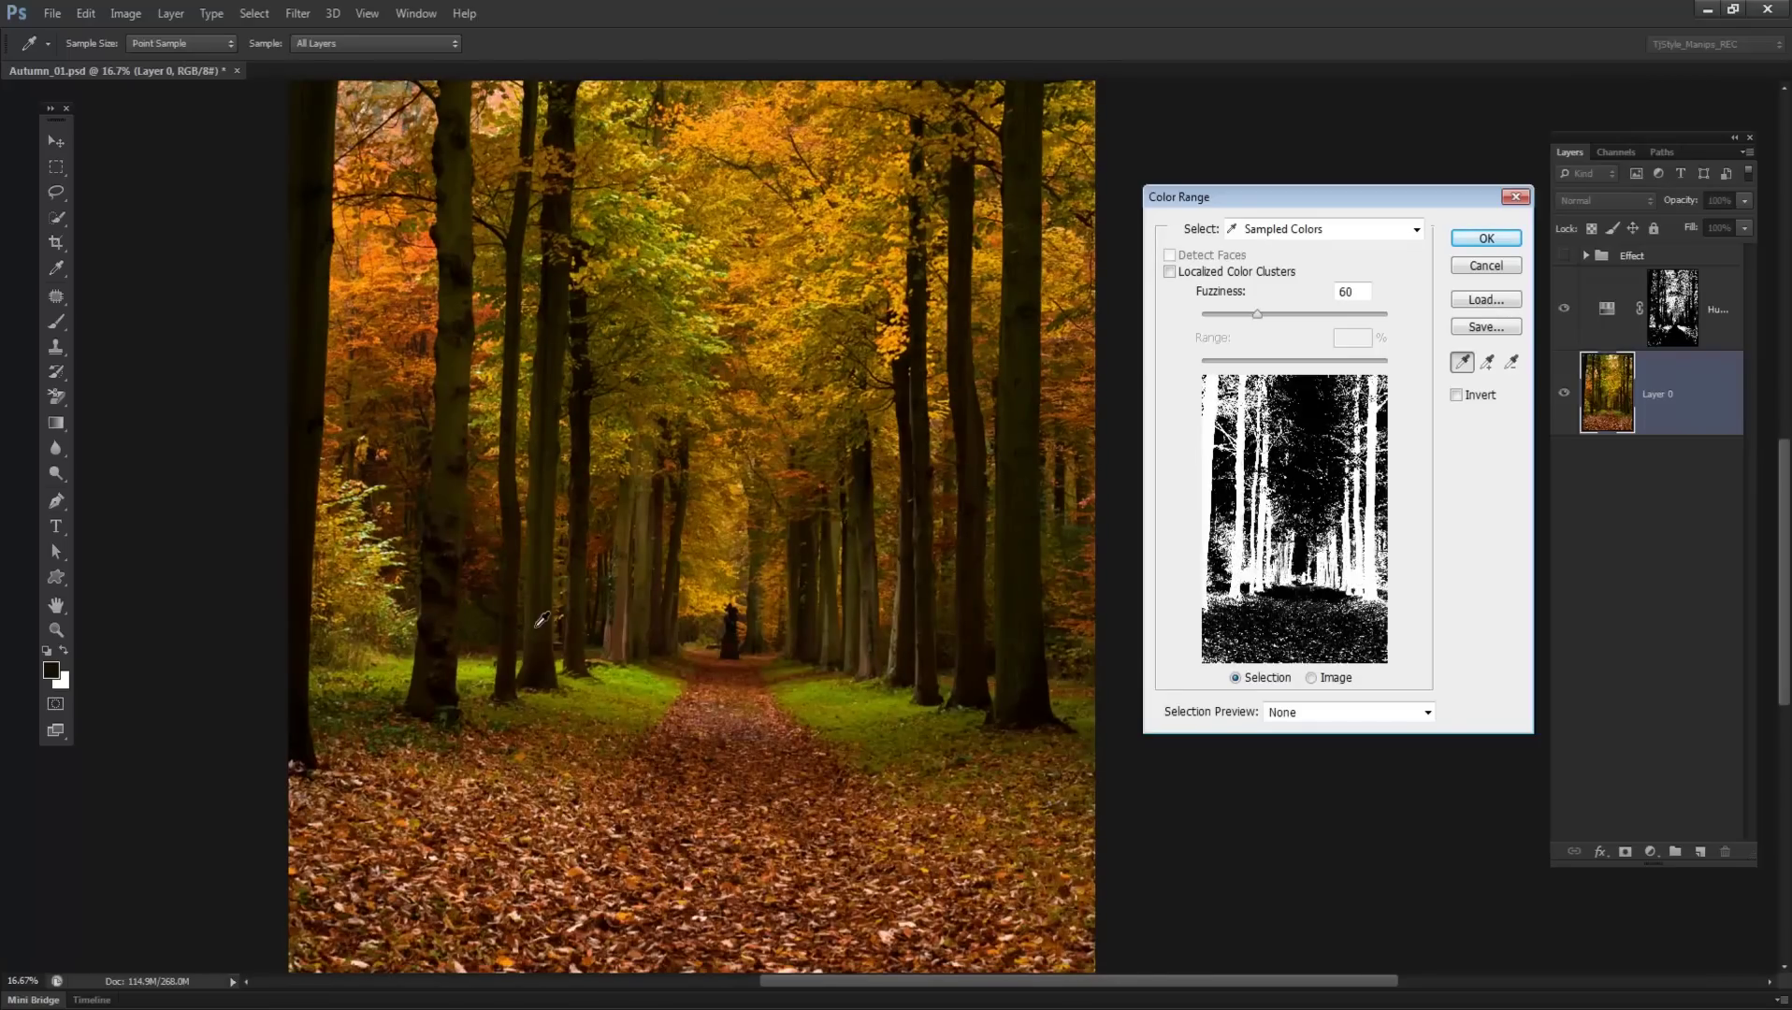
pyautogui.moveTo(586, 580); pyautogui.dragTo(590, 527)
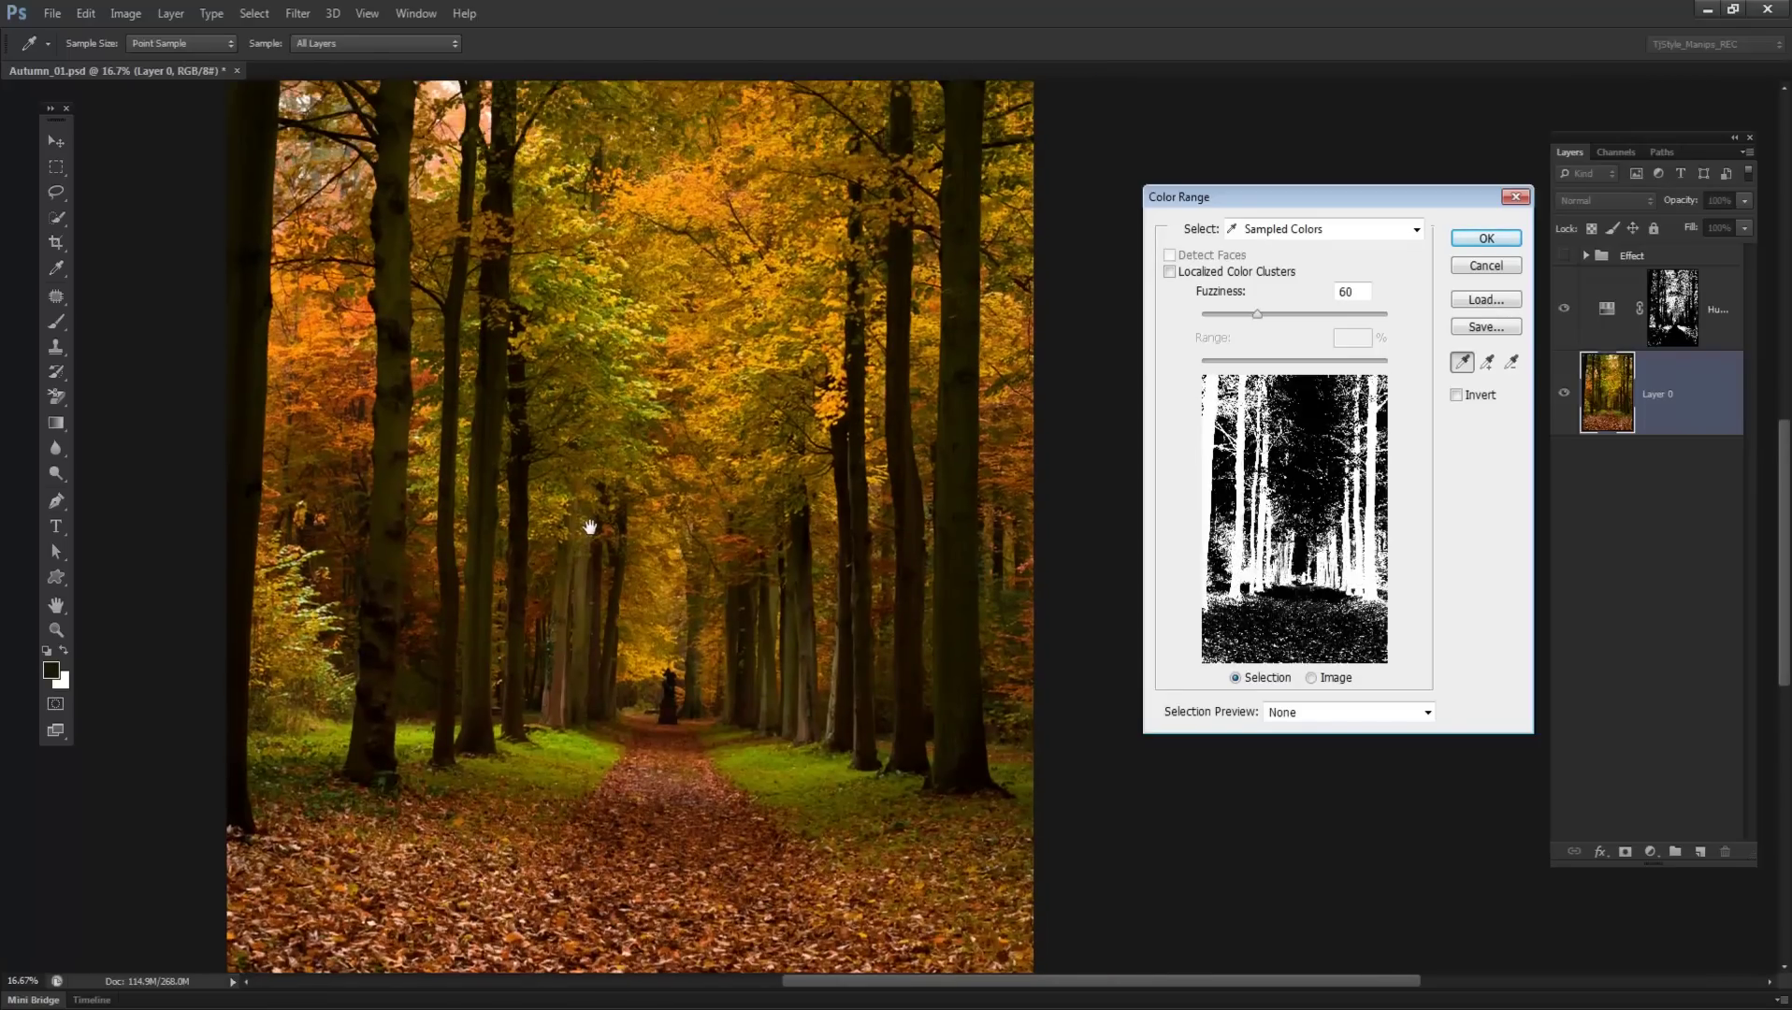
pyautogui.keyDown('shift'); pyautogui.click(811, 634); pyautogui.keyUp('shift')
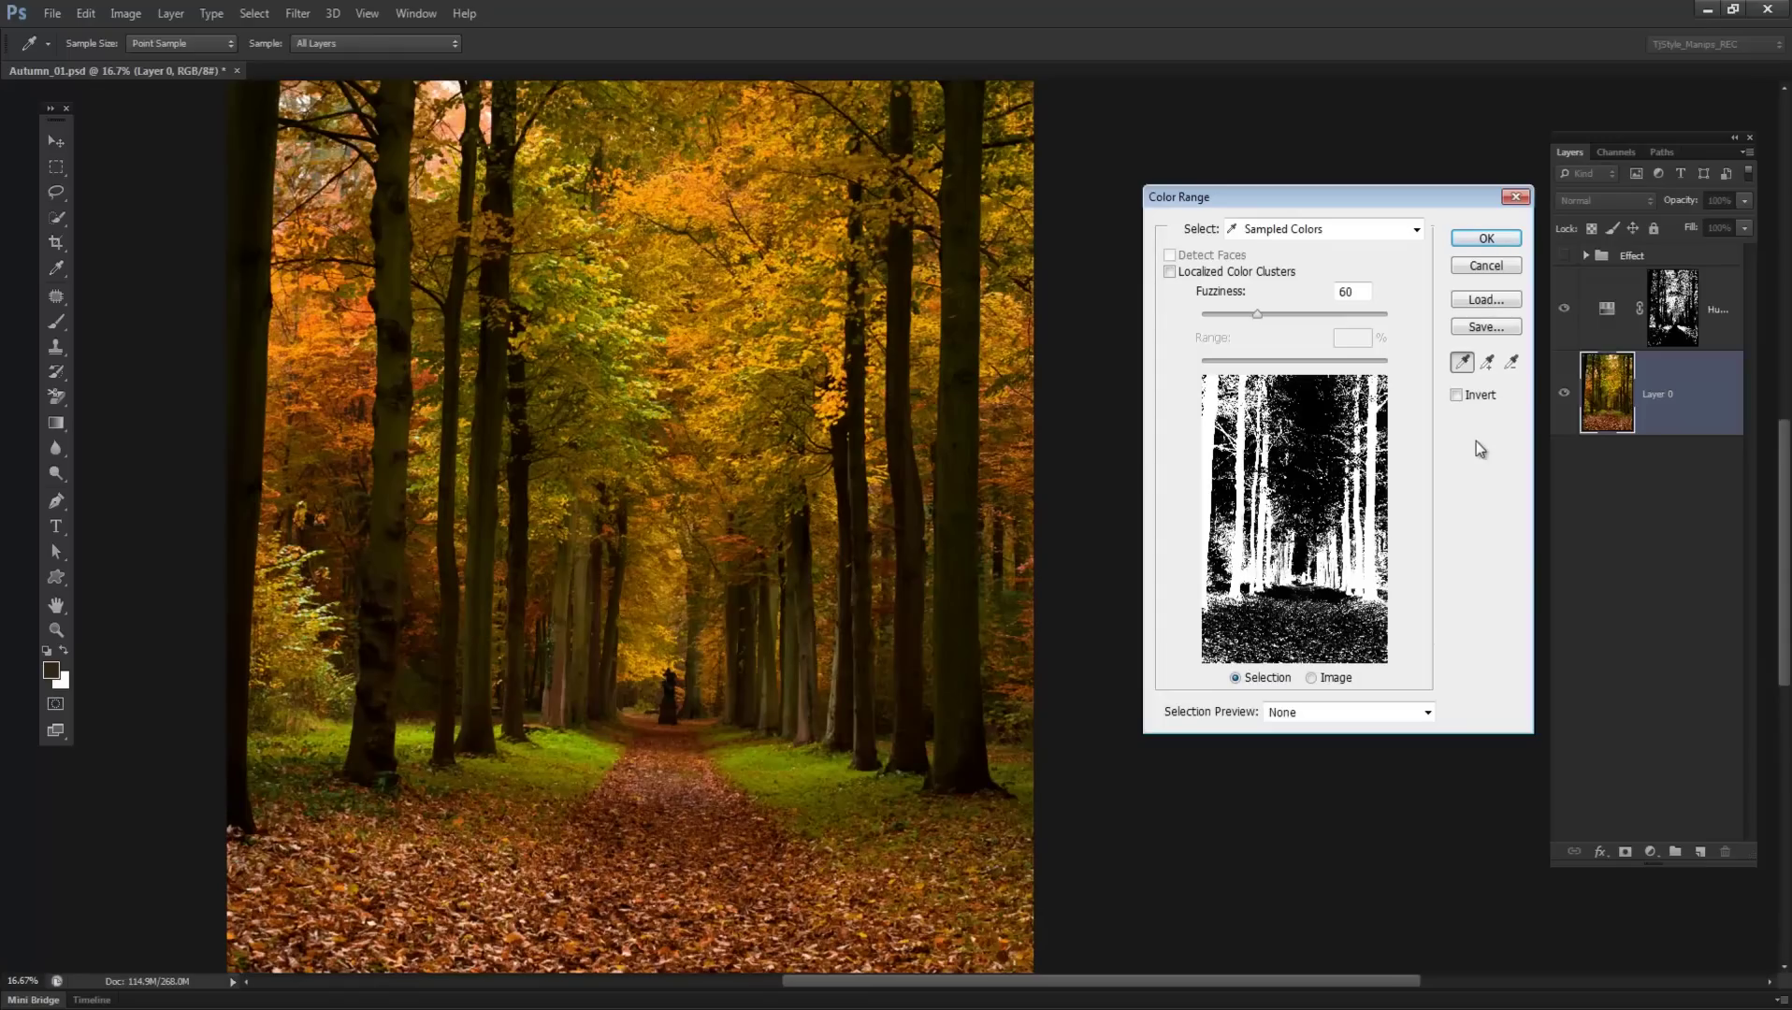
# - Set the Color Range Fuzziness to 50
pyautogui.click(1347, 292)
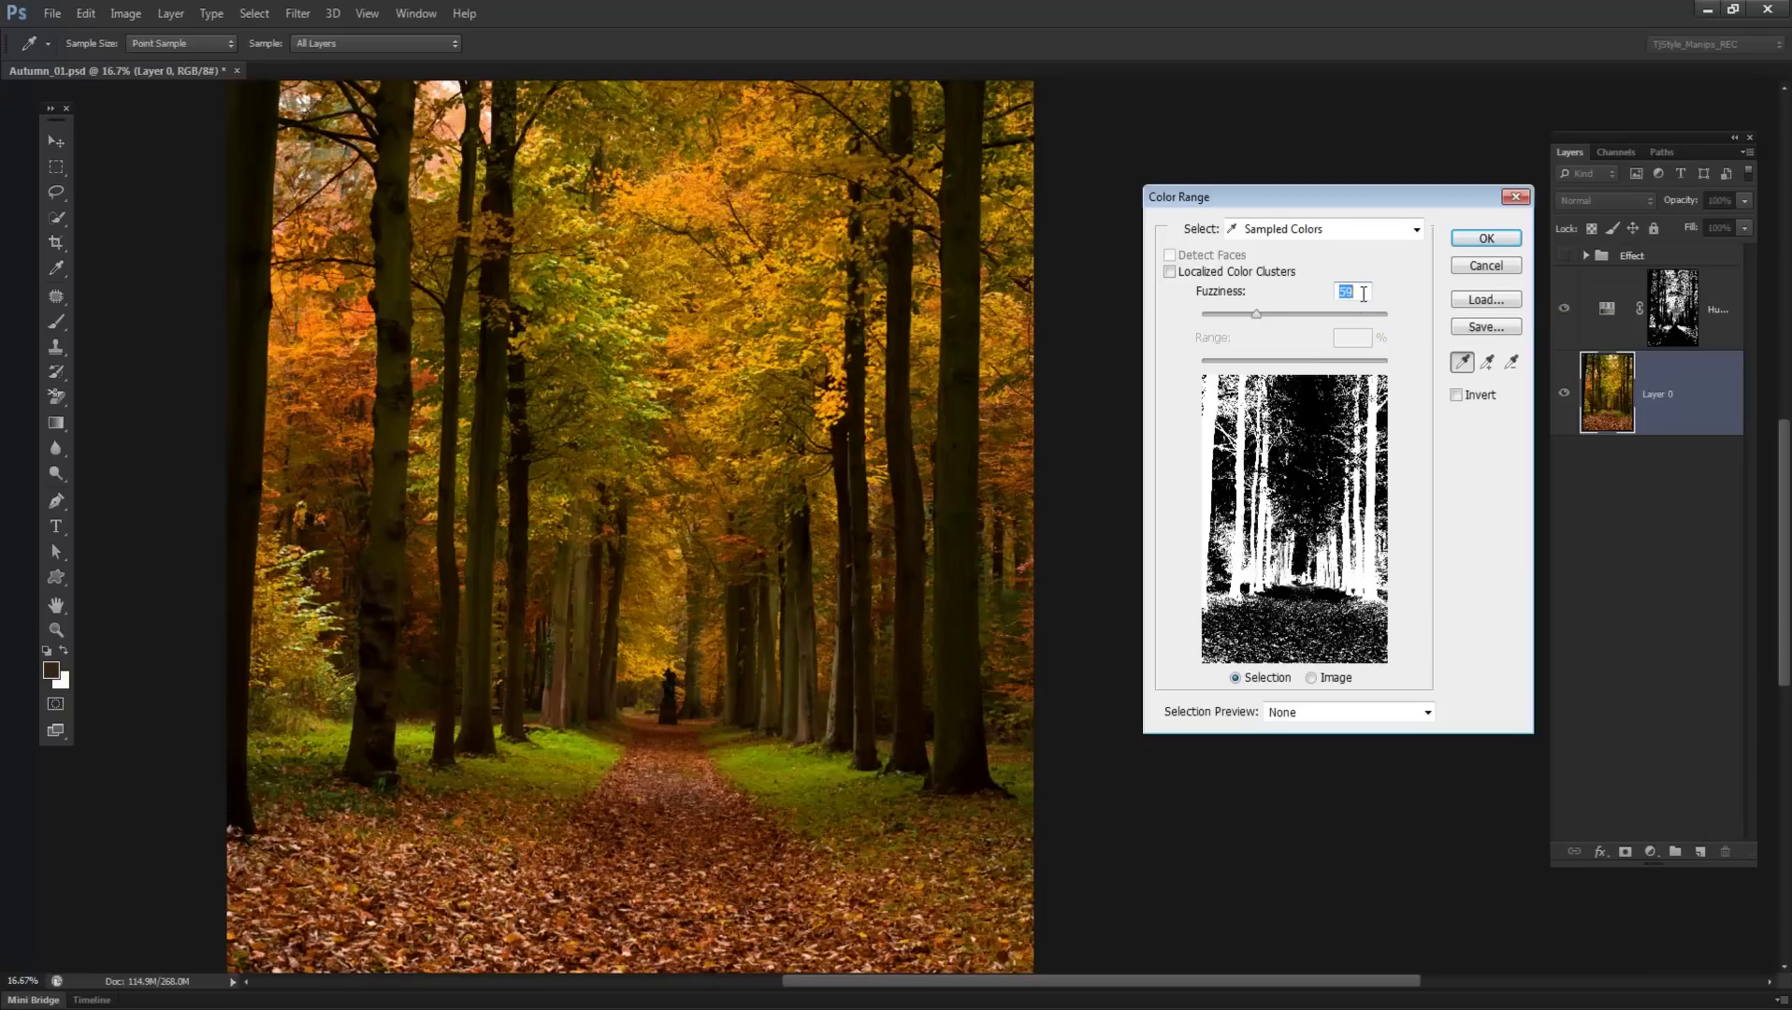
pyautogui.scroll(-20, 1364, 293)
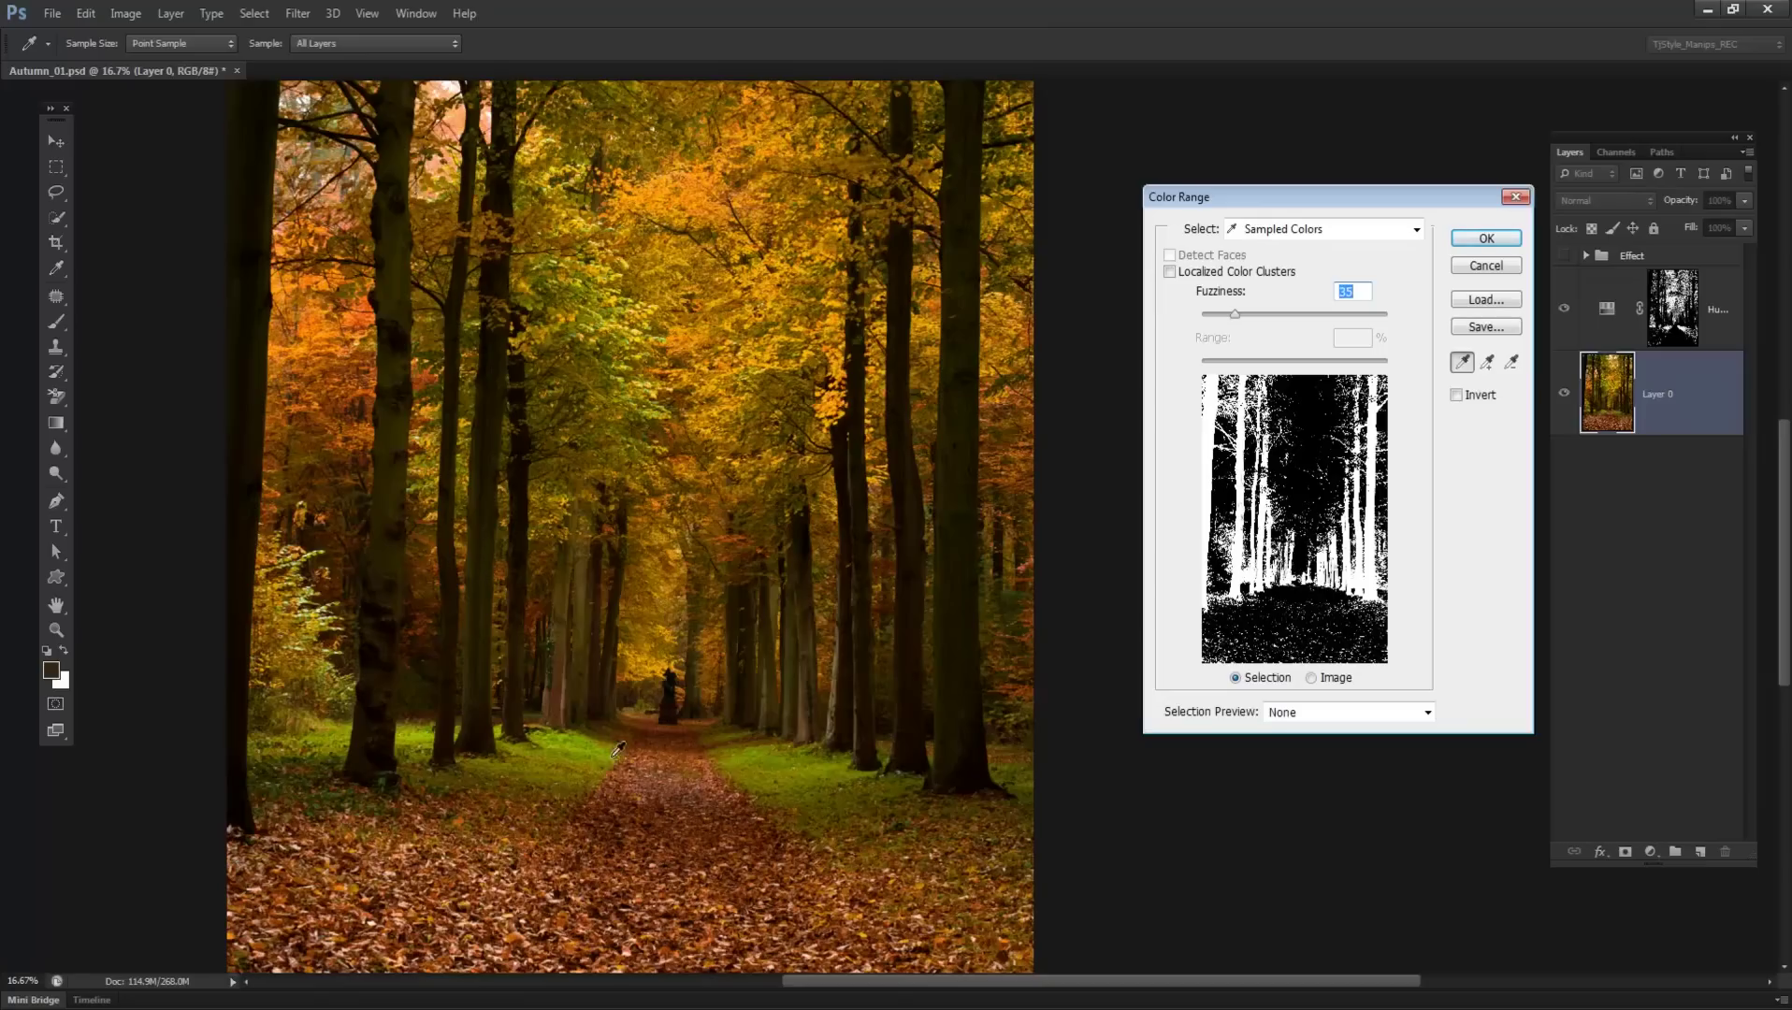
pyautogui.click(595, 744)
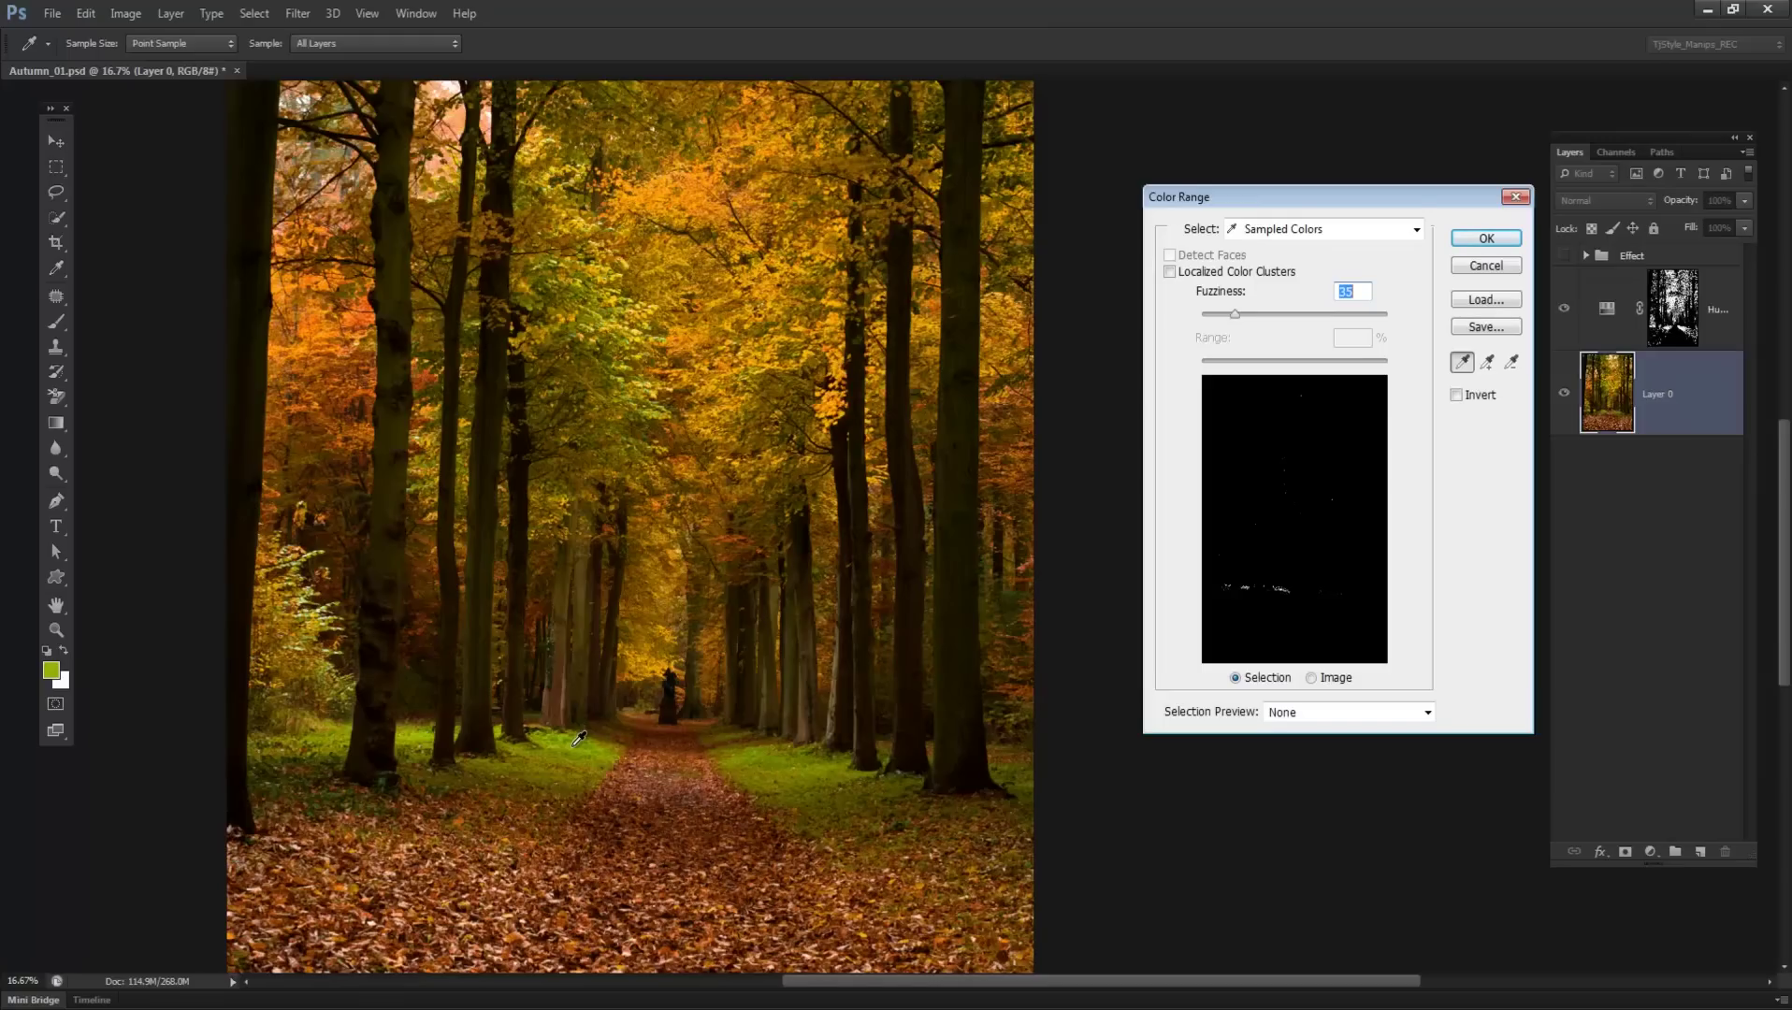
pyautogui.moveTo(1233, 316); pyautogui.dragTo(1314, 319)
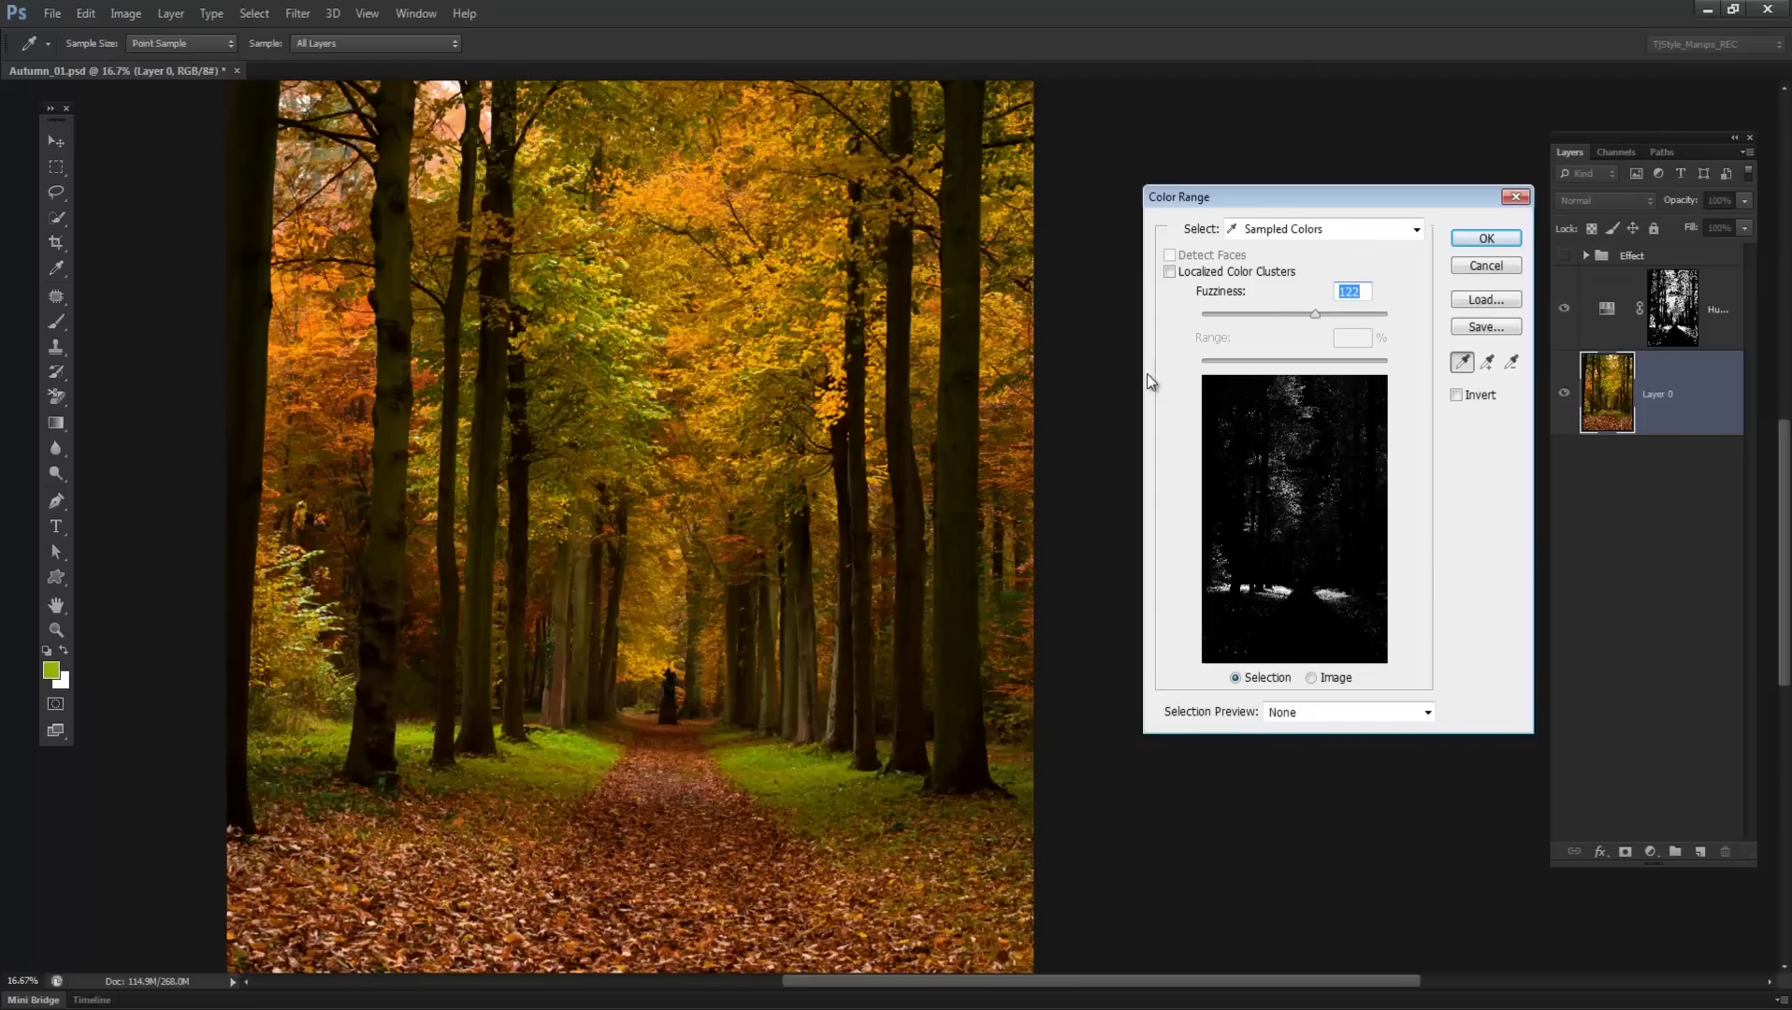
pyautogui.press('BackSpace')
pyautogui.write('30')
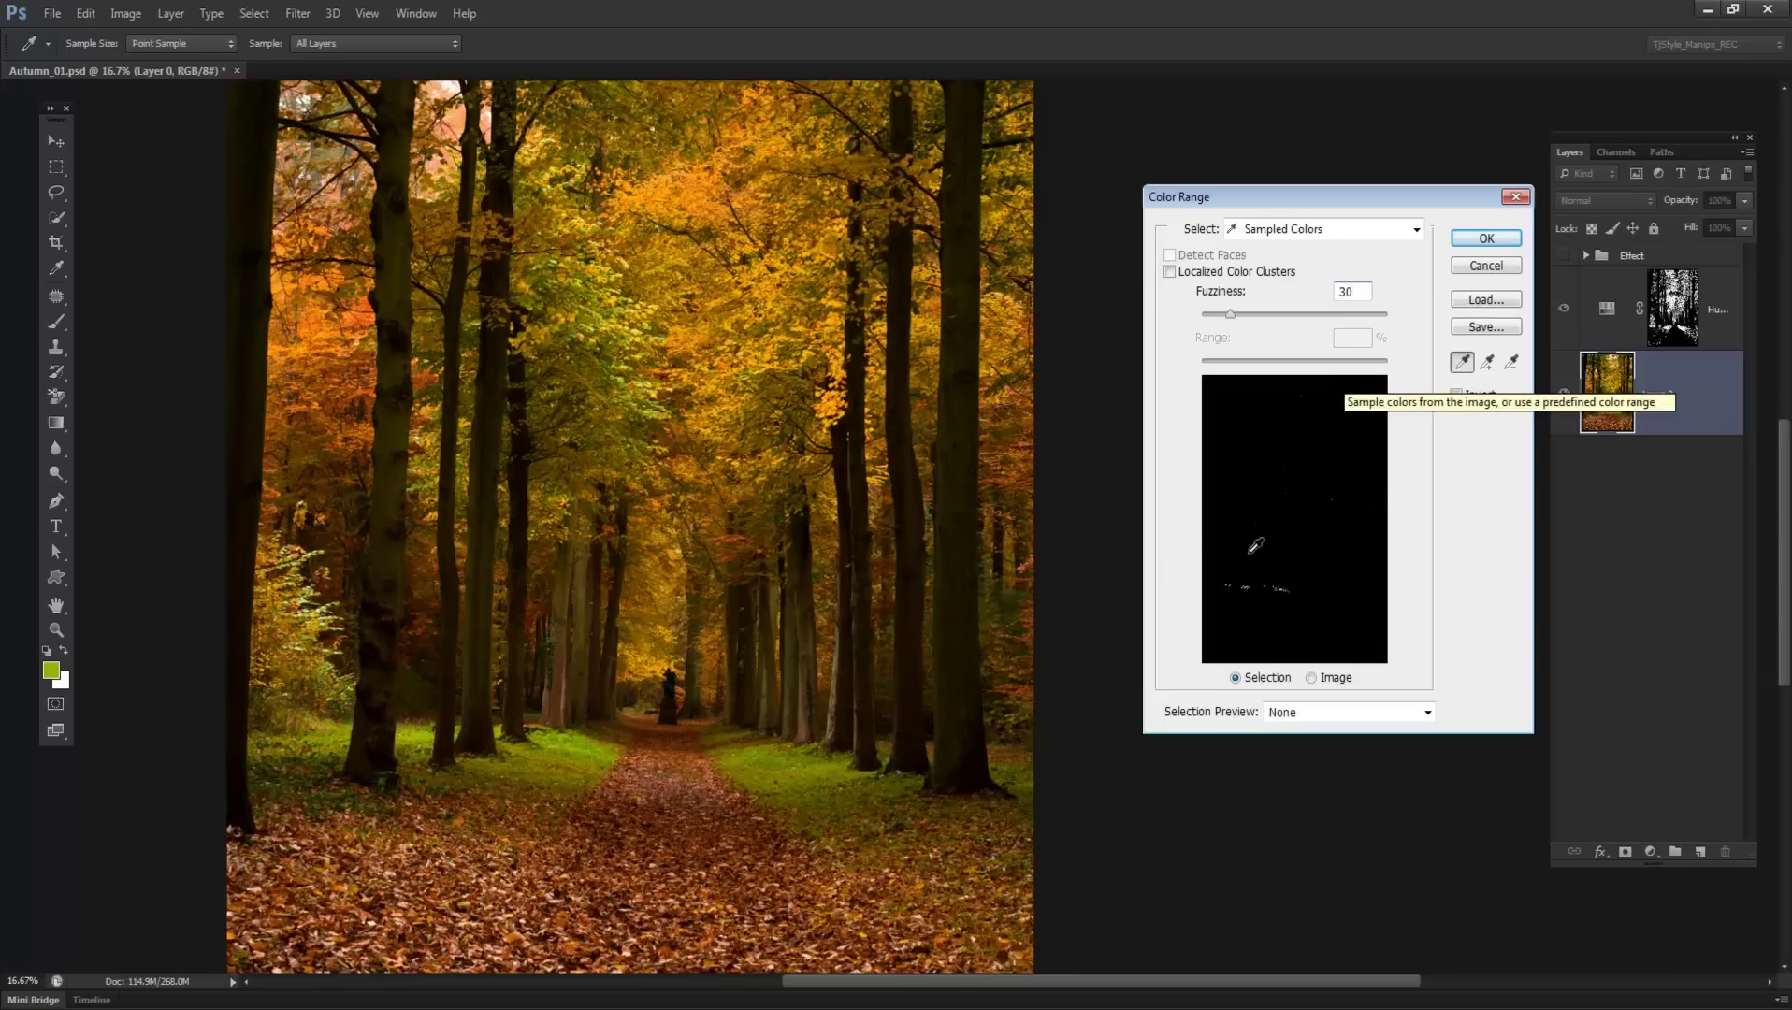
pyautogui.moveTo(1296, 312); pyautogui.dragTo(1320, 314)
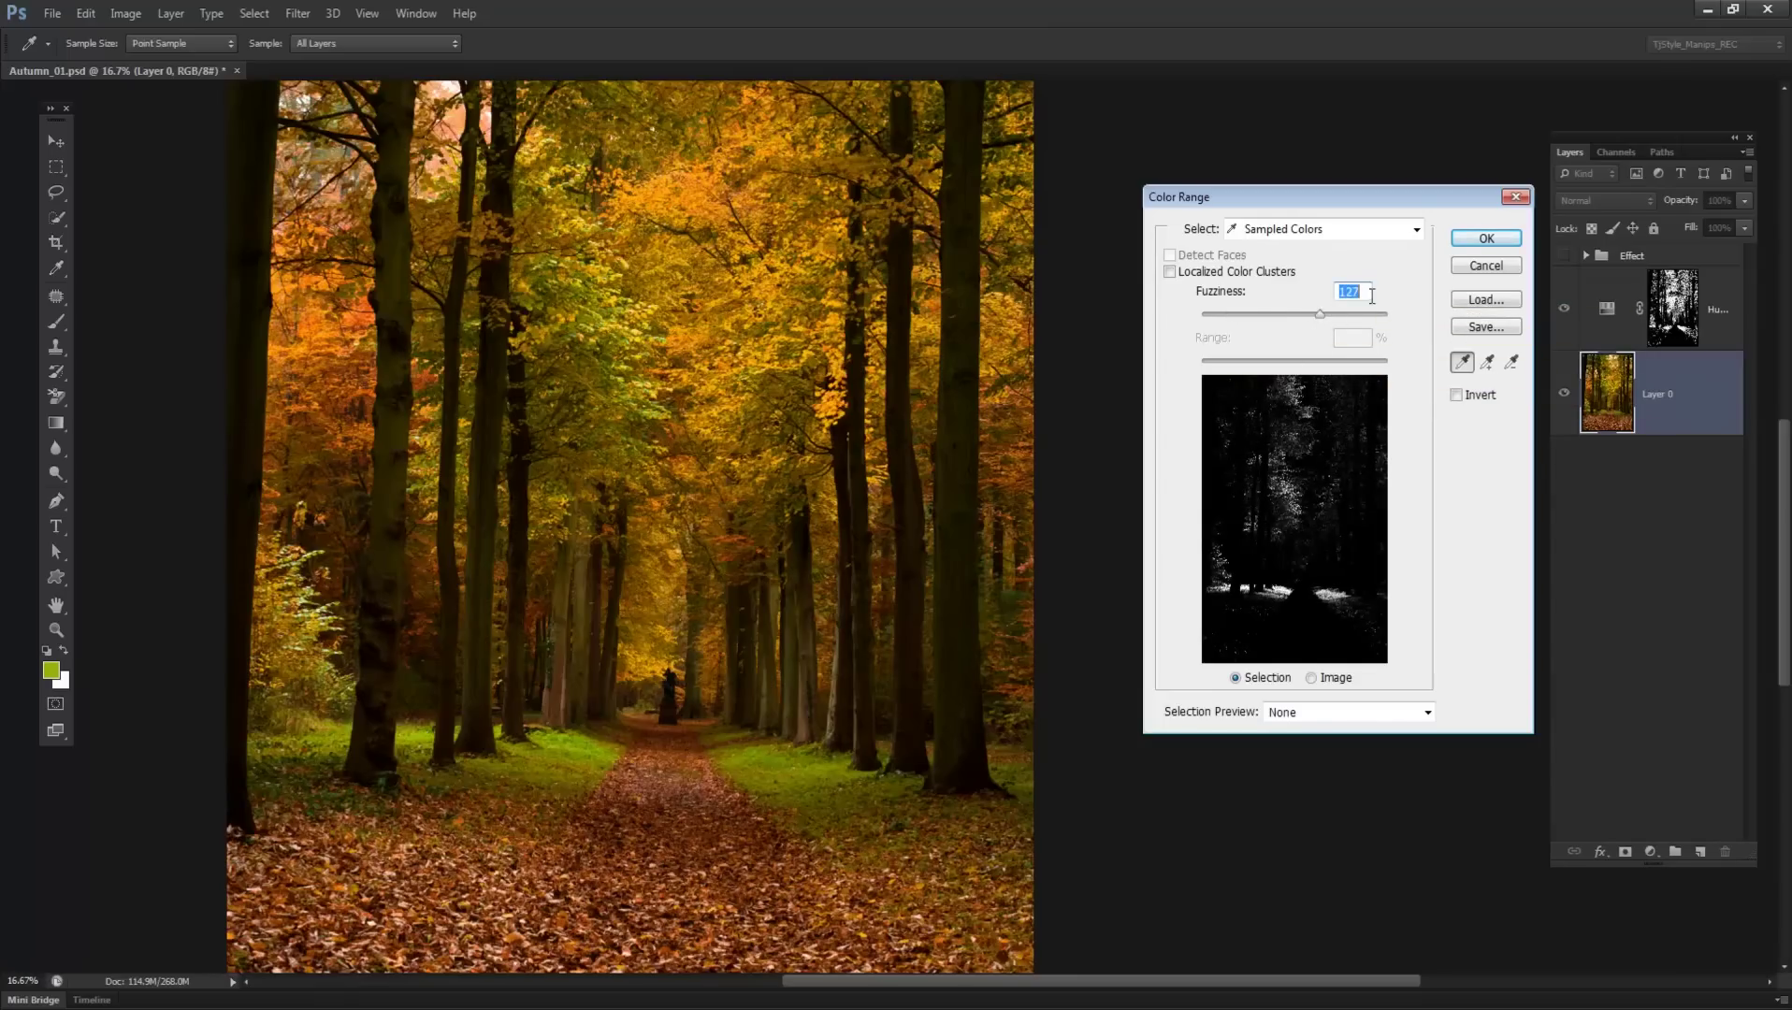
pyautogui.write('50')
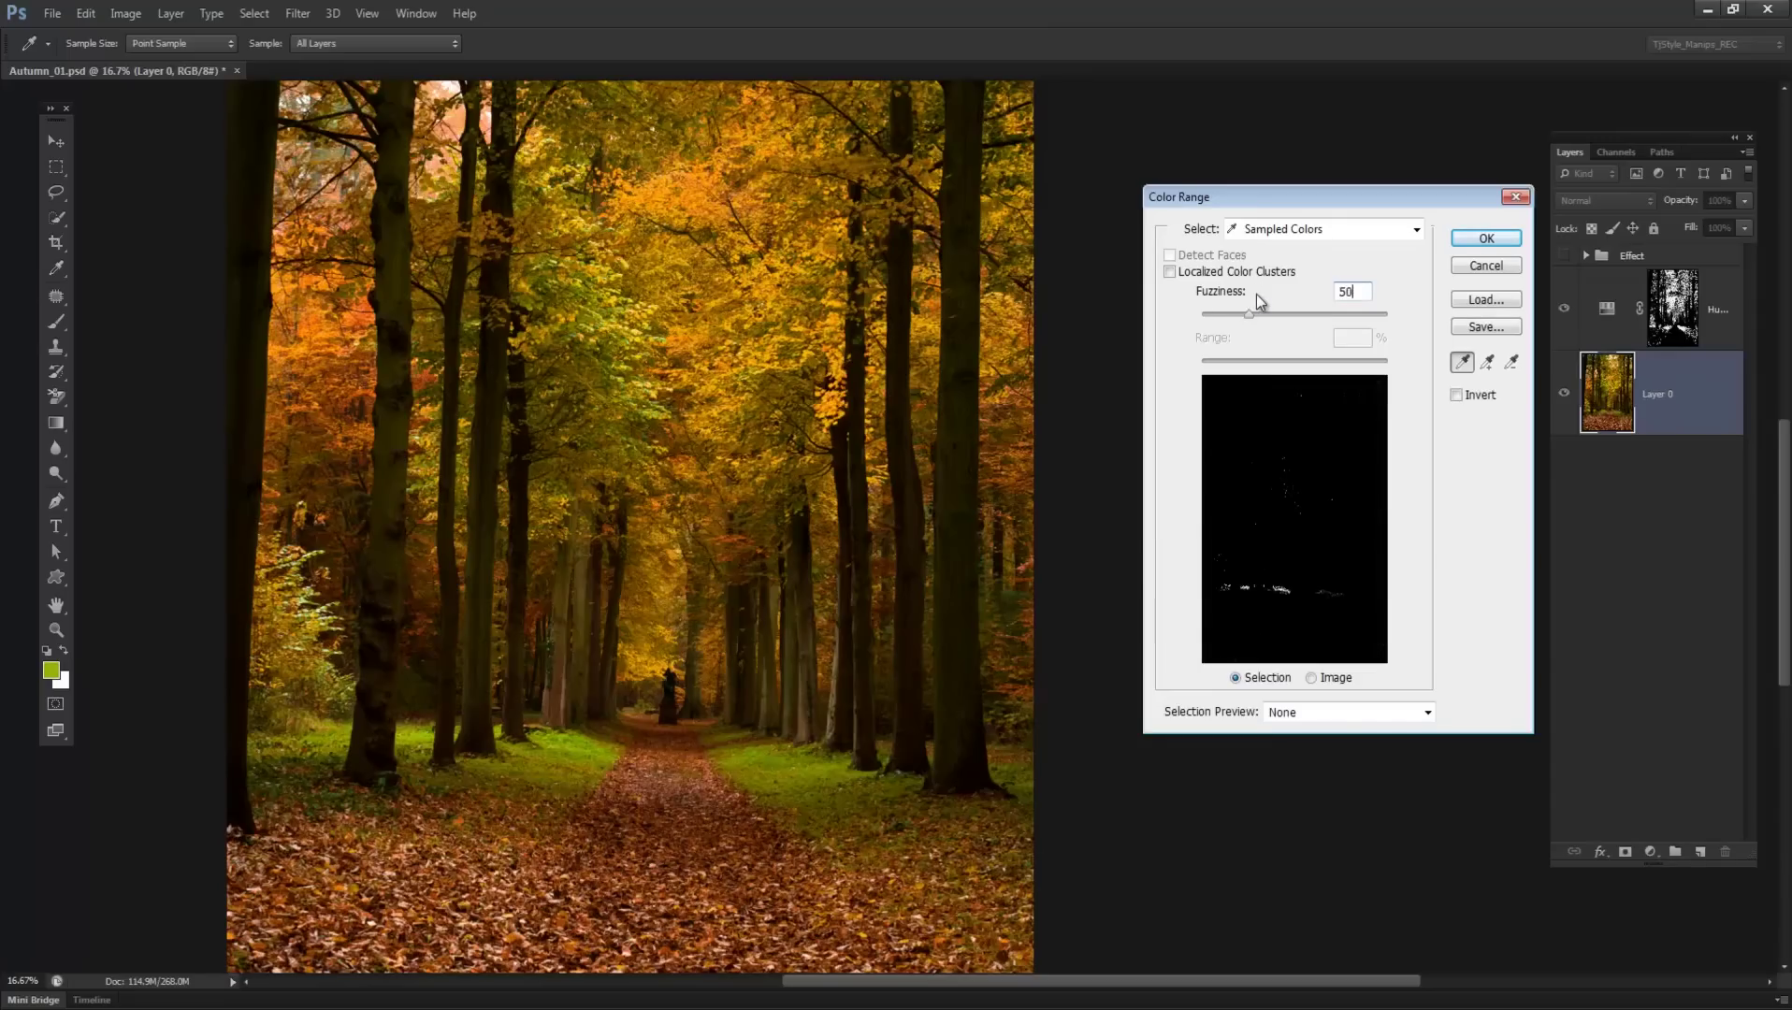
# - Add three more dark trunk samples and accept the tree-trunk selection
pyautogui.click(391, 475)
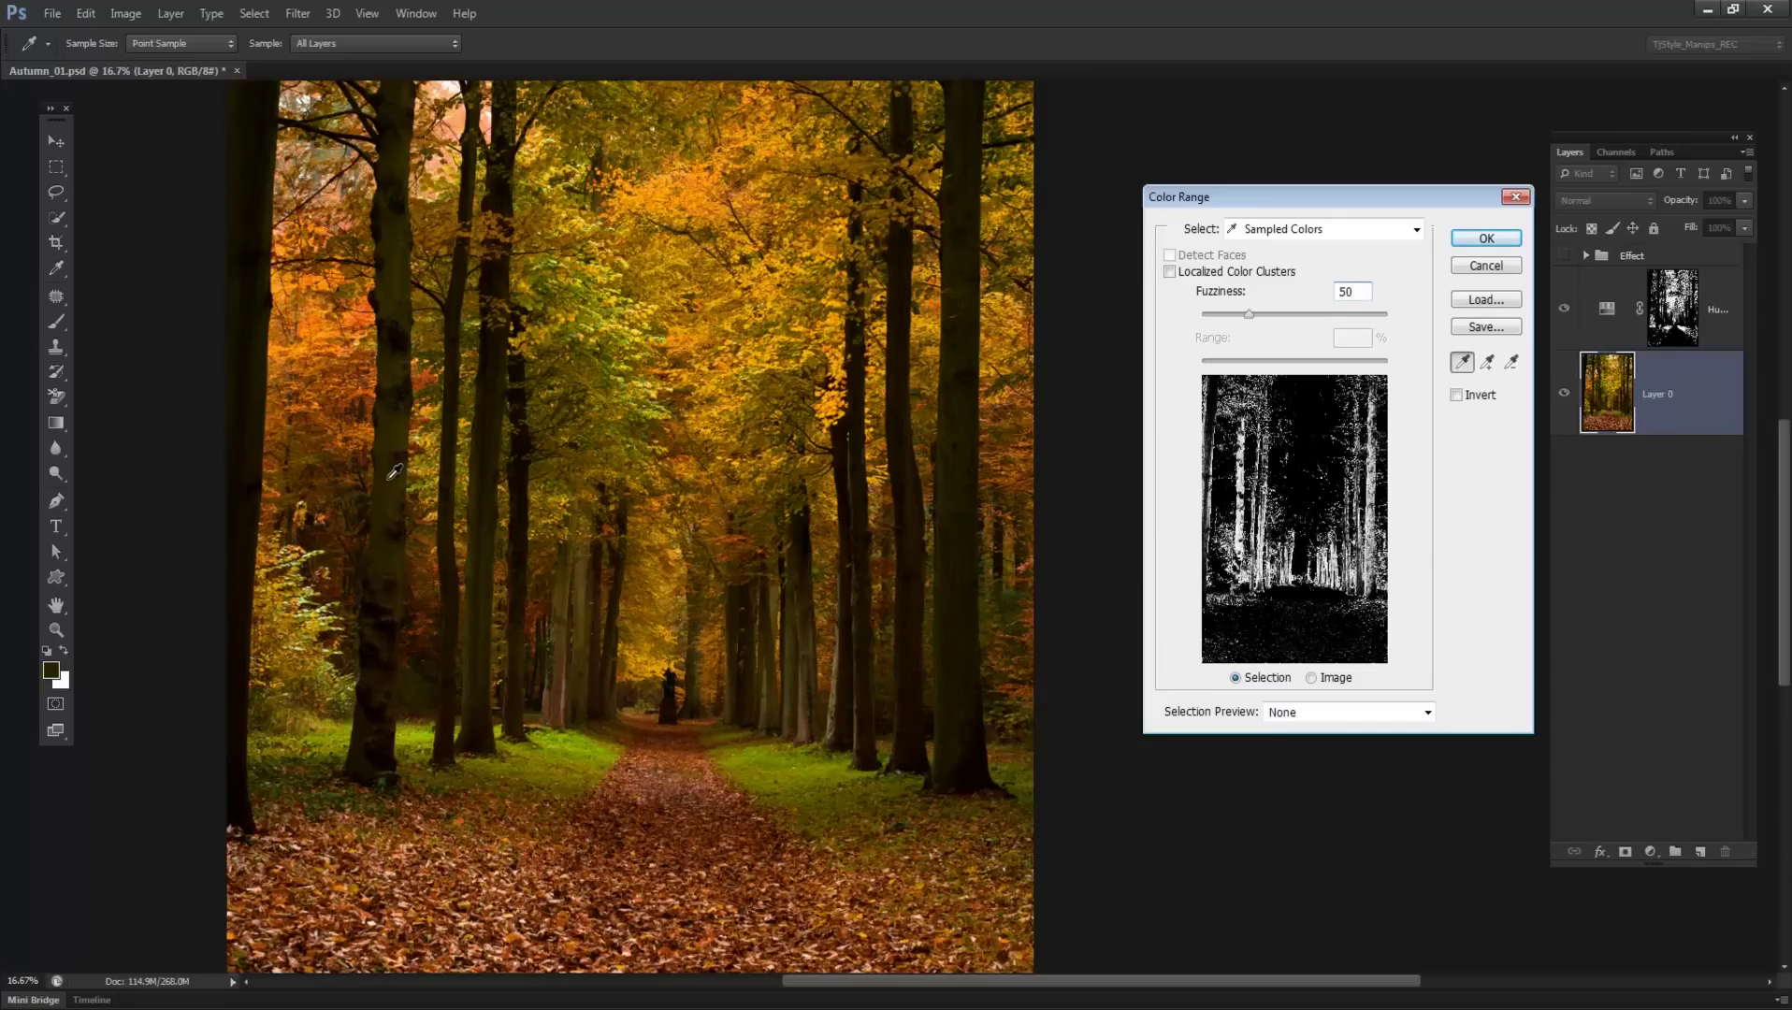
pyautogui.click(963, 477)
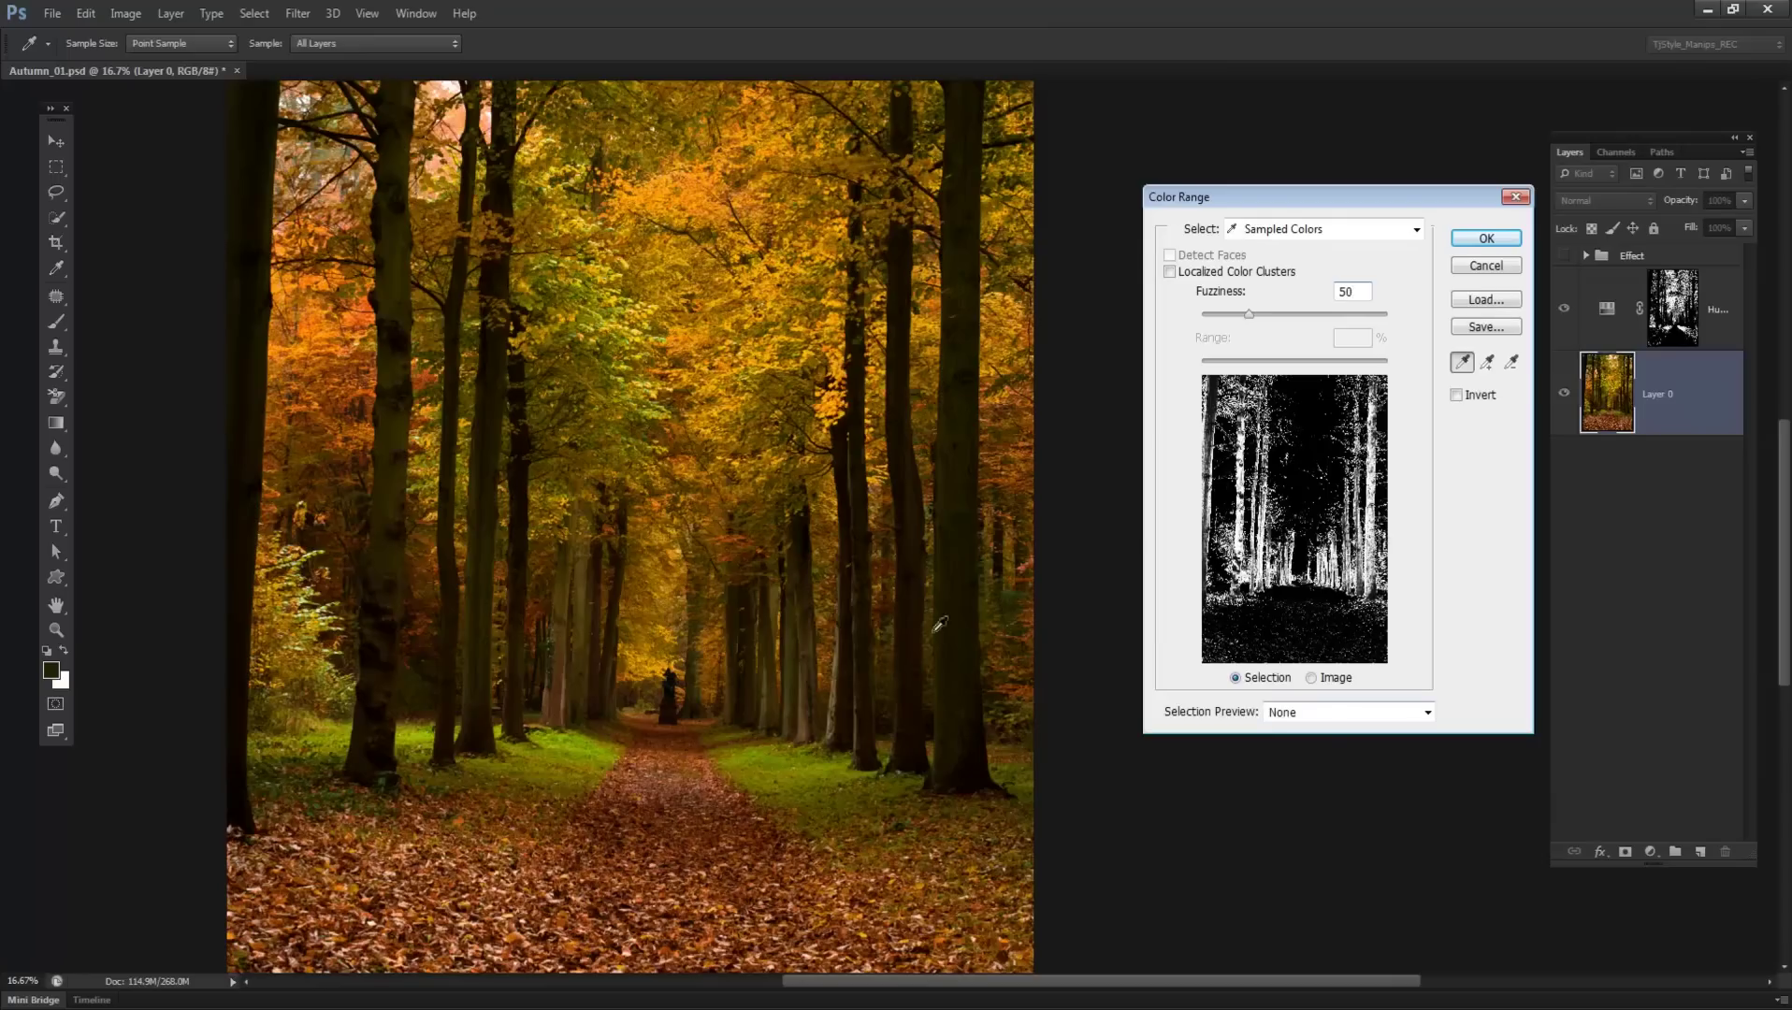
pyautogui.click(866, 533)
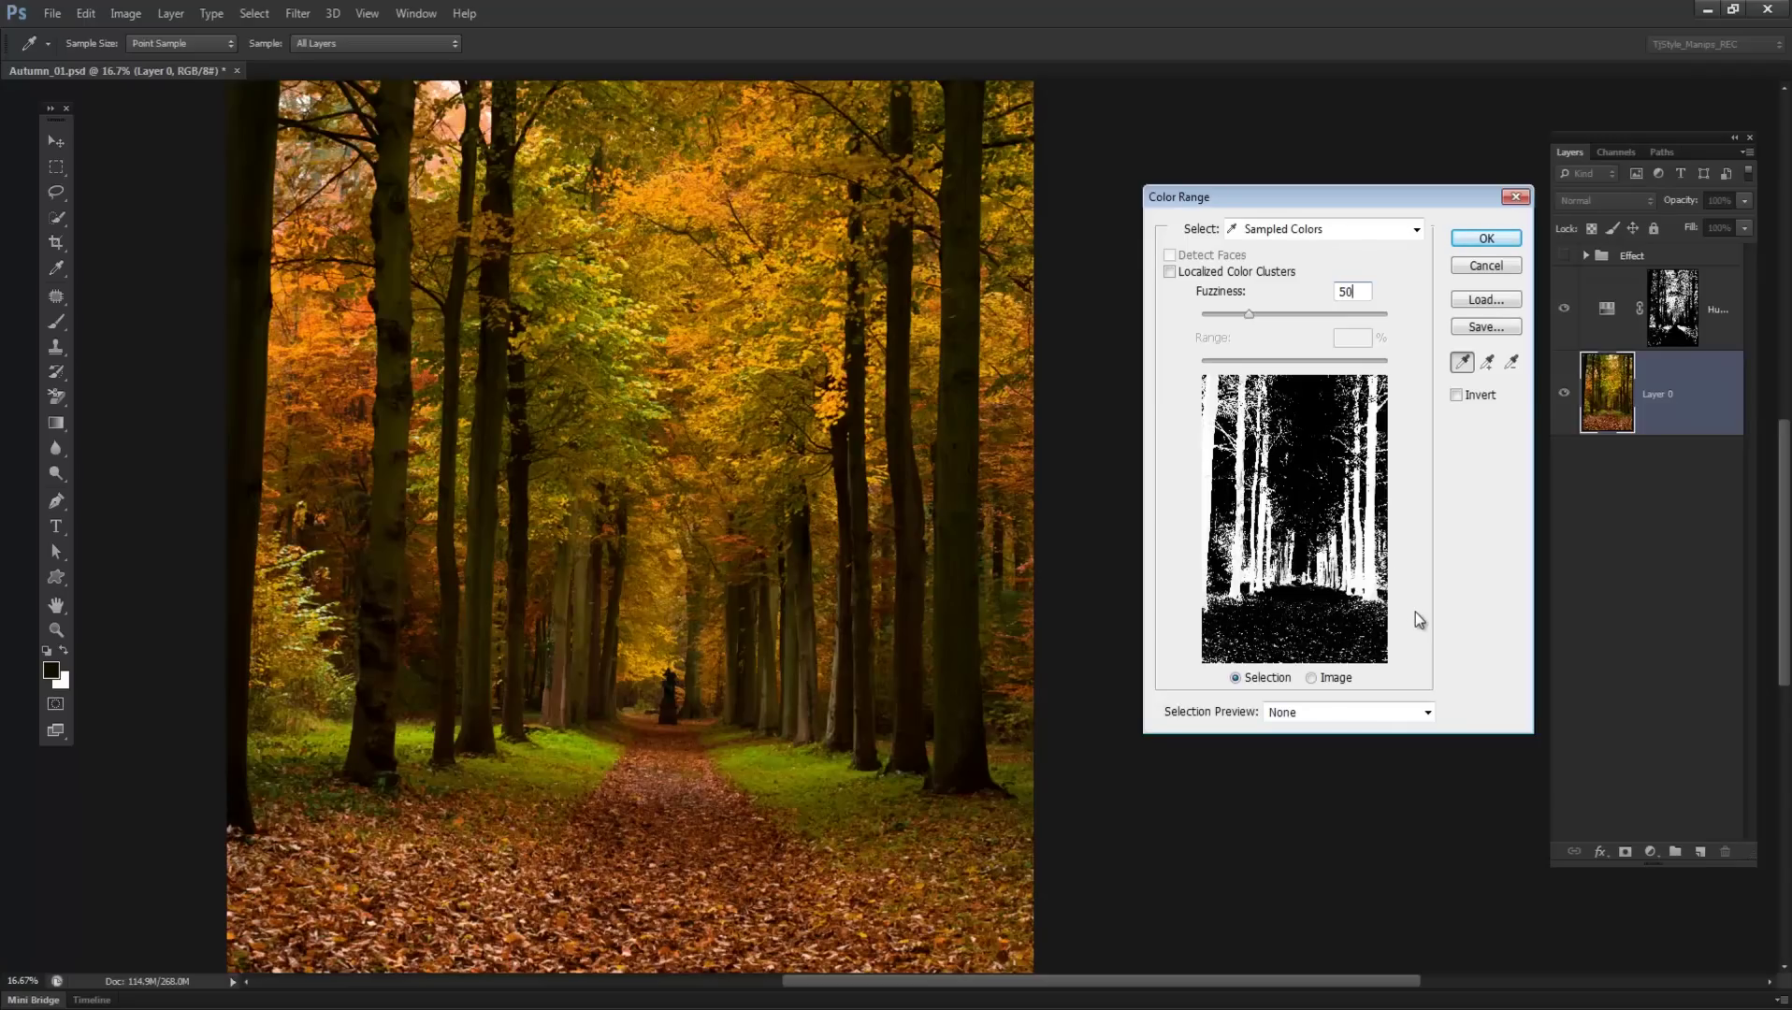
pyautogui.click(1487, 240)
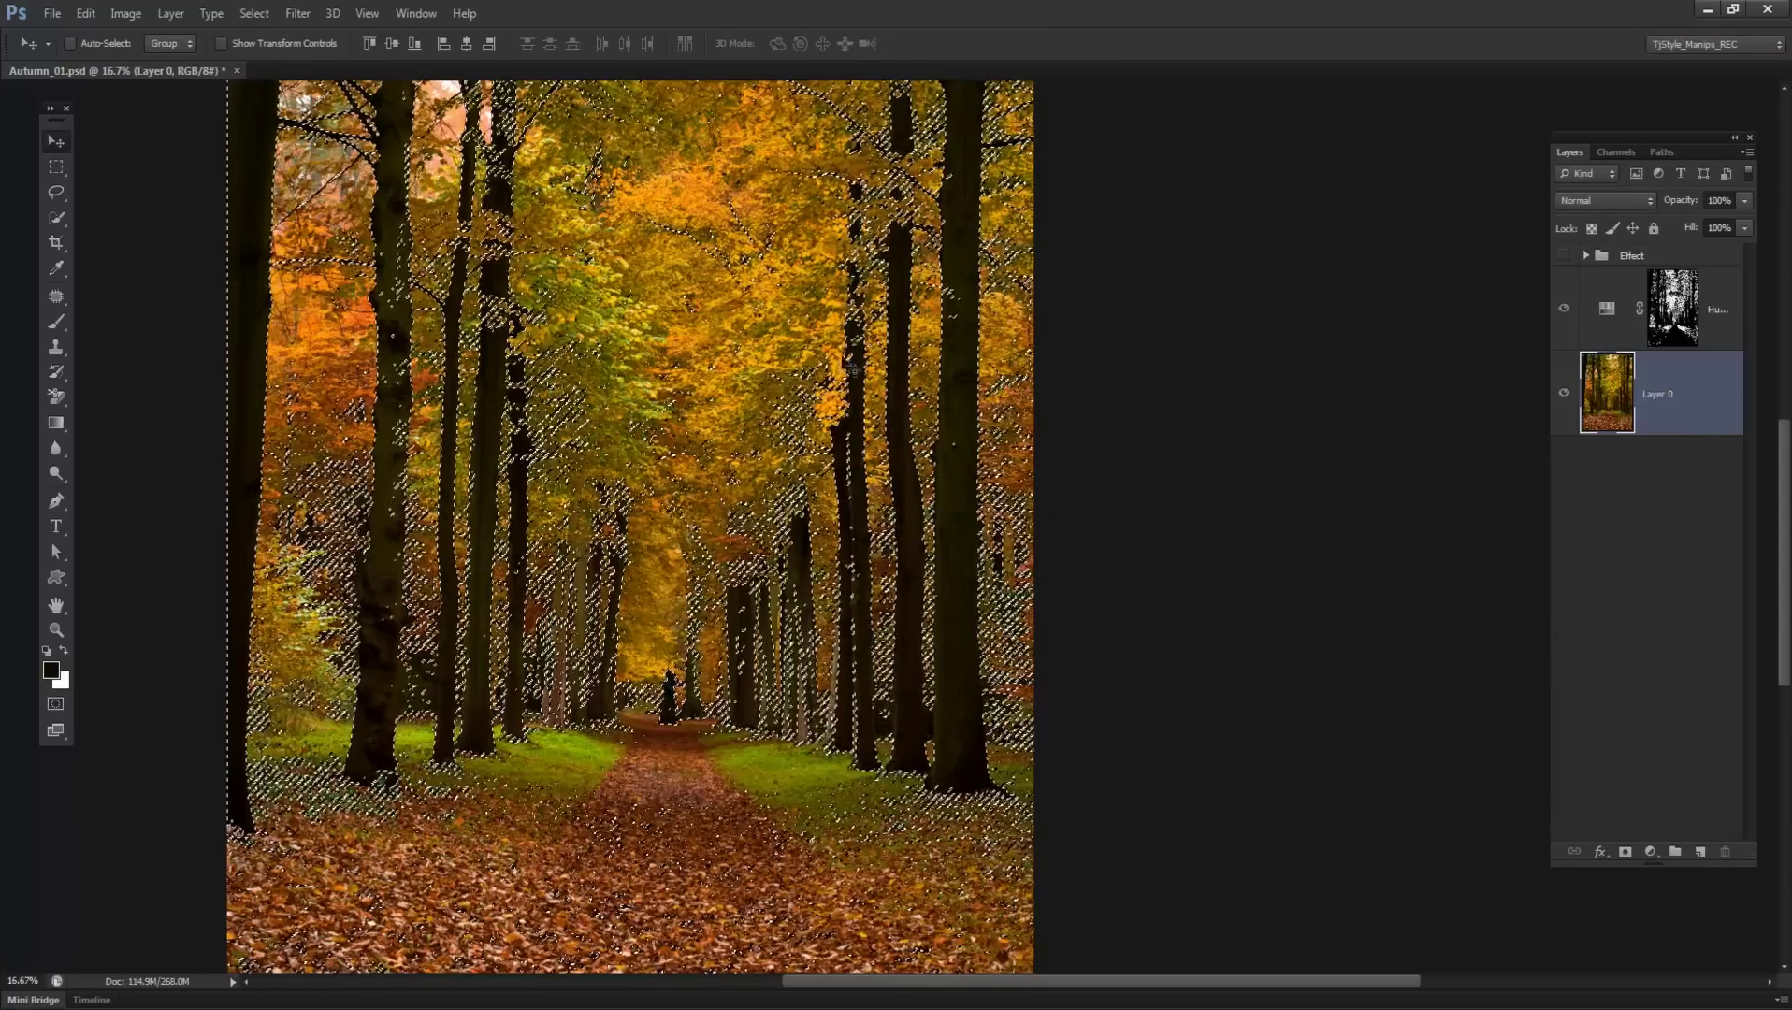
# - Add a Hue/Saturation 5 layer masked to the trunks and nudge its hue, saturation and lightness
pyautogui.hotkey('ctrl', '-')
pyautogui.moveTo(708, 429); pyautogui.dragTo(845, 489)
pyautogui.click(1649, 851)
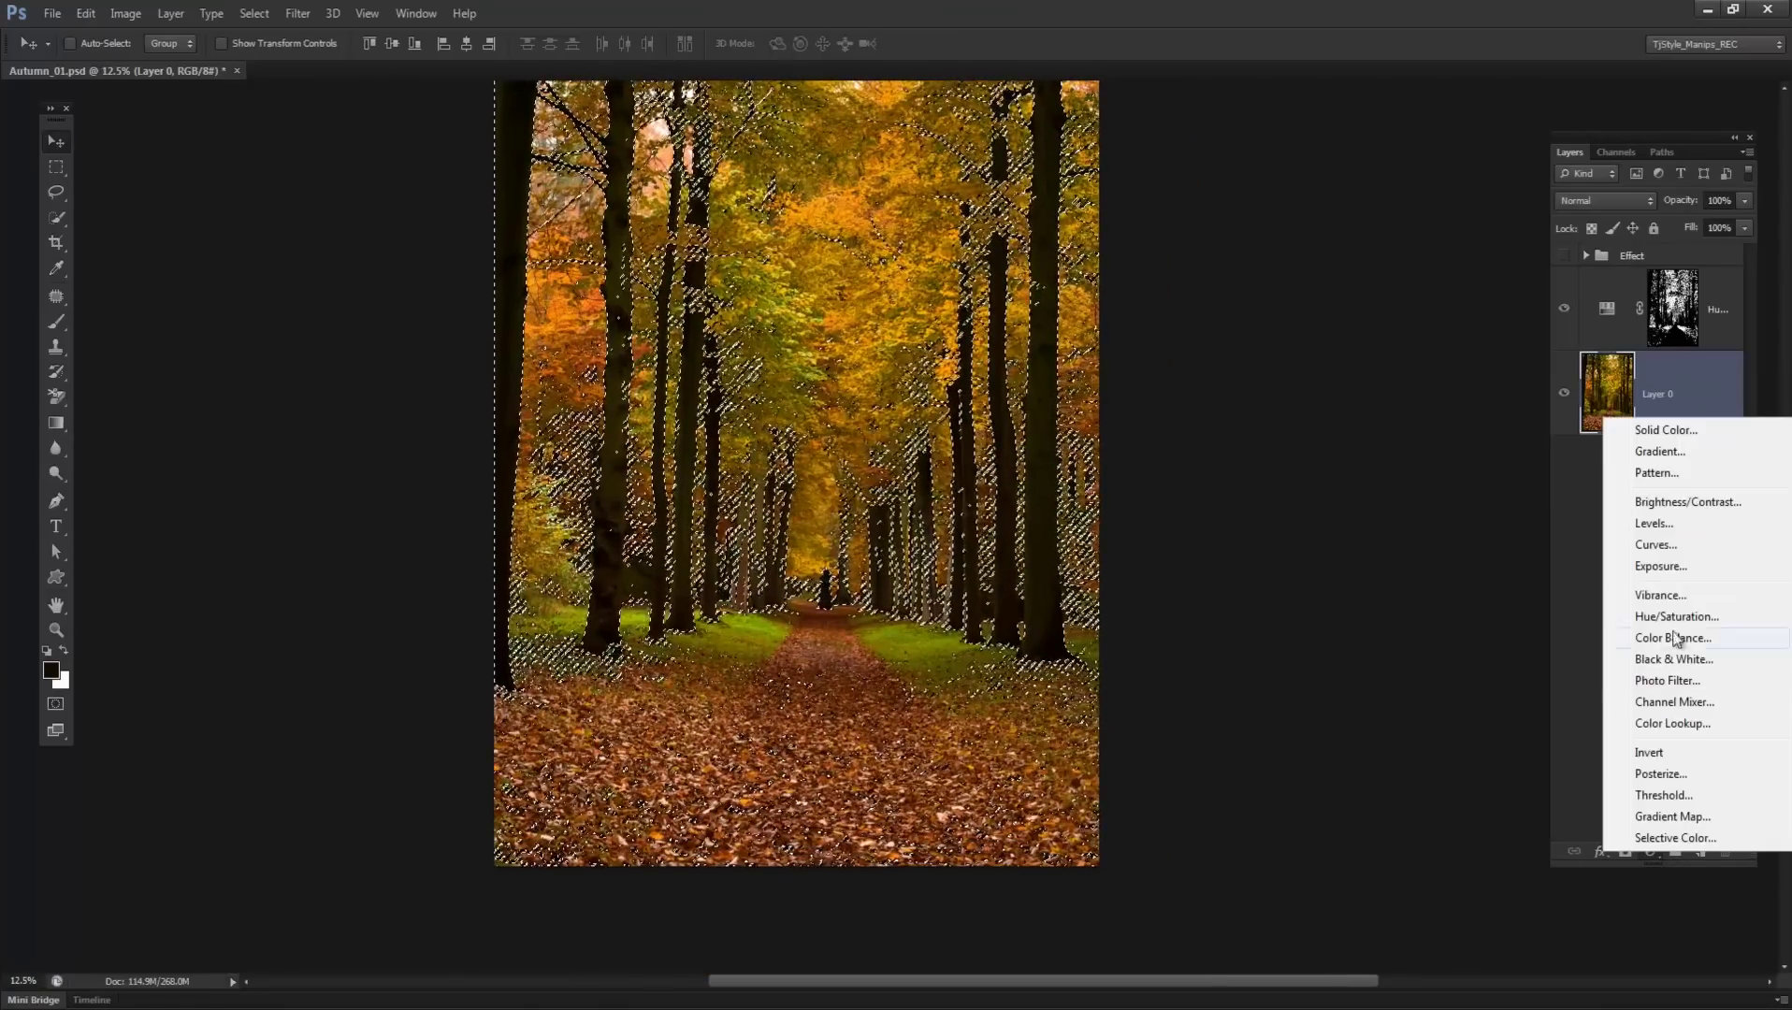
pyautogui.click(1670, 617)
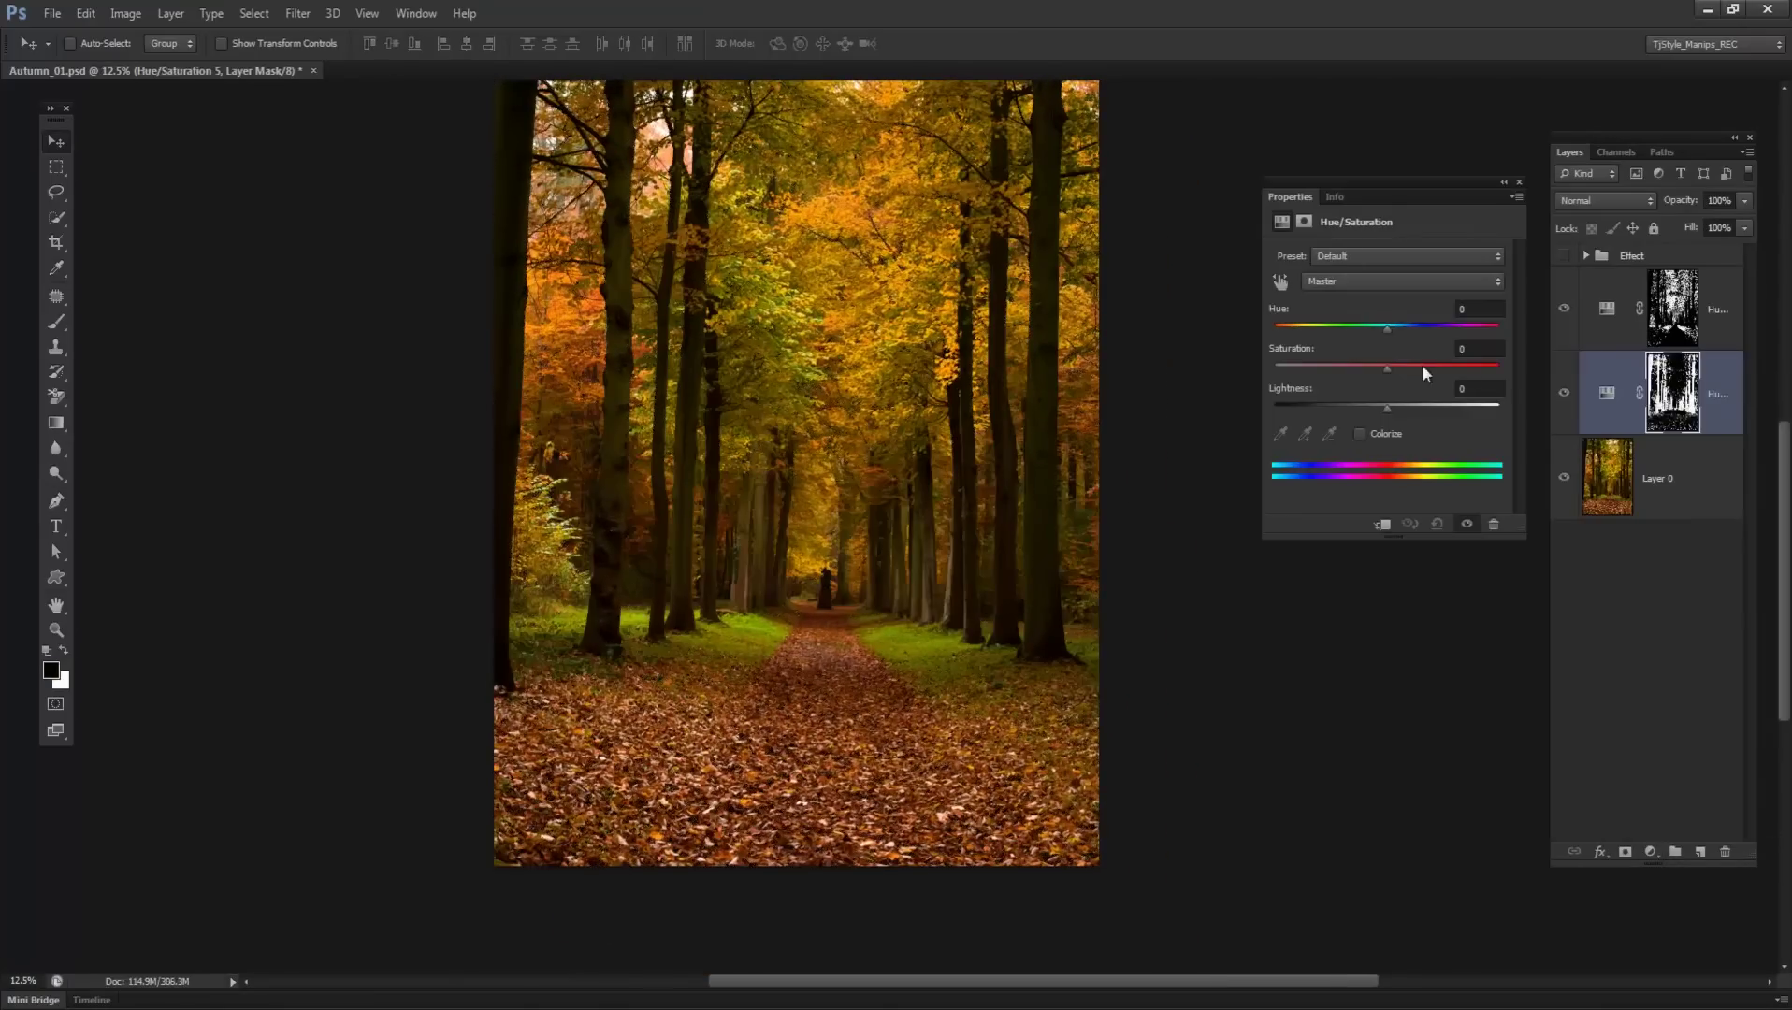
pyautogui.click(1496, 309)
pyautogui.scroll(-7, 1487, 309)
pyautogui.click(1488, 347)
pyautogui.scroll(2, 1488, 347)
pyautogui.click(1491, 388)
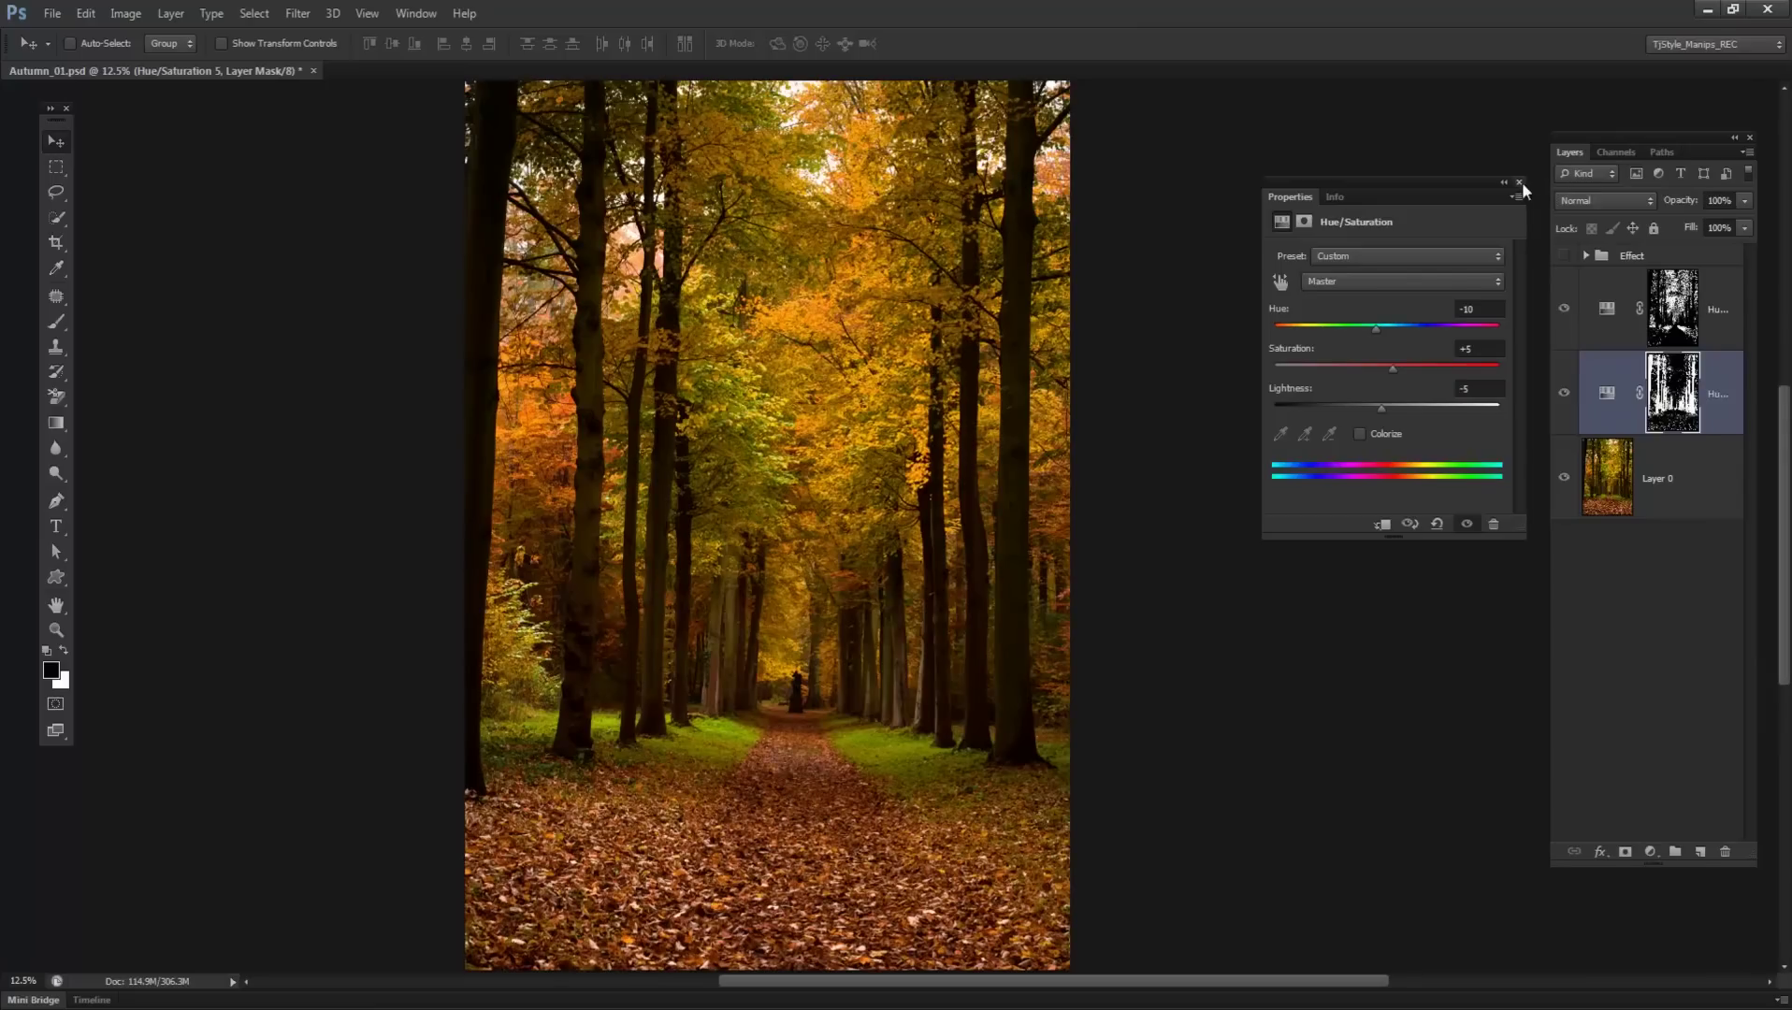
pyautogui.click(1520, 182)
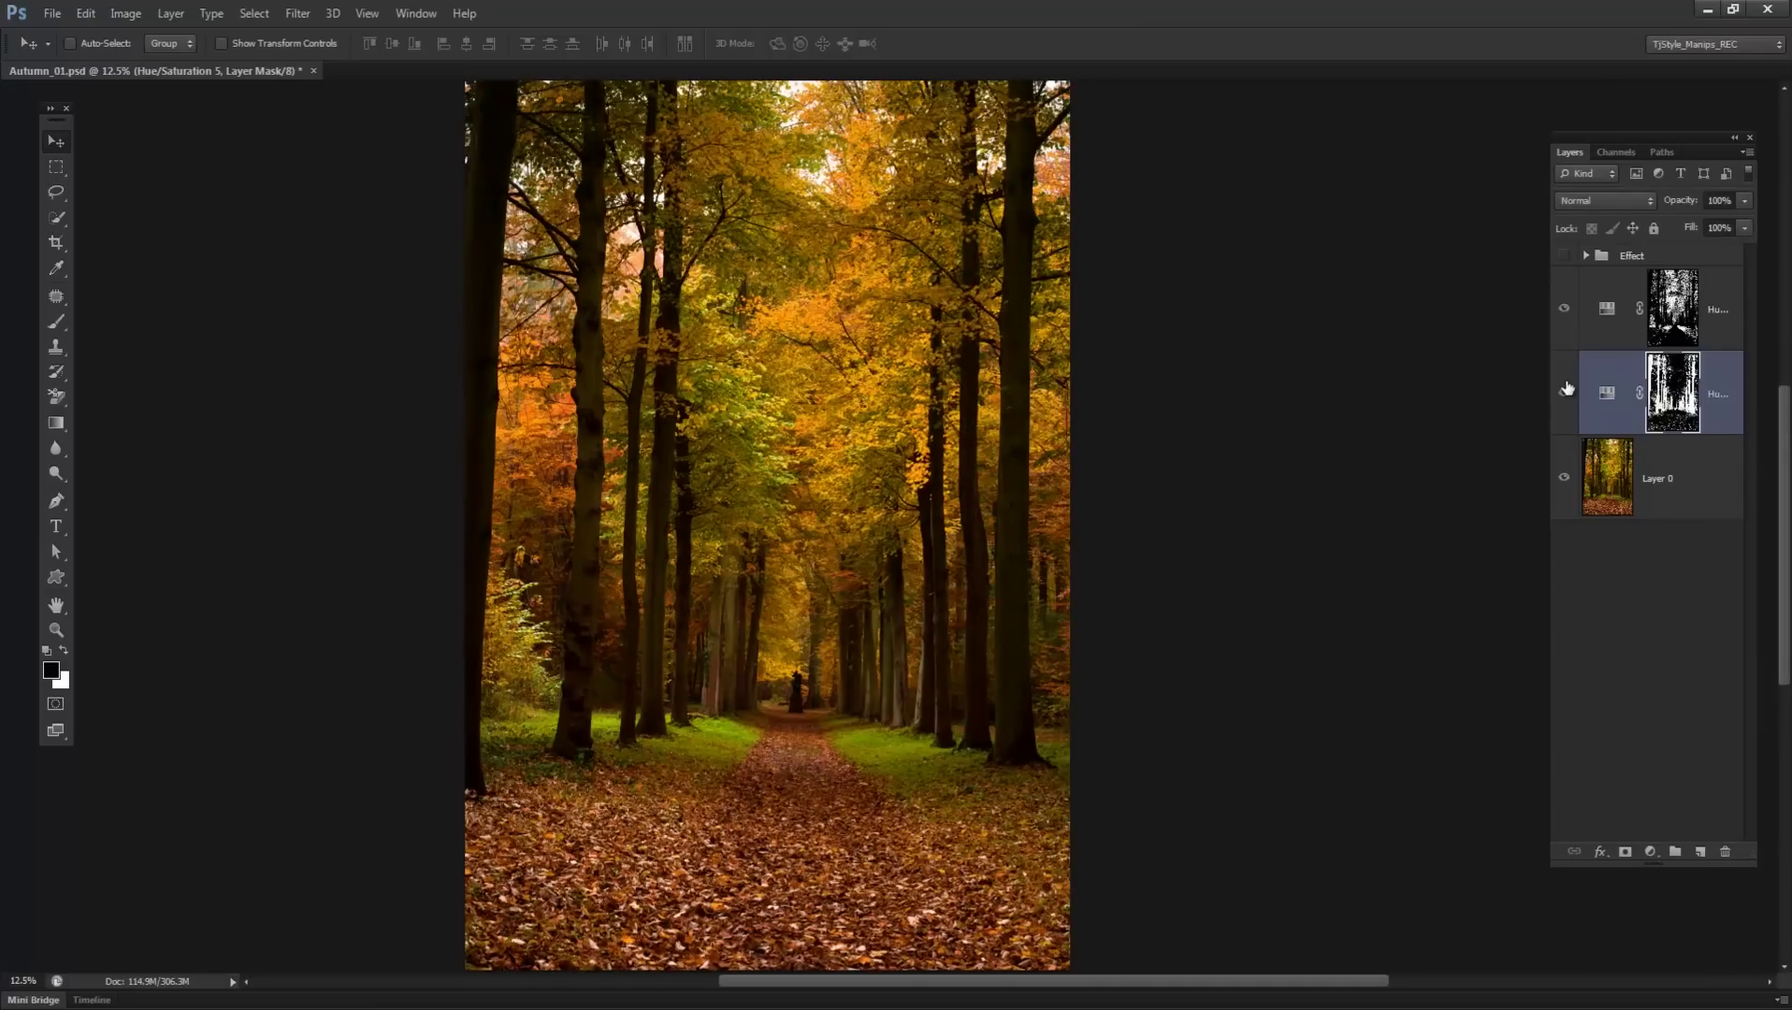
# - Toggle Hue/Saturation 5 off and on, widen the Layers panel, and select Layer 0
pyautogui.click(1567, 387)
pyautogui.click(1567, 387)
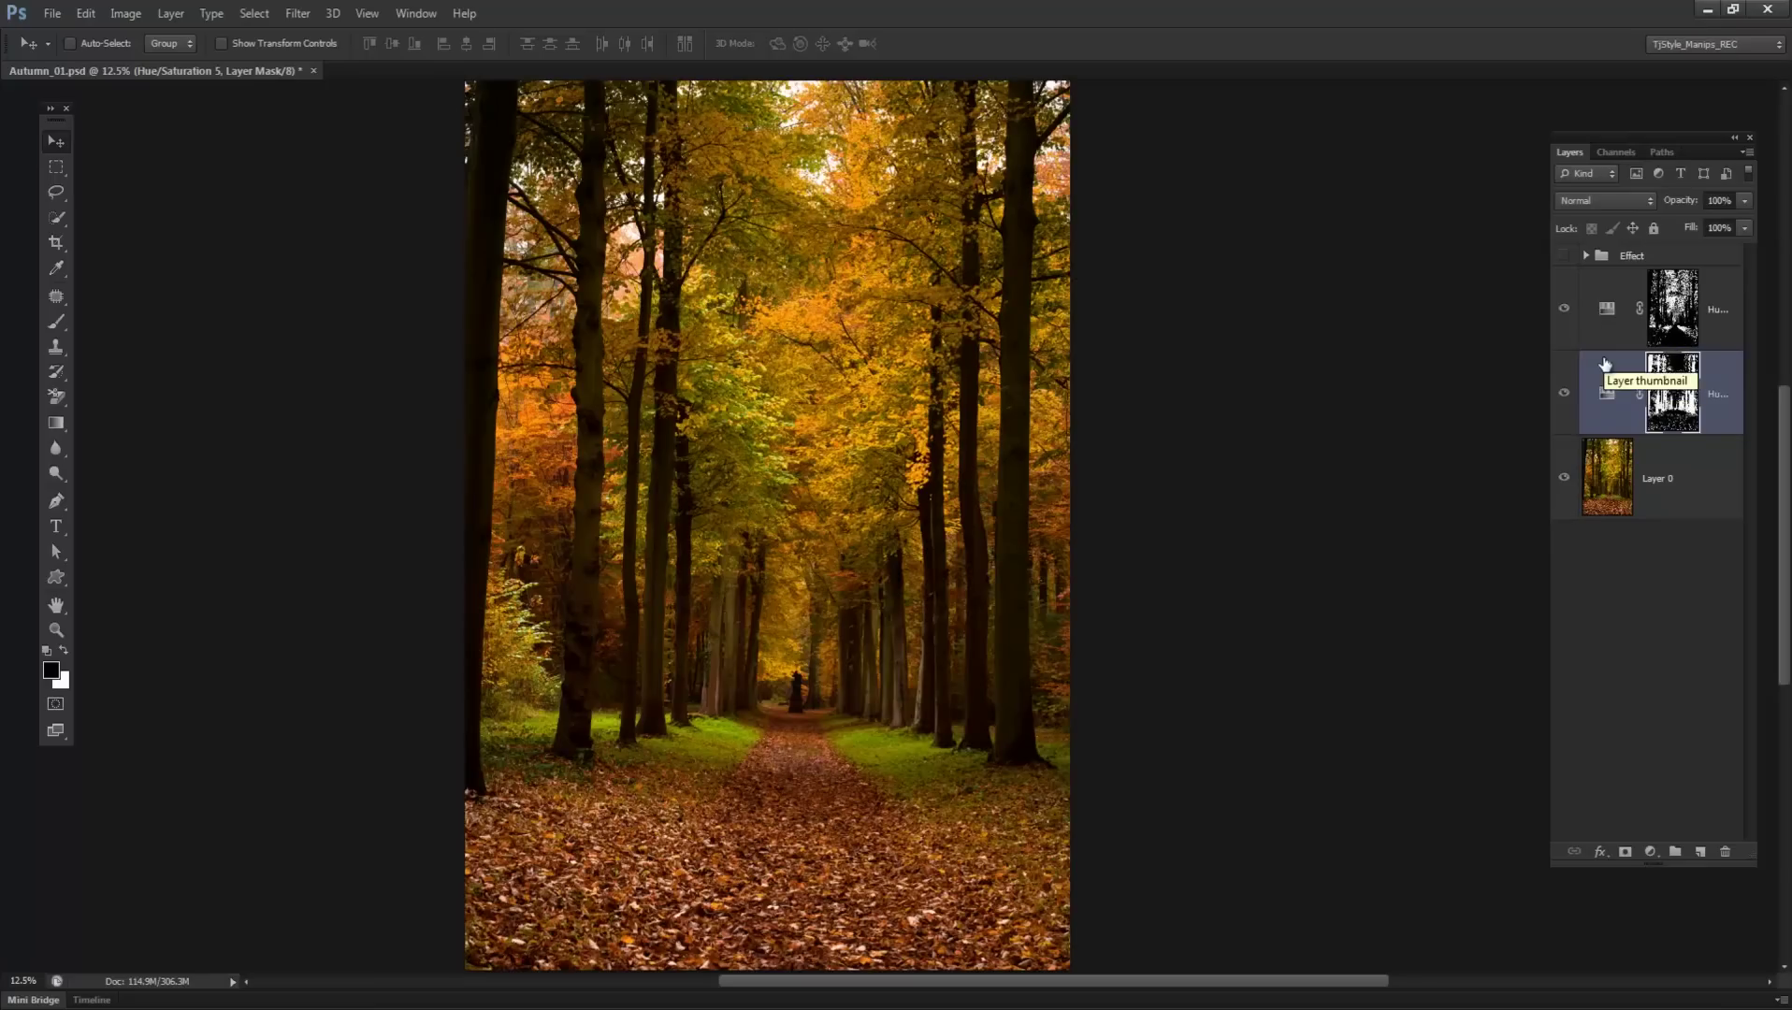
pyautogui.moveTo(1547, 402); pyautogui.dragTo(1486, 400)
pyautogui.click(1589, 477)
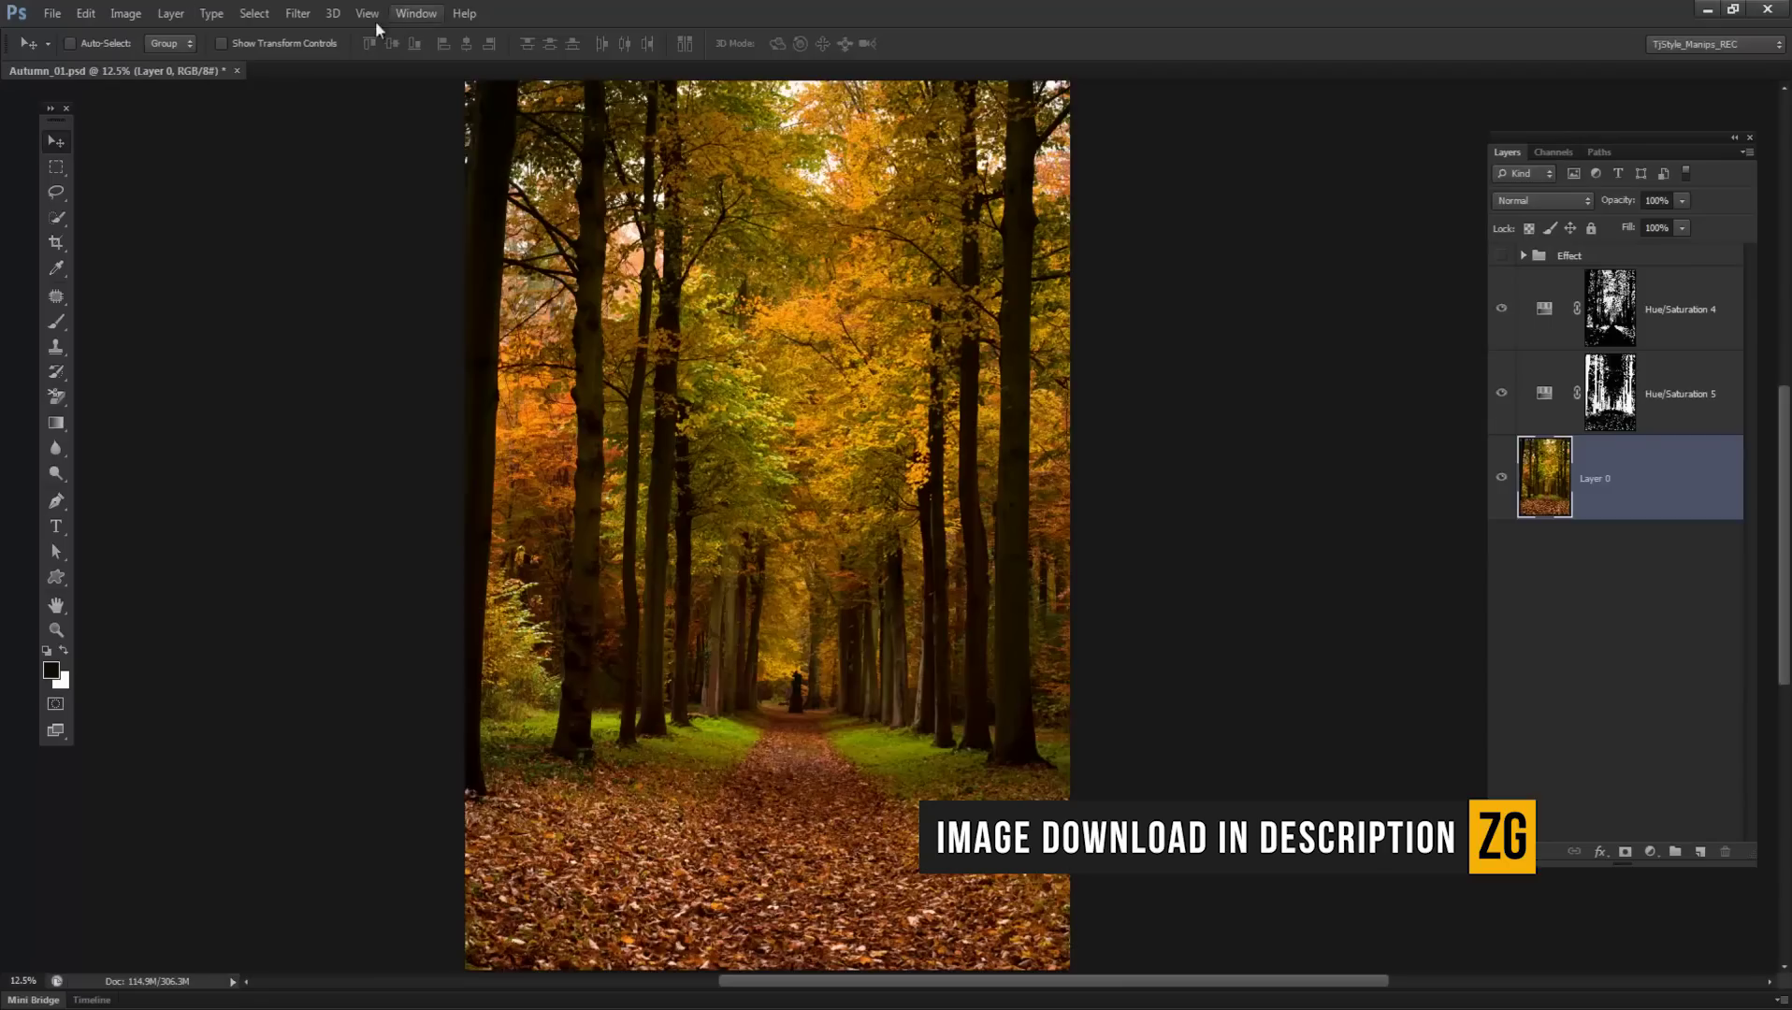
# - Open Color Range and zoom the photo to 25%, framing the treetops
pyautogui.click(253, 13)
pyautogui.click(285, 180)
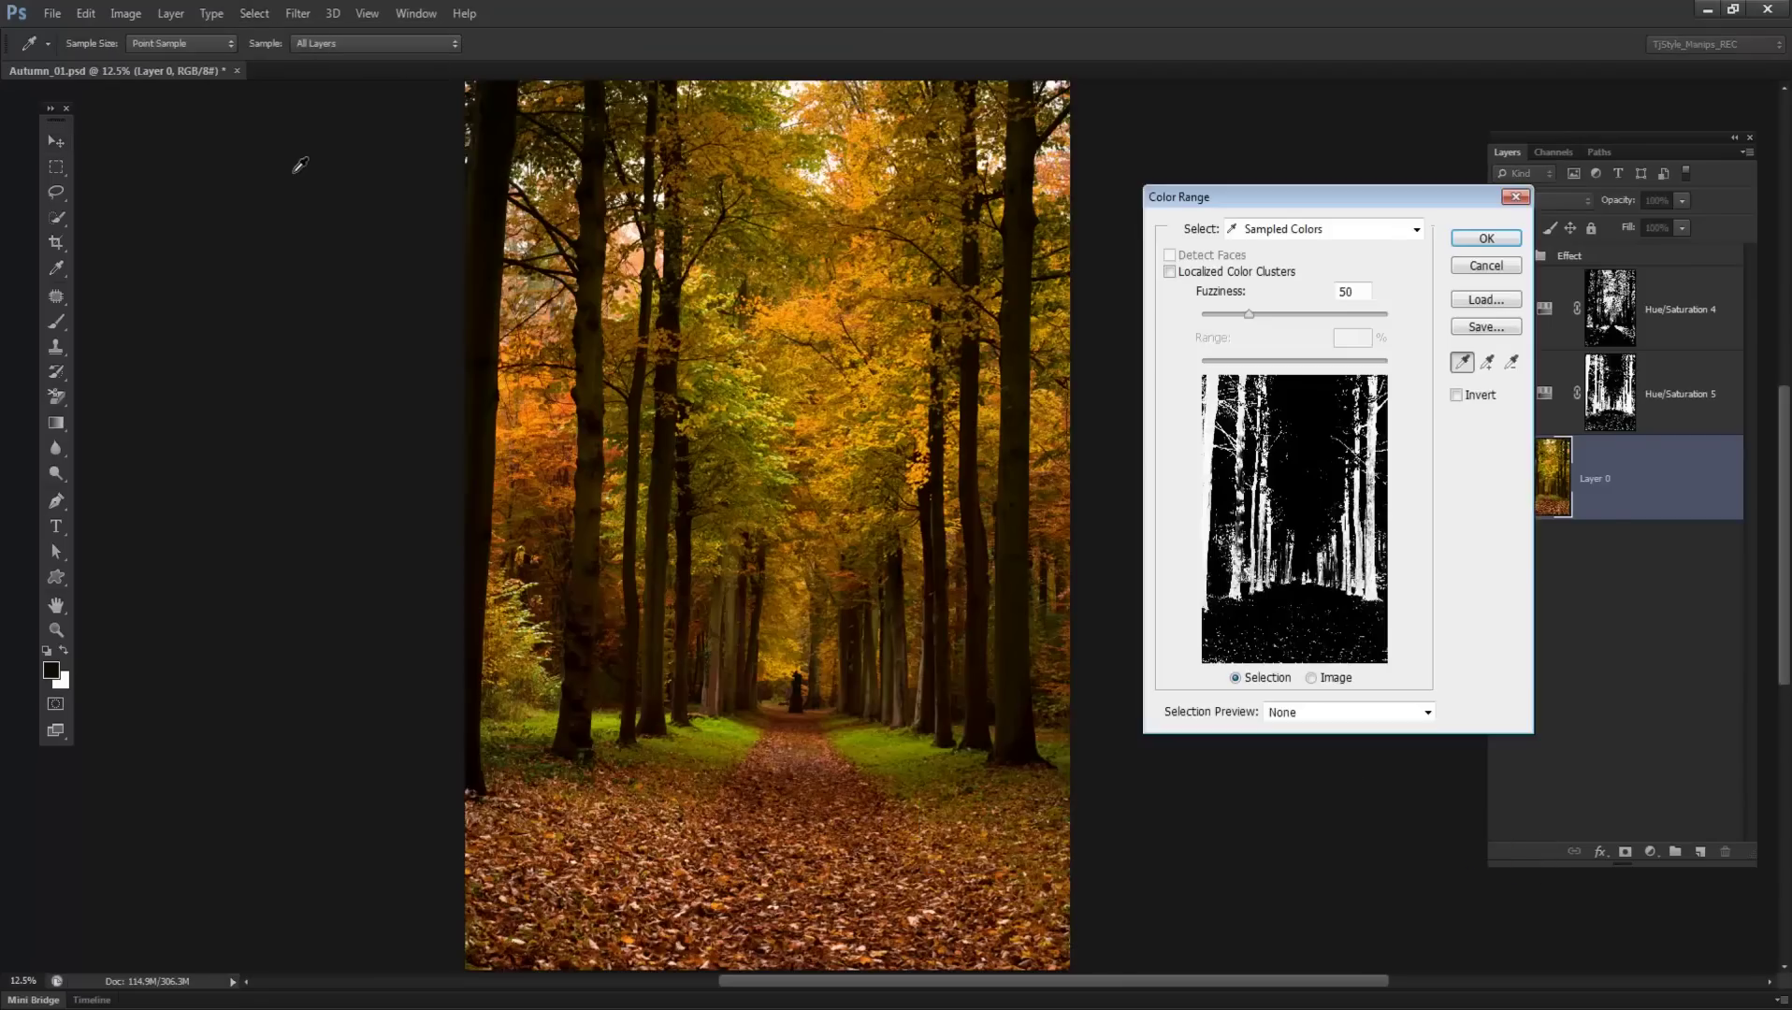
pyautogui.hotkey('ctrl', '+')
pyautogui.hotkey('ctrl', '+')
pyautogui.hotkey('ctrl', '+')
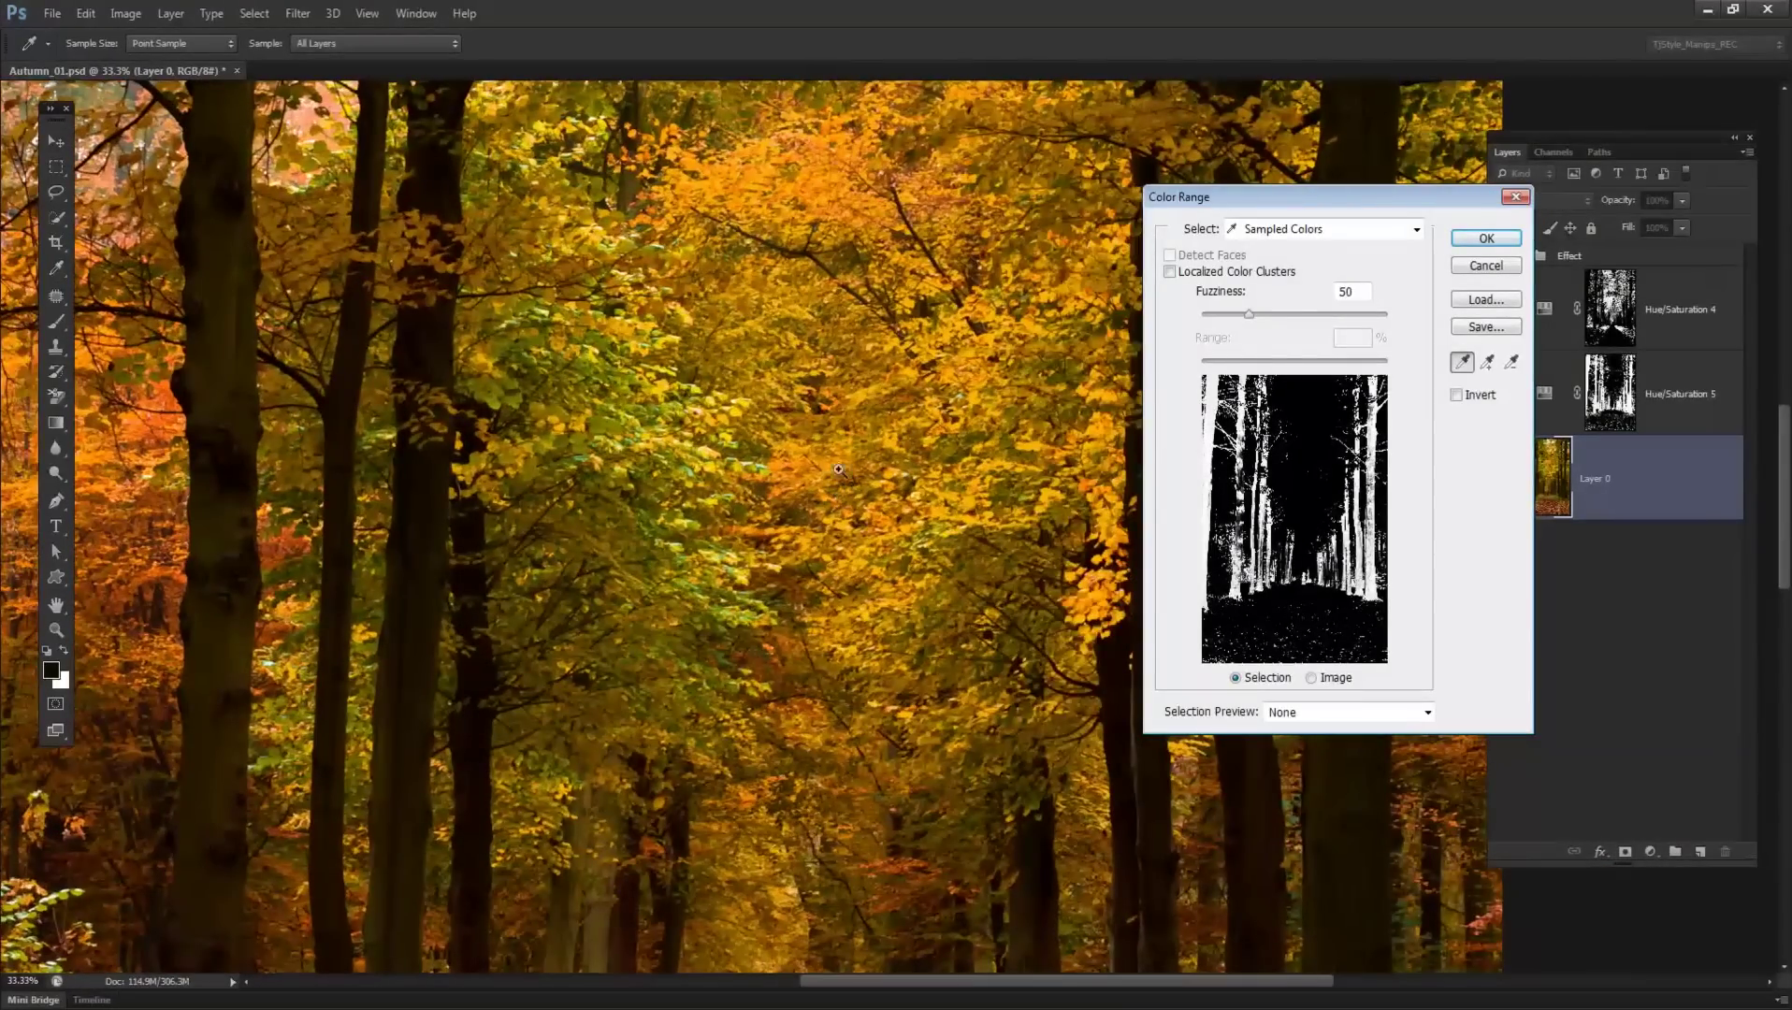
pyautogui.scroll(-2, 748, 427)
pyautogui.scroll(-1, 748, 427)
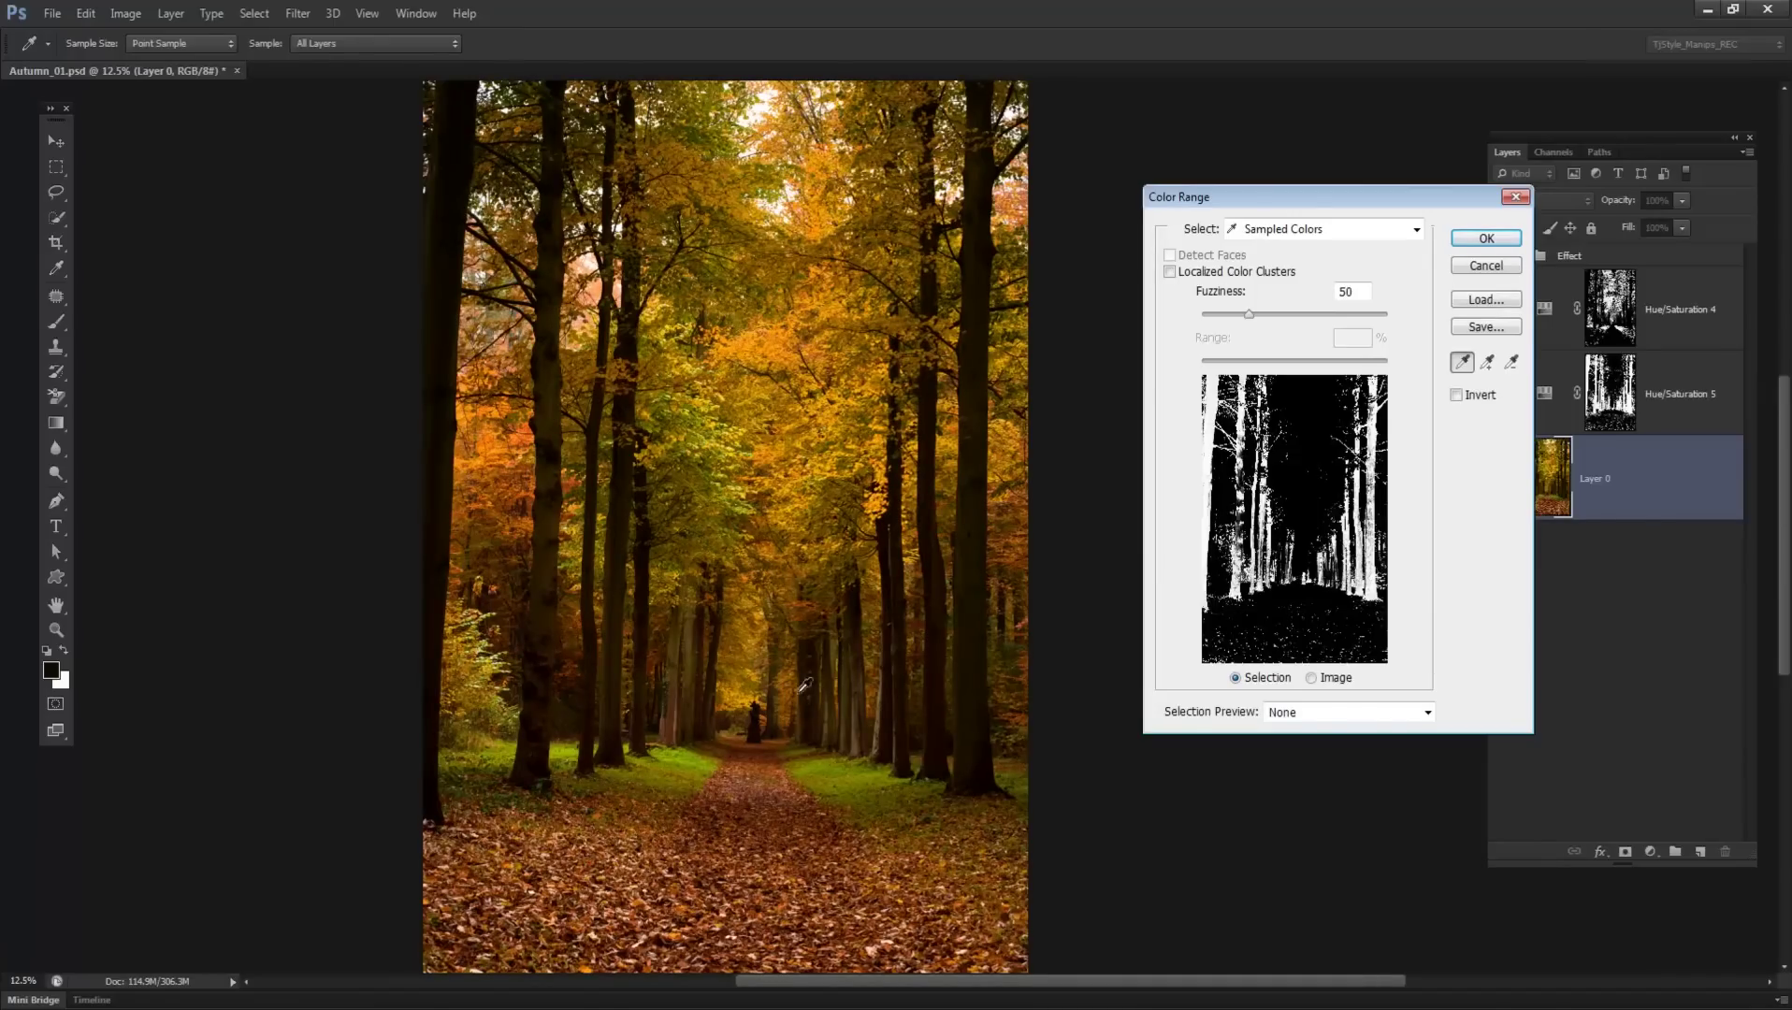
pyautogui.keyDown('ctrl'); pyautogui.click(796, 560); pyautogui.keyUp('ctrl')
pyautogui.moveTo(701, 461); pyautogui.dragTo(666, 537)
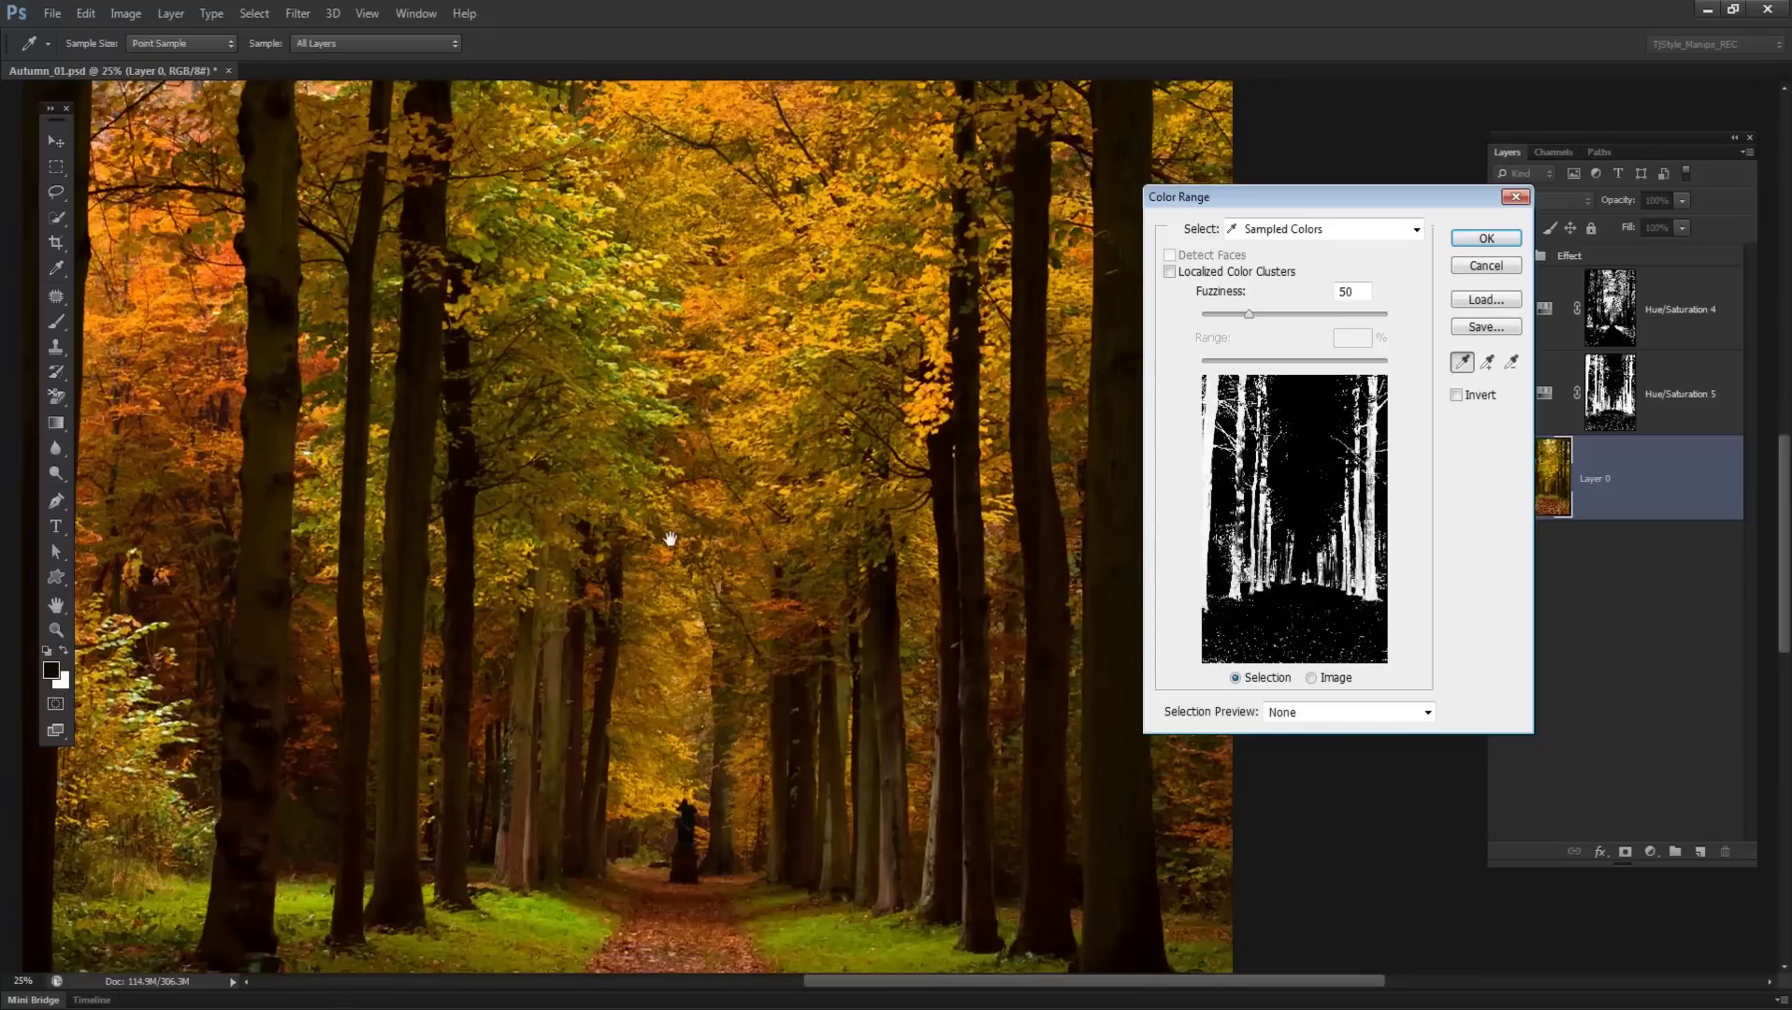
# - Sample bright yellow and olive leaf colours, confirm the selection, and zoom back out
pyautogui.click(666, 409)
pyautogui.scroll(-20, 1366, 292)
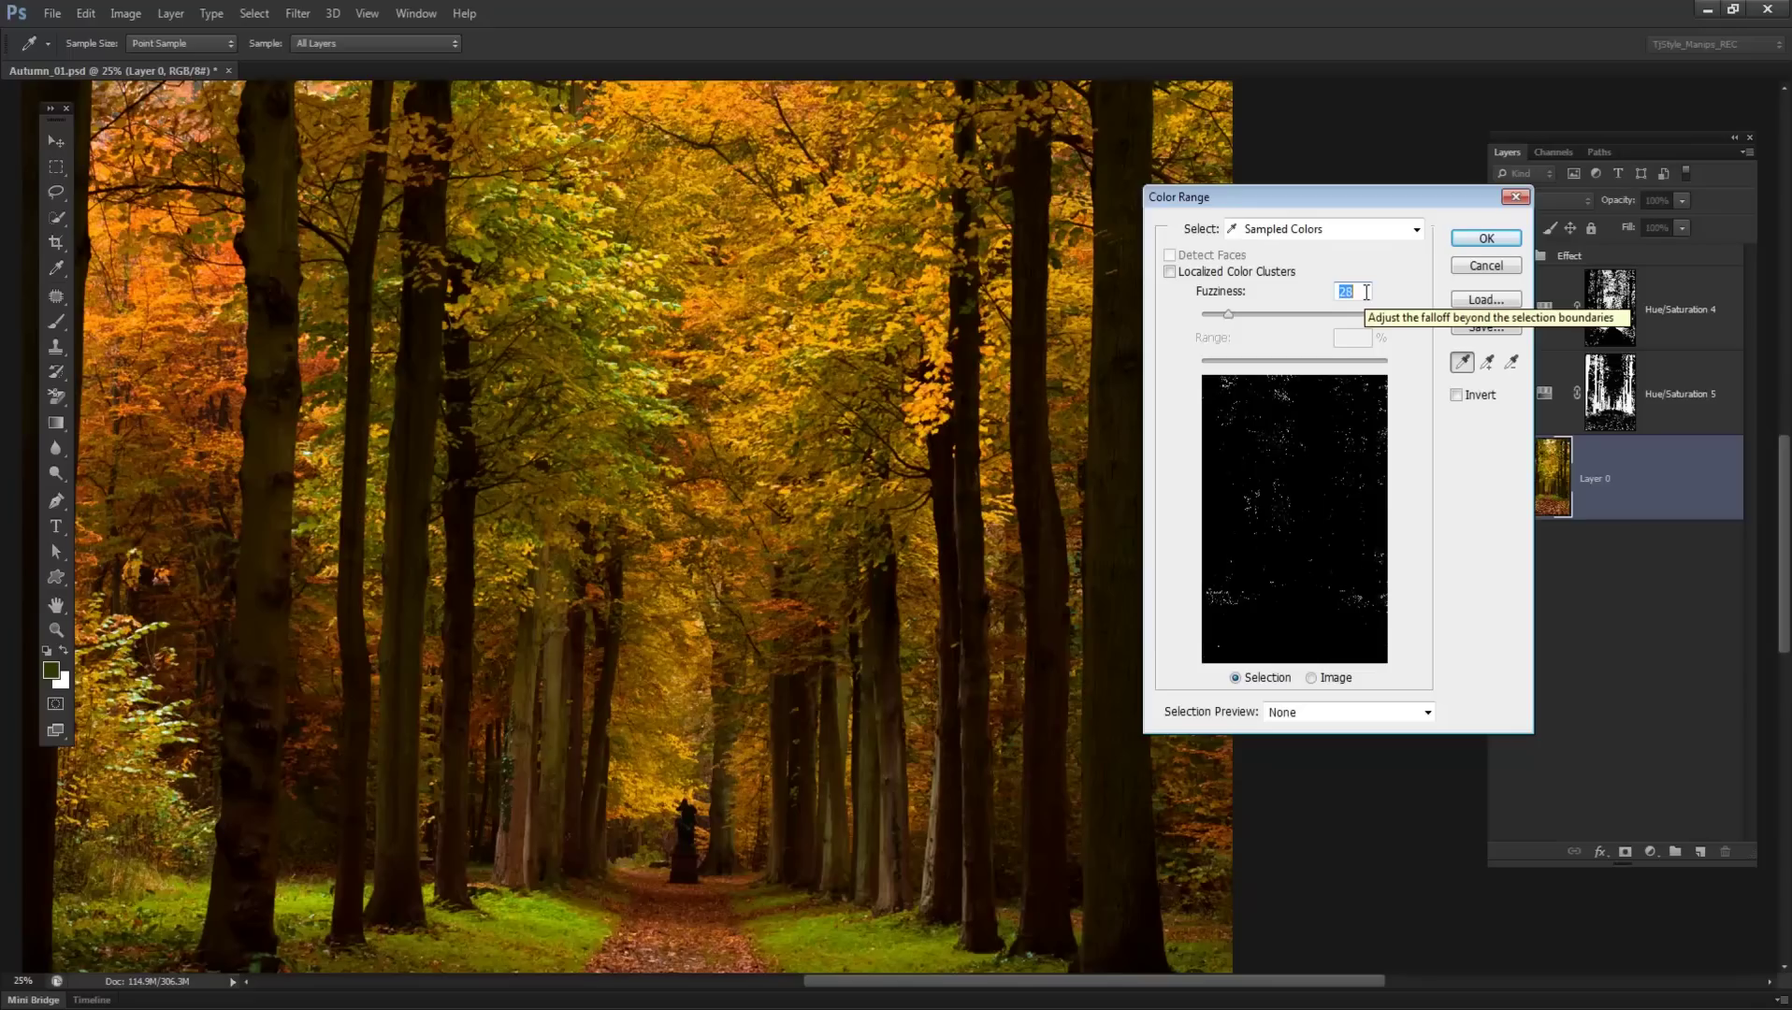
pyautogui.click(591, 290)
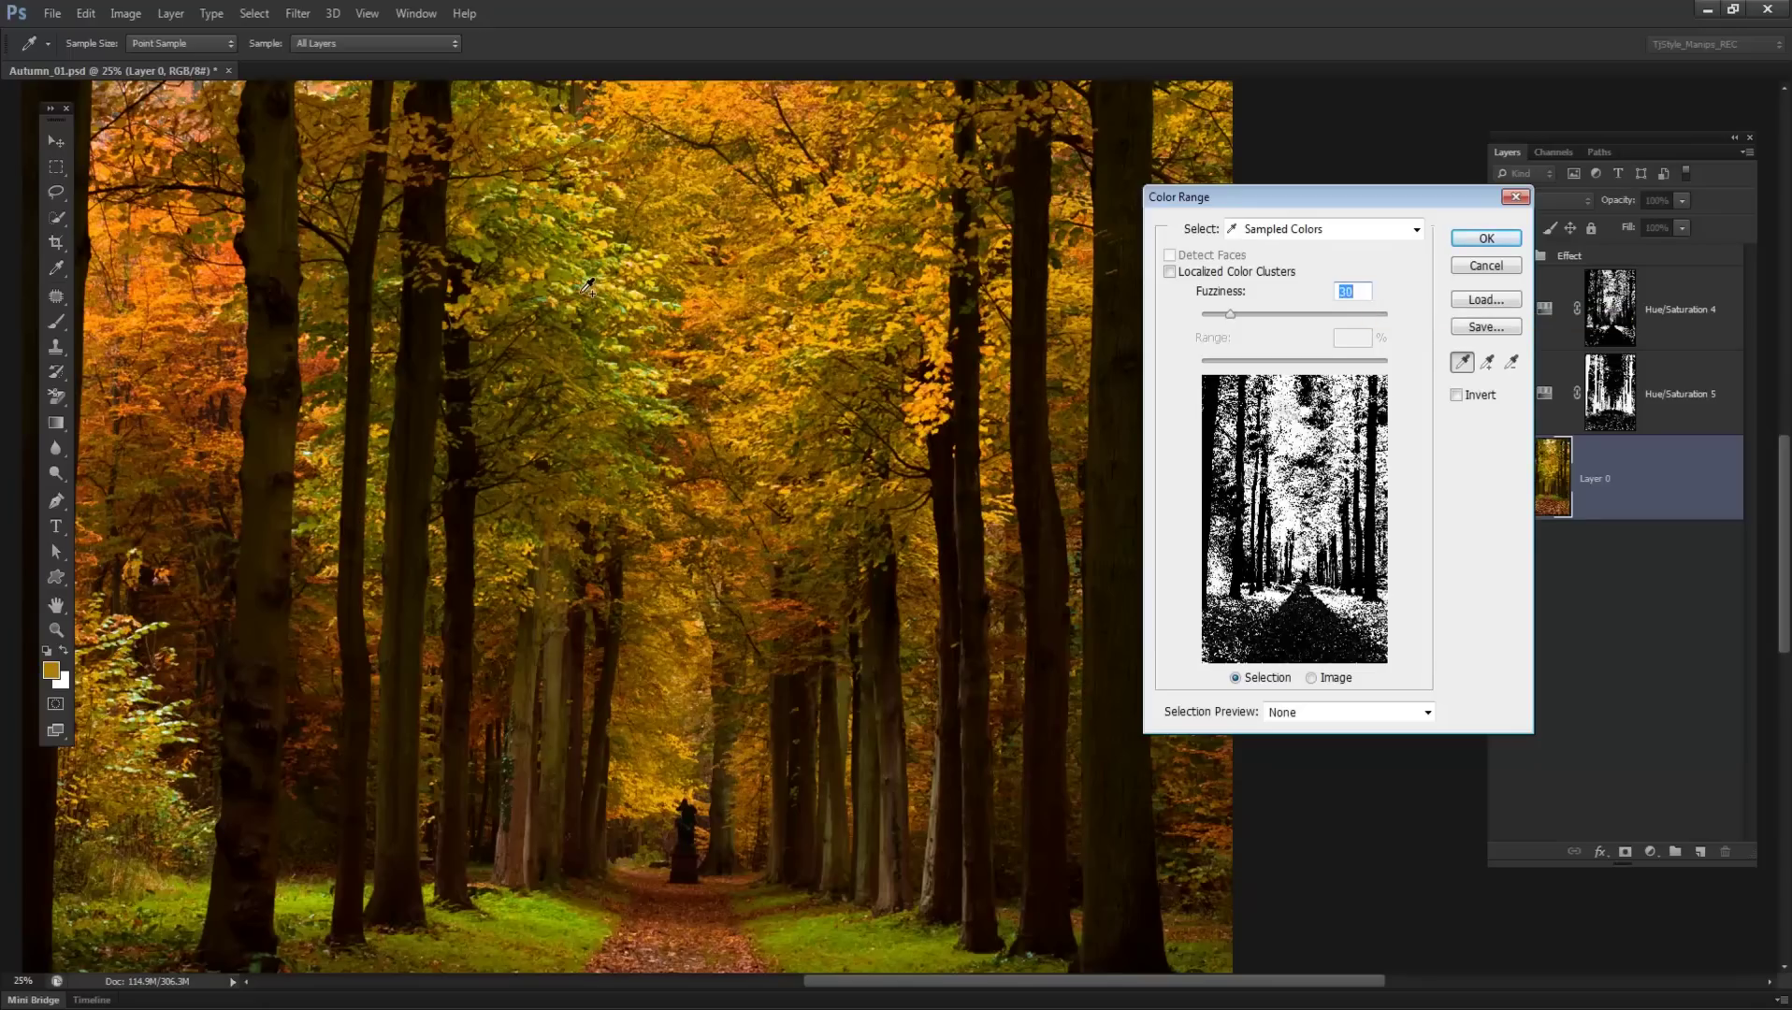
pyautogui.click(595, 282)
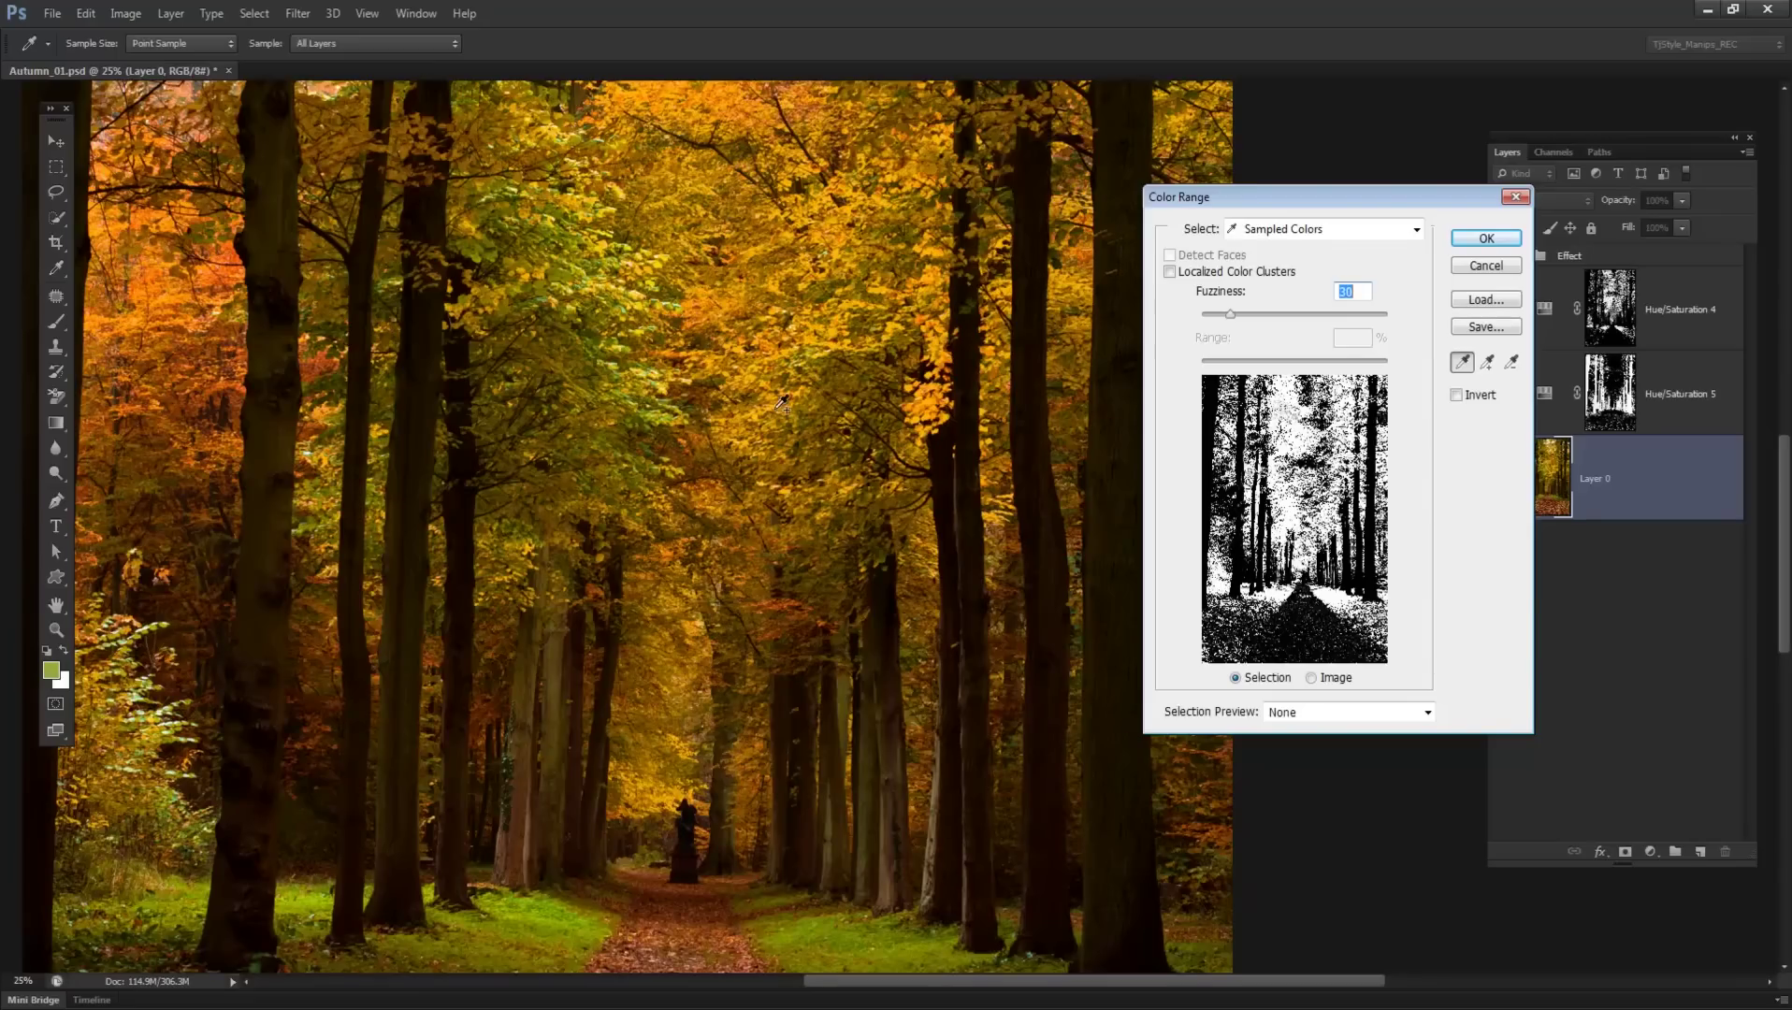
pyautogui.click(645, 406)
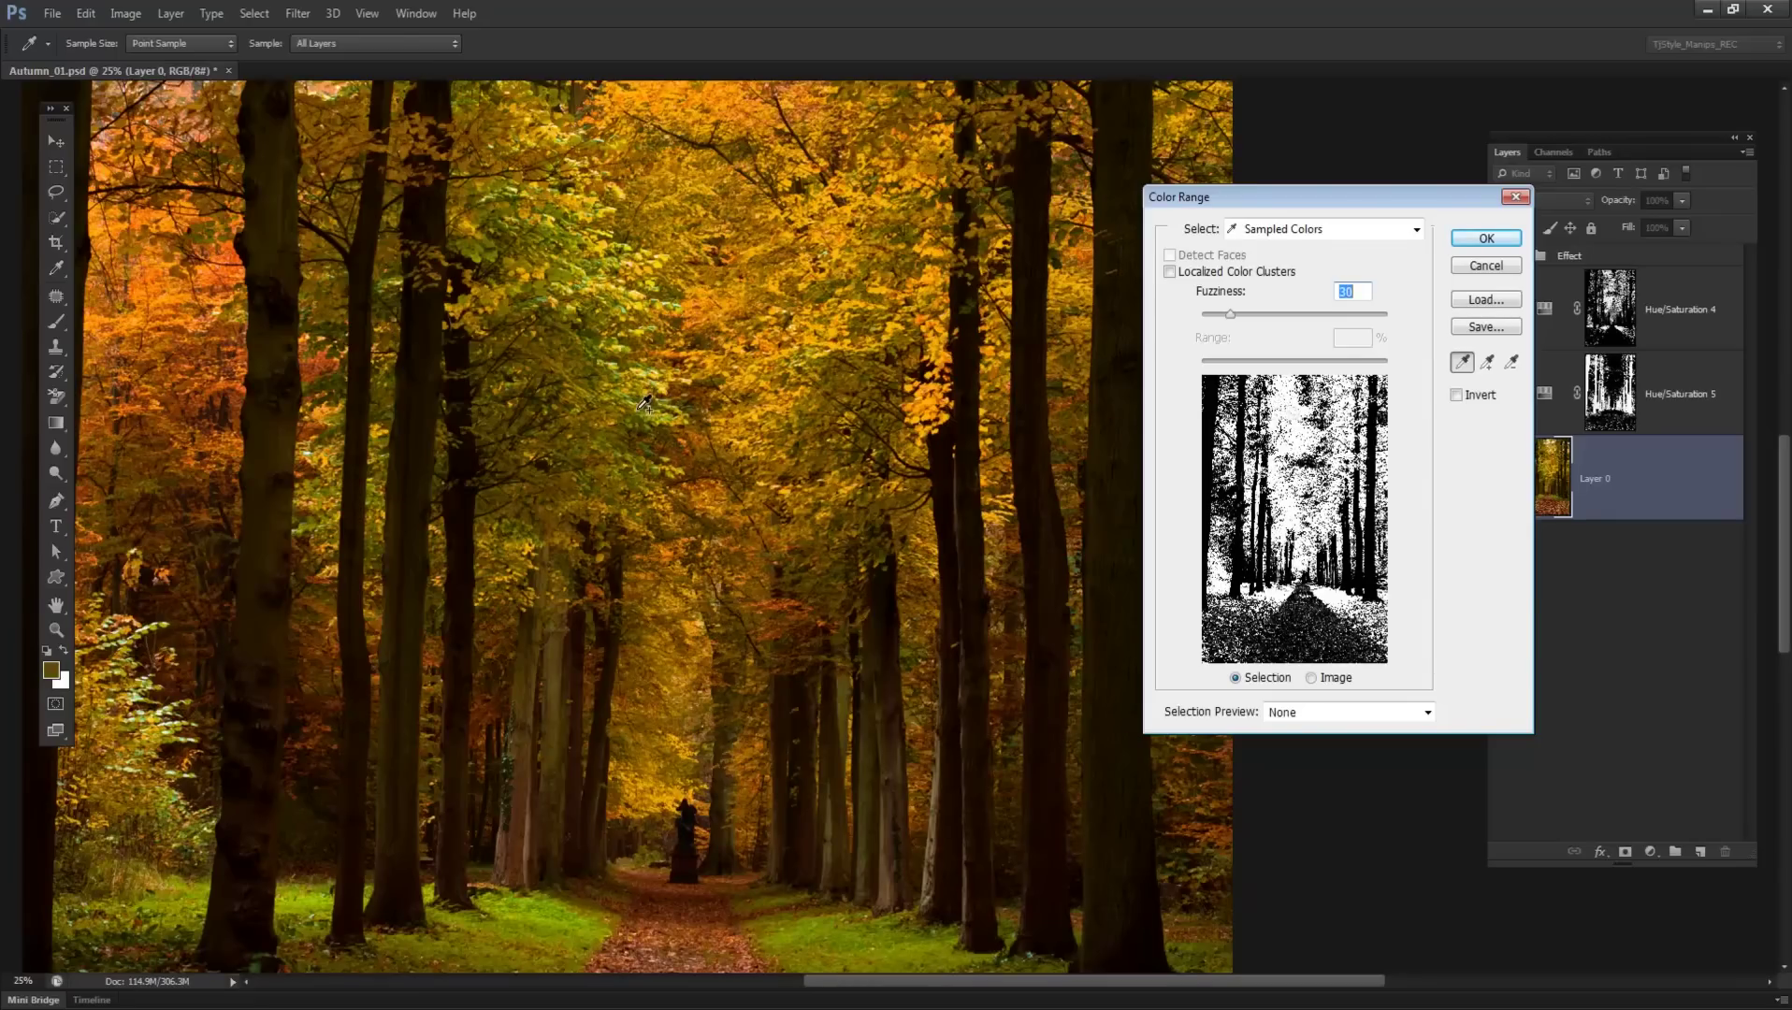
pyautogui.click(839, 384)
pyautogui.click(645, 292)
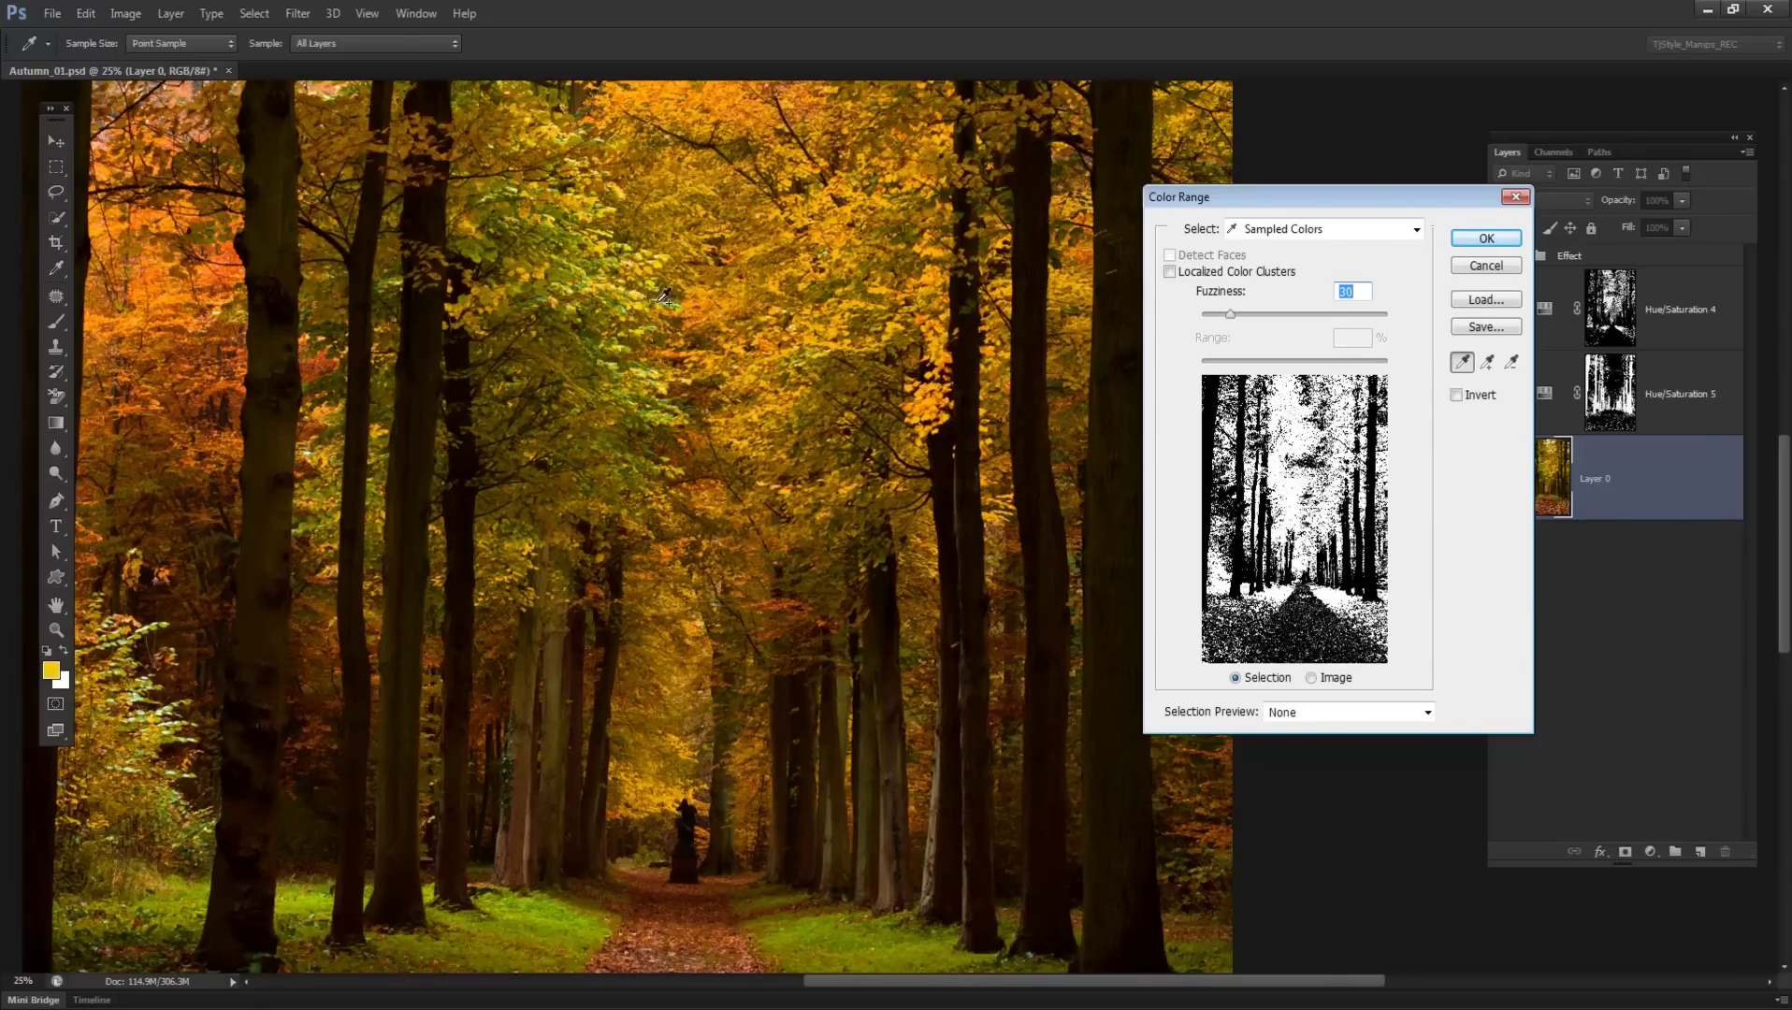
pyautogui.click(681, 302)
pyautogui.click(1486, 238)
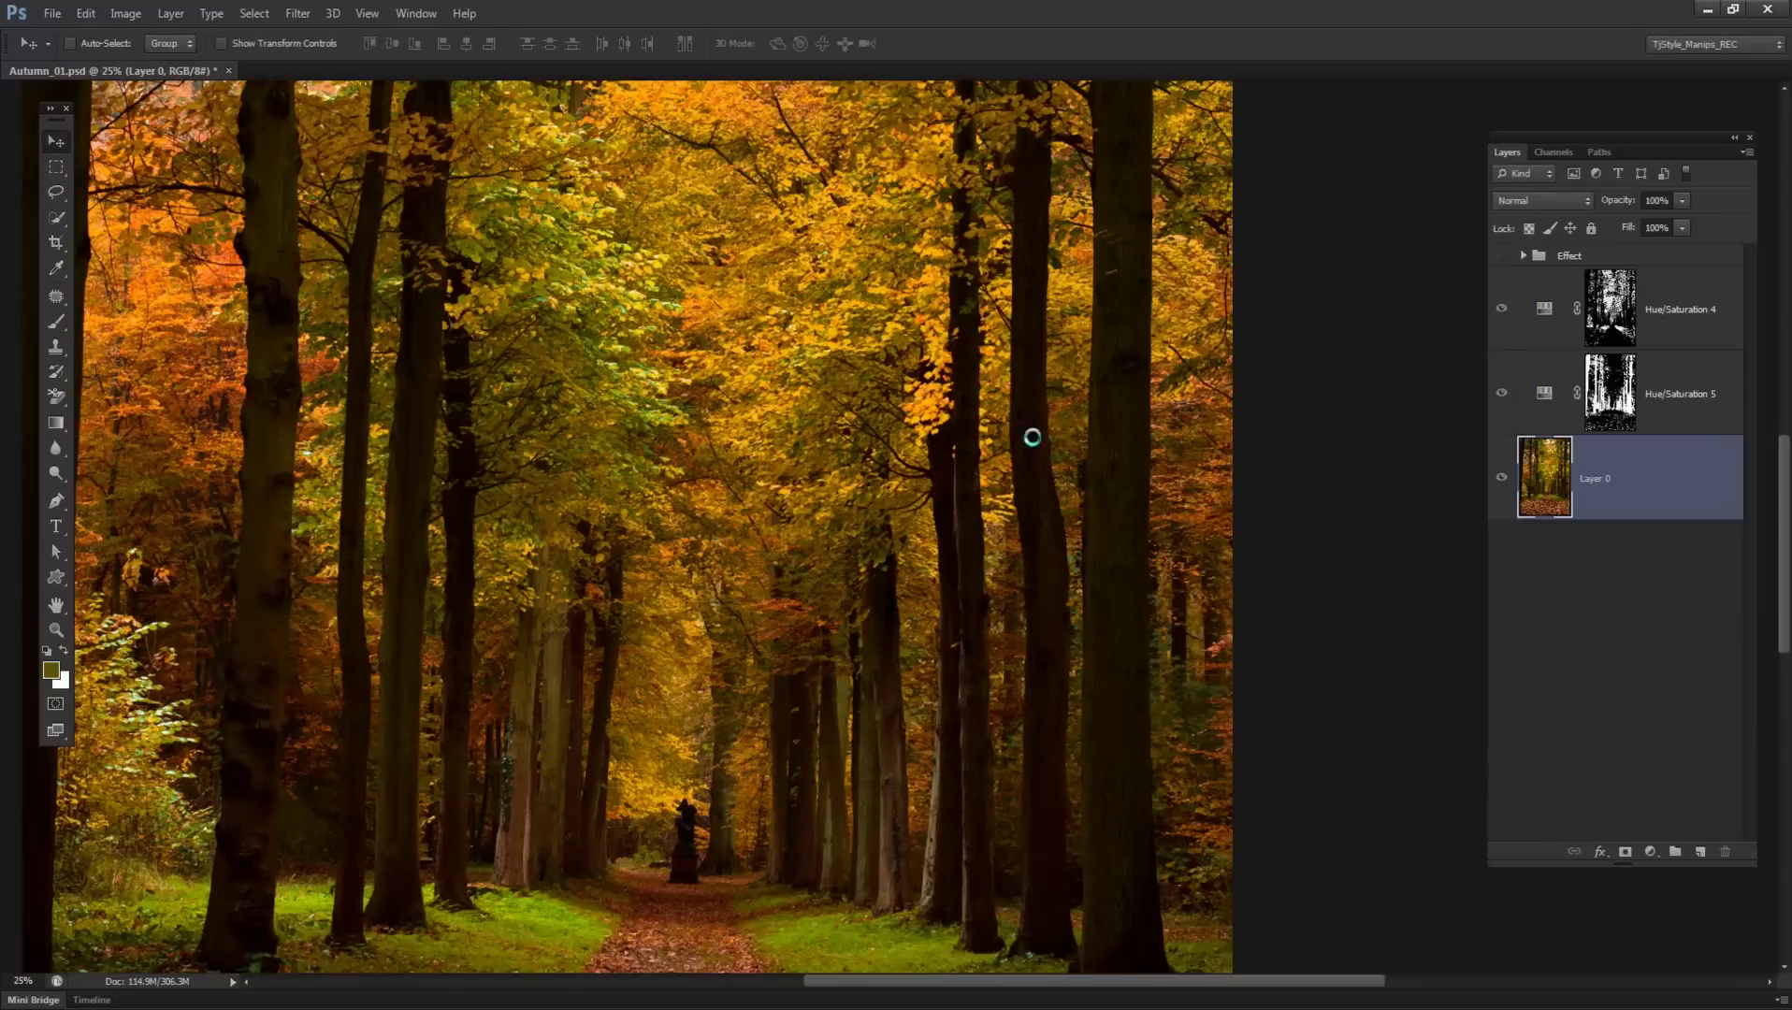
pyautogui.keyDown('alt'); pyautogui.click(945, 455); pyautogui.keyUp('alt')
pyautogui.keyDown('alt'); pyautogui.click(945, 454); pyautogui.keyUp('alt')
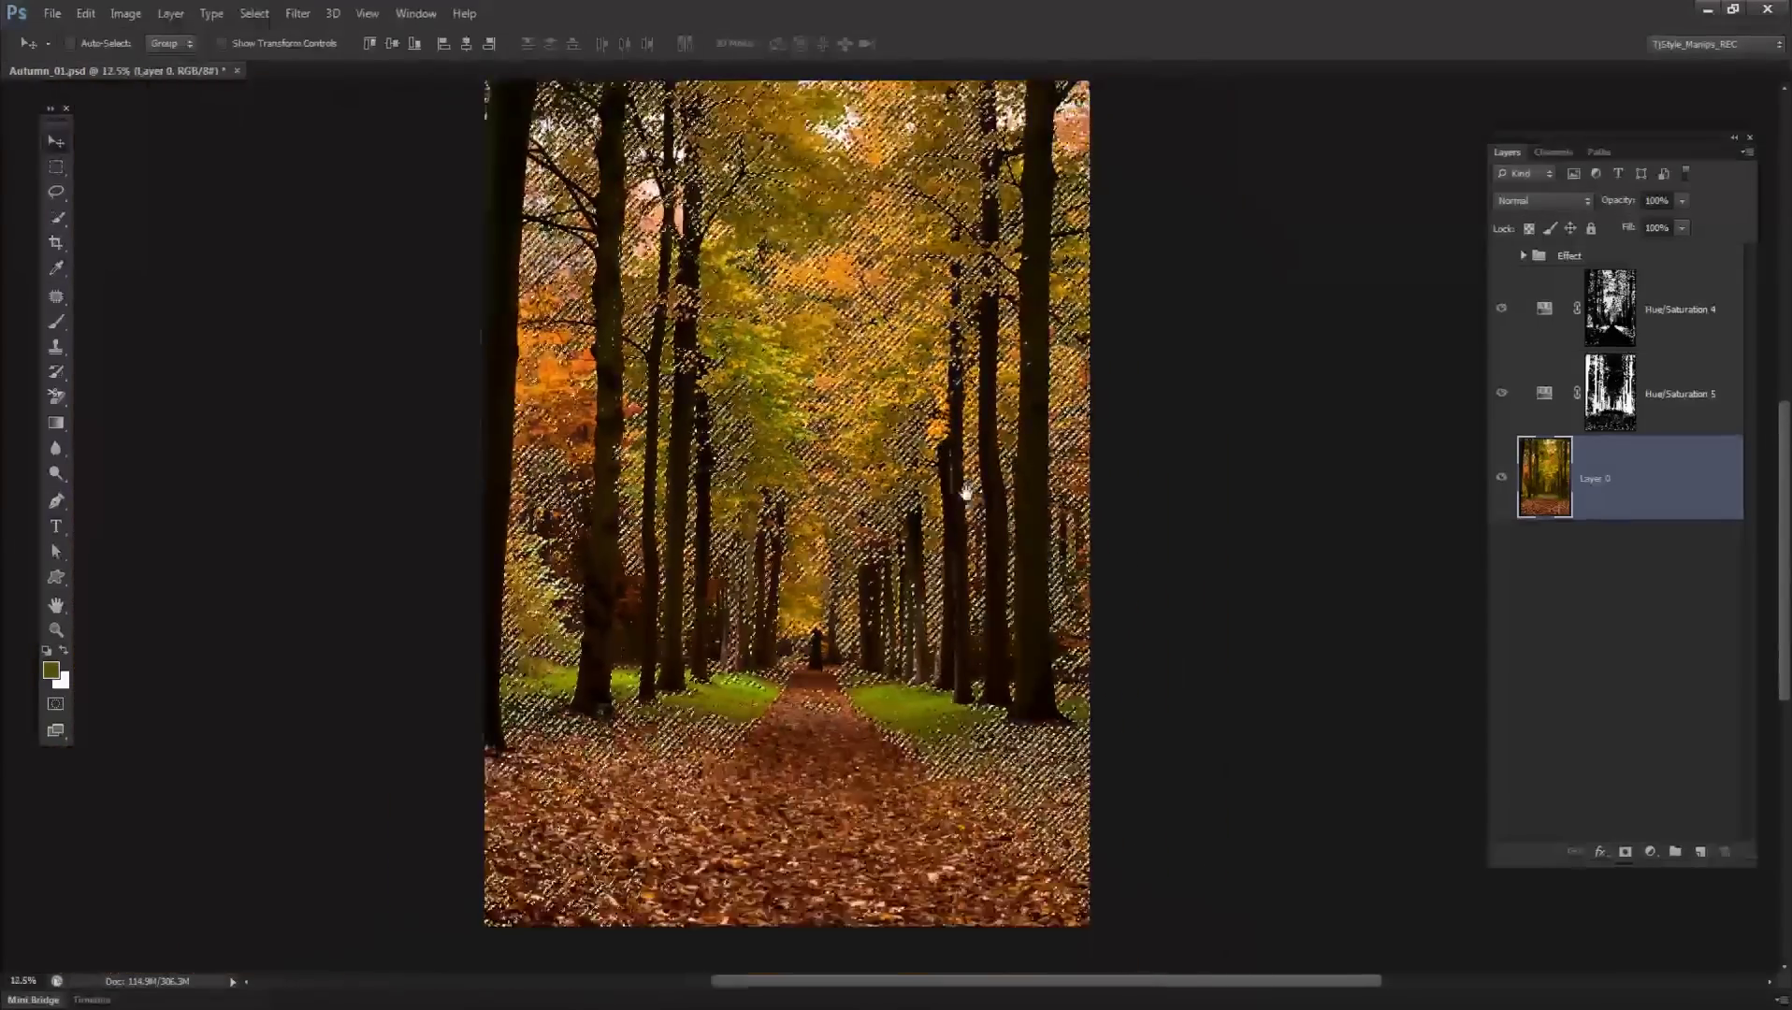
# - Add Hue/Saturation 6 on the foliage mask at Hue -5, Saturation +5, then select Layer 0
pyautogui.click(1650, 851)
pyautogui.click(1674, 610)
pyautogui.click(1491, 312)
pyautogui.write('-10')
pyautogui.press('Return')
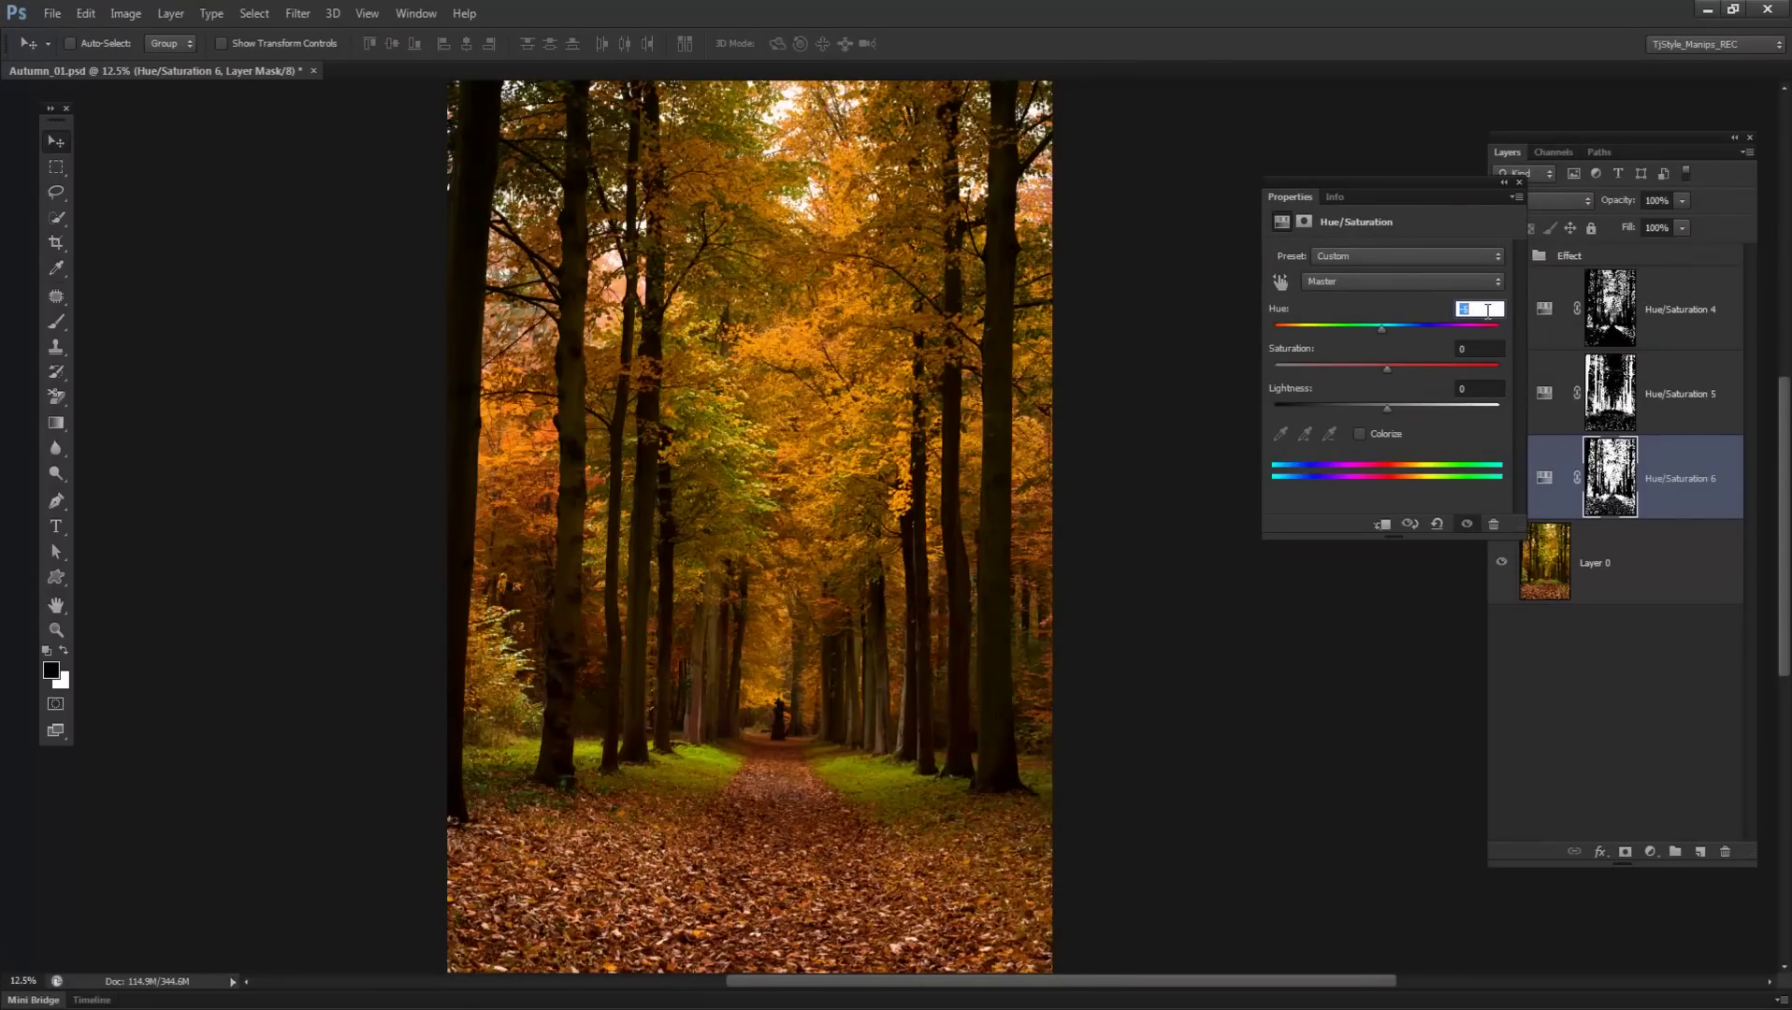
pyautogui.click(1478, 350)
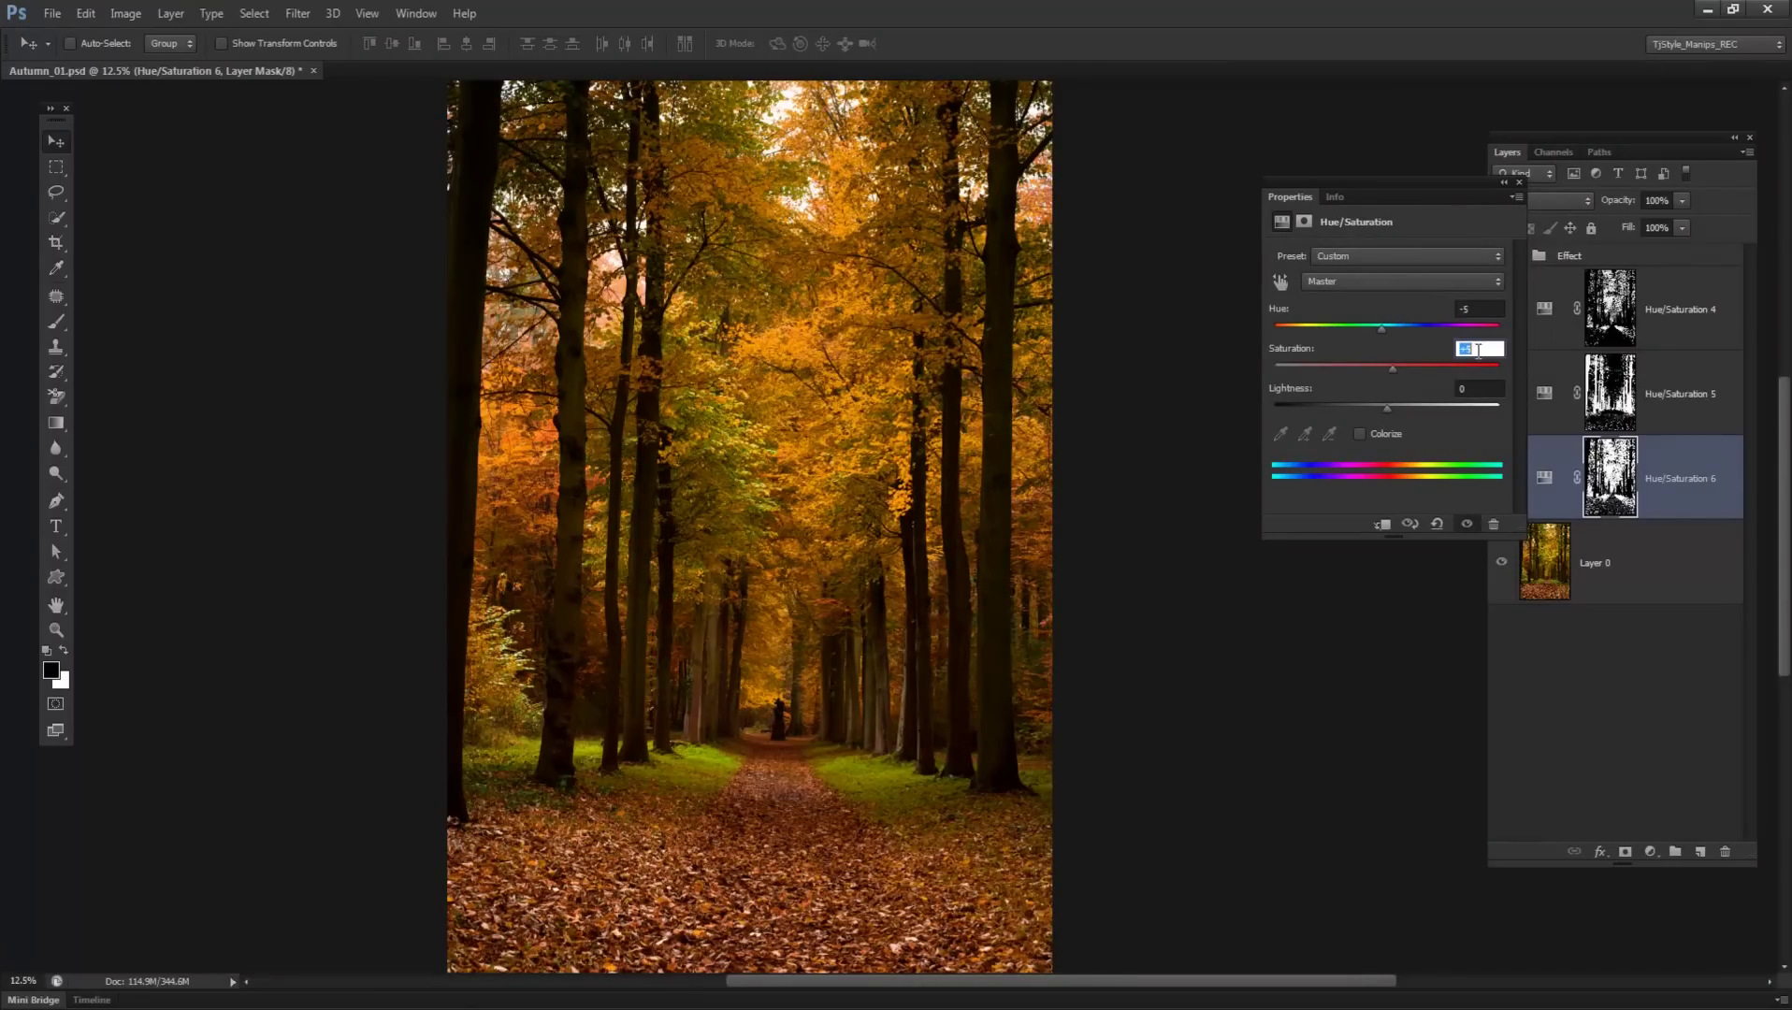
pyautogui.click(1487, 384)
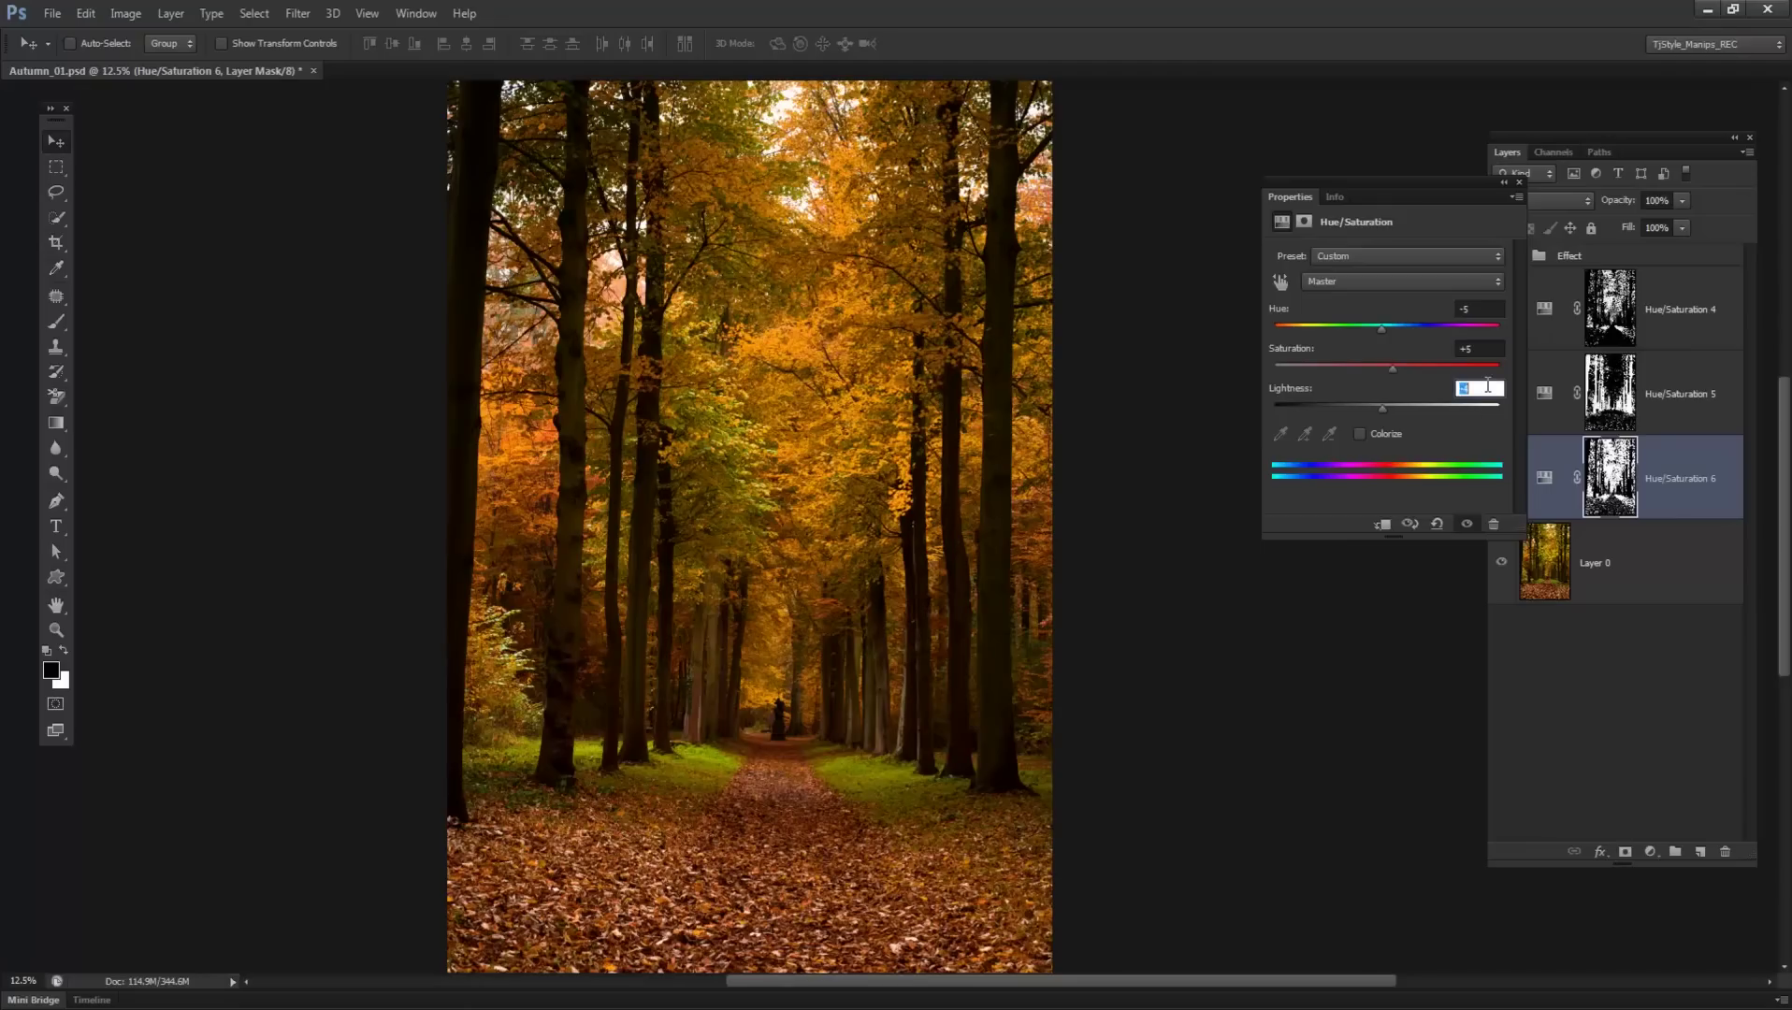
pyautogui.click(1519, 181)
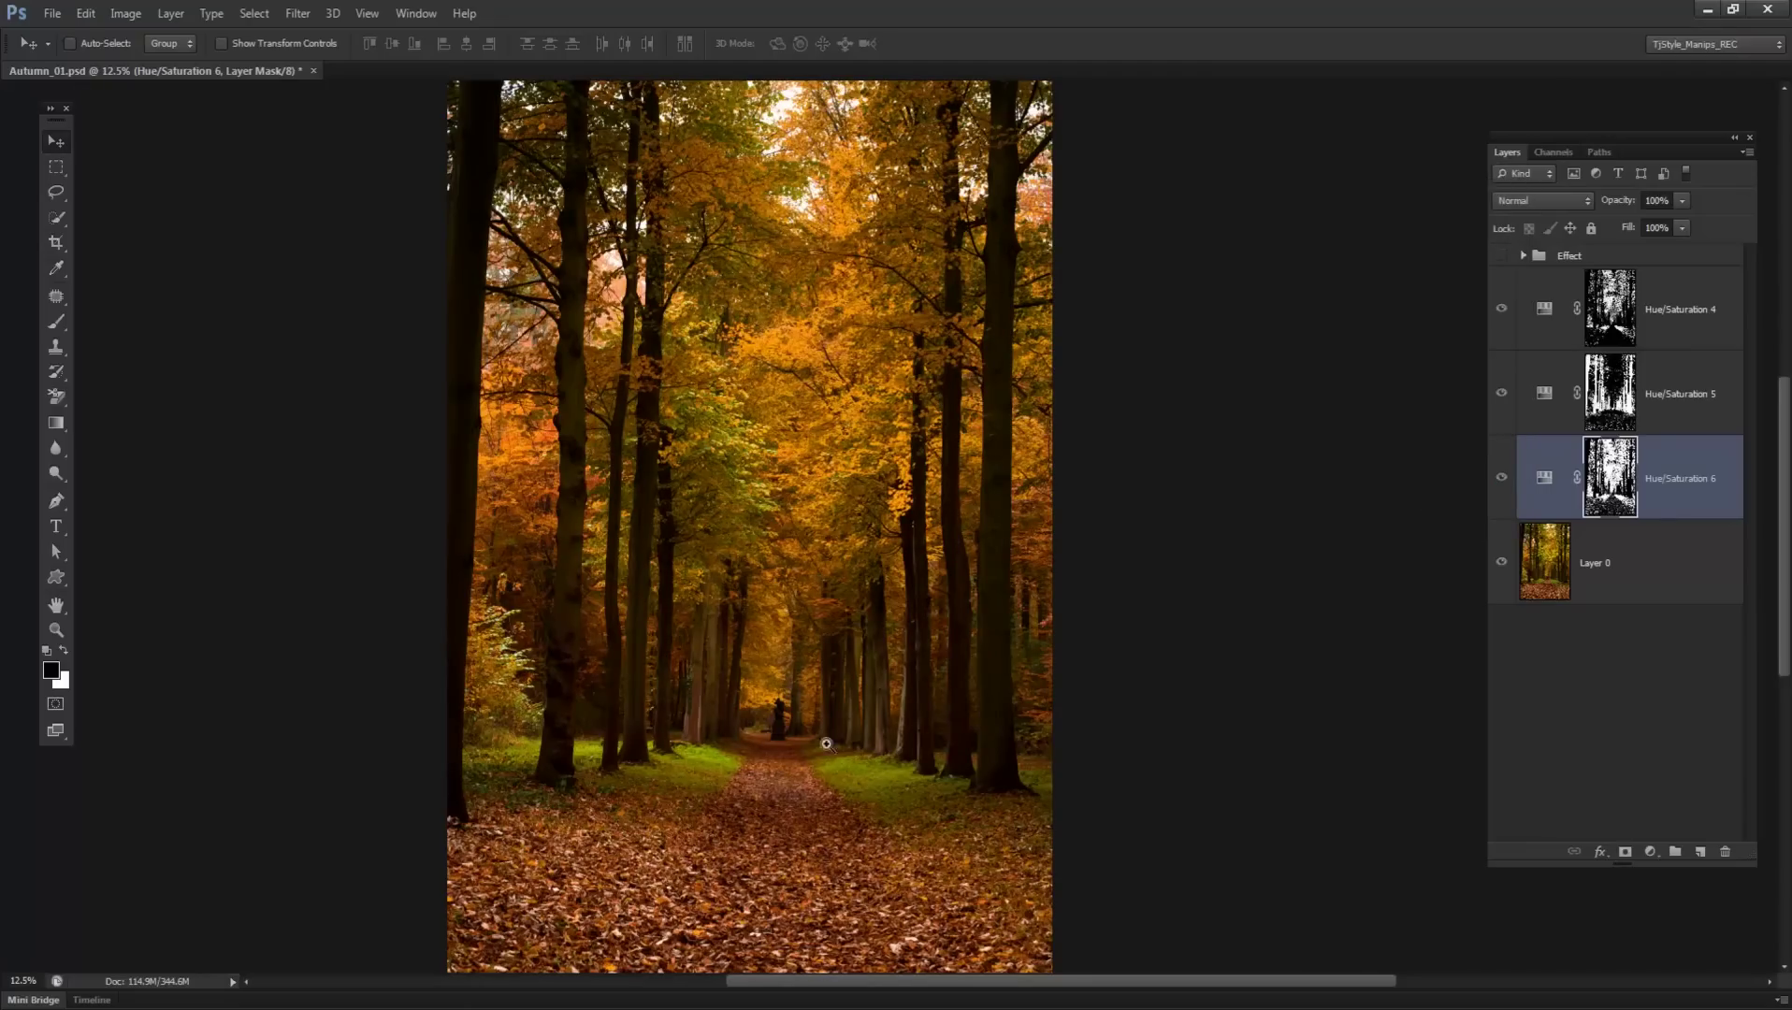
pyautogui.keyDown('ctrl'); pyautogui.click(790, 746); pyautogui.keyUp('ctrl')
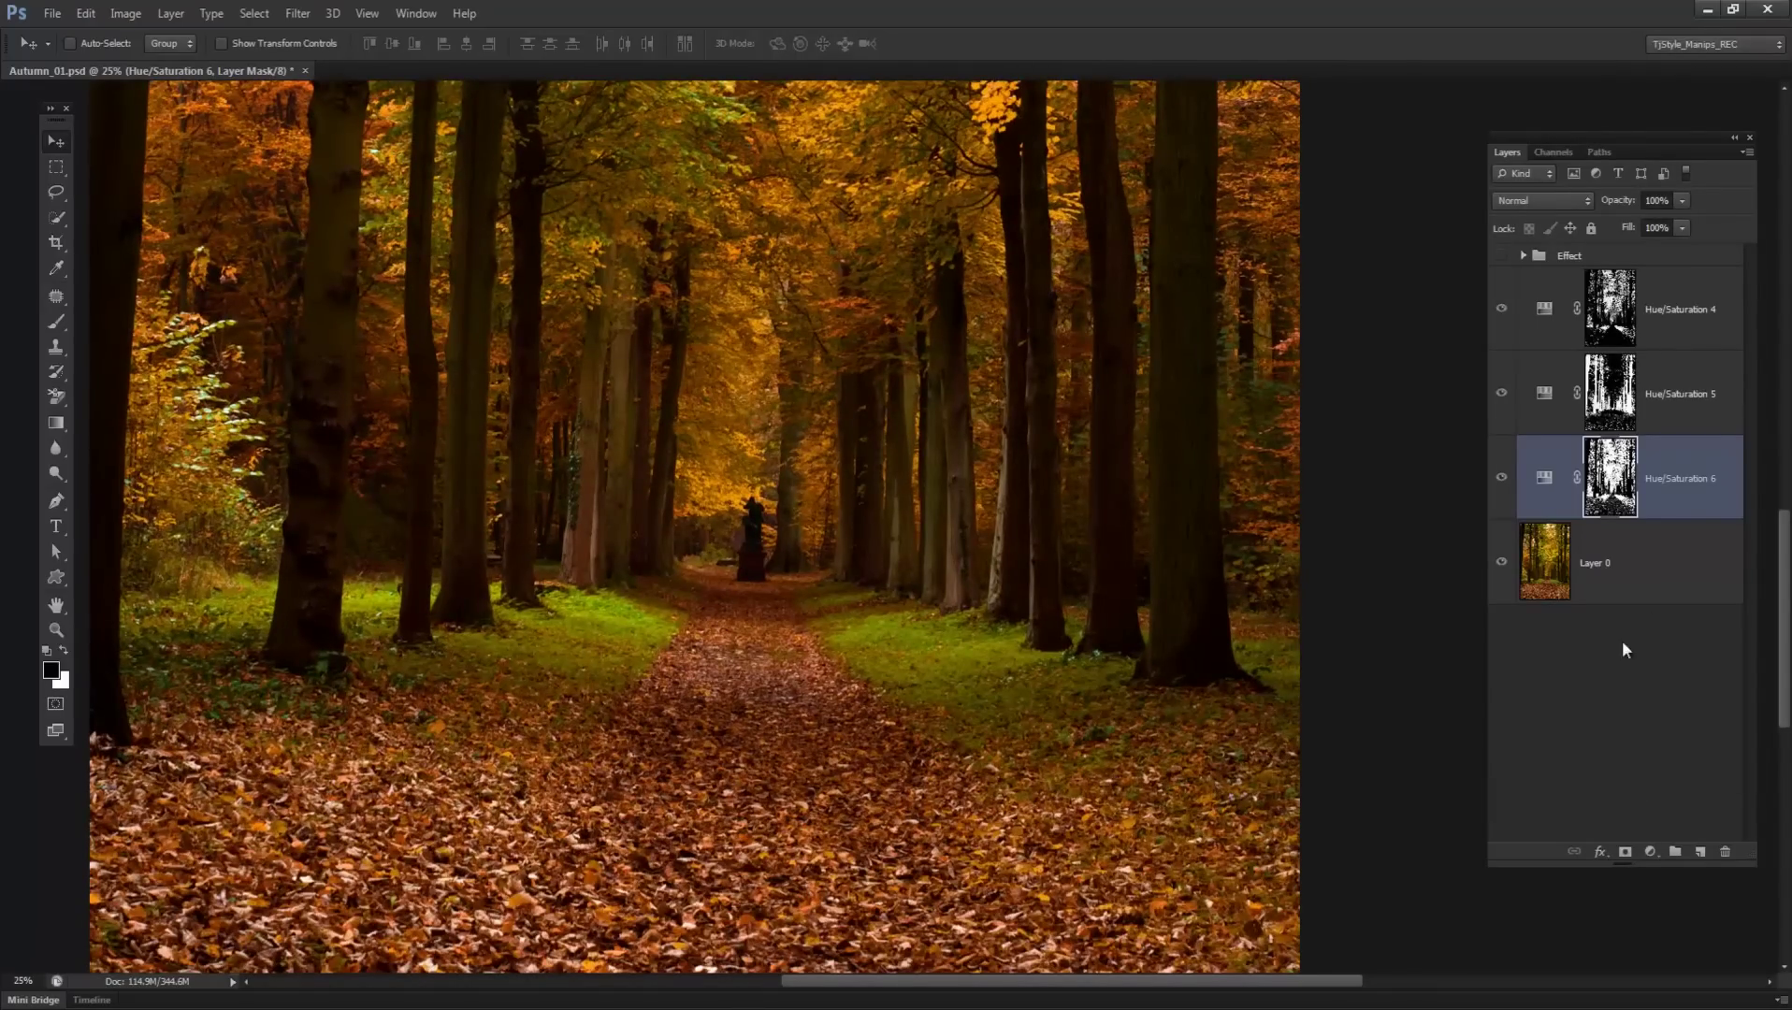
pyautogui.click(1535, 549)
# - In Color Range, sample the grass several times at Fuzziness 41 and confirm the selection
pyautogui.click(254, 13)
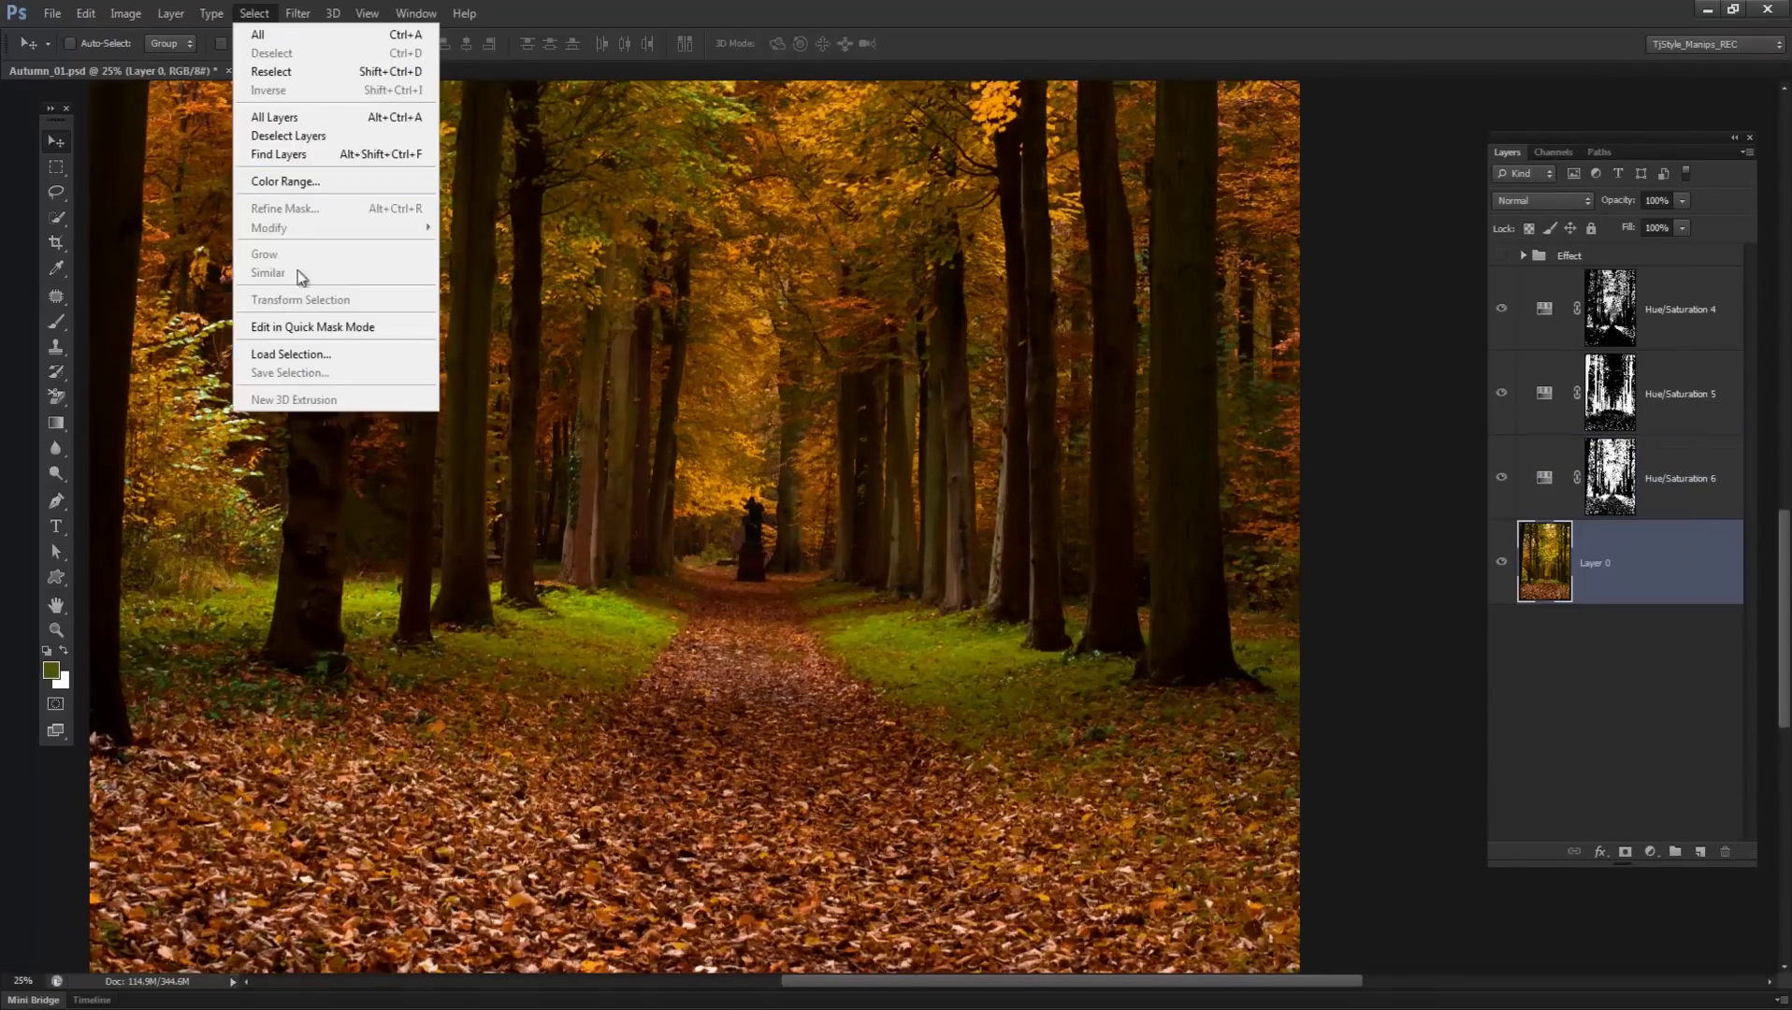
pyautogui.click(301, 183)
pyautogui.click(626, 609)
pyautogui.click(614, 618)
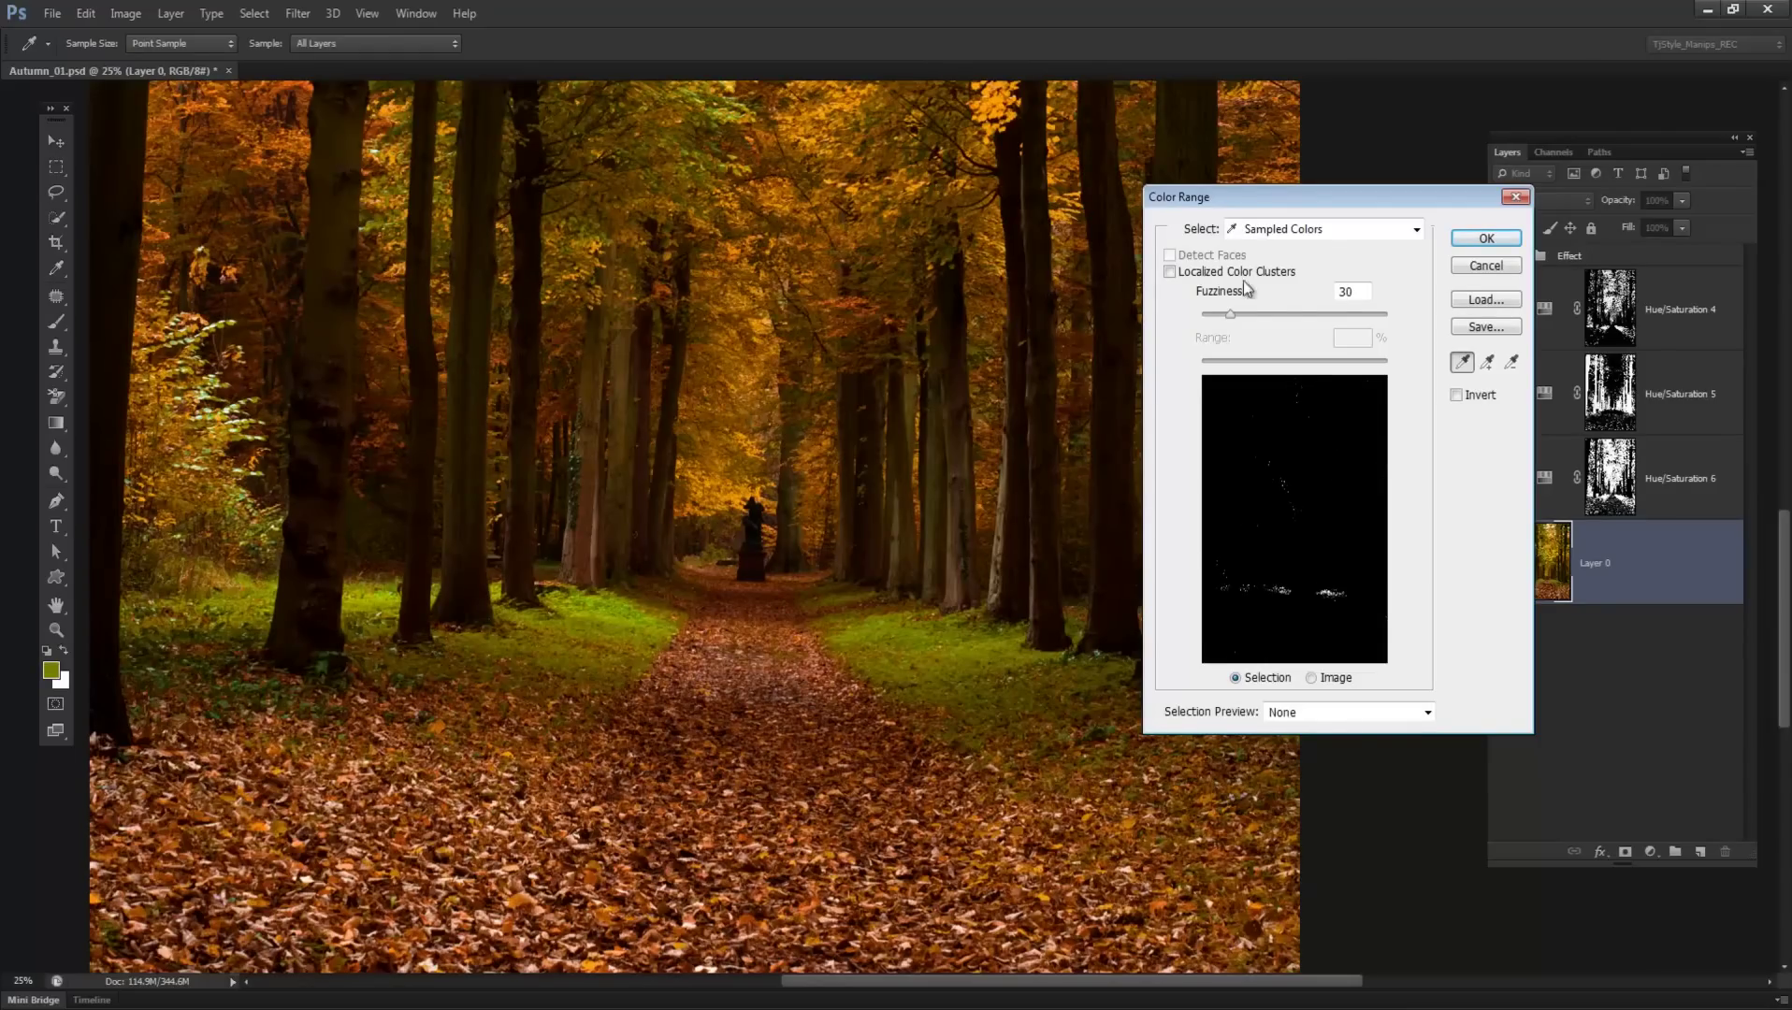
pyautogui.moveTo(1232, 317); pyautogui.dragTo(1244, 320)
pyautogui.click(976, 652)
pyautogui.click(974, 647)
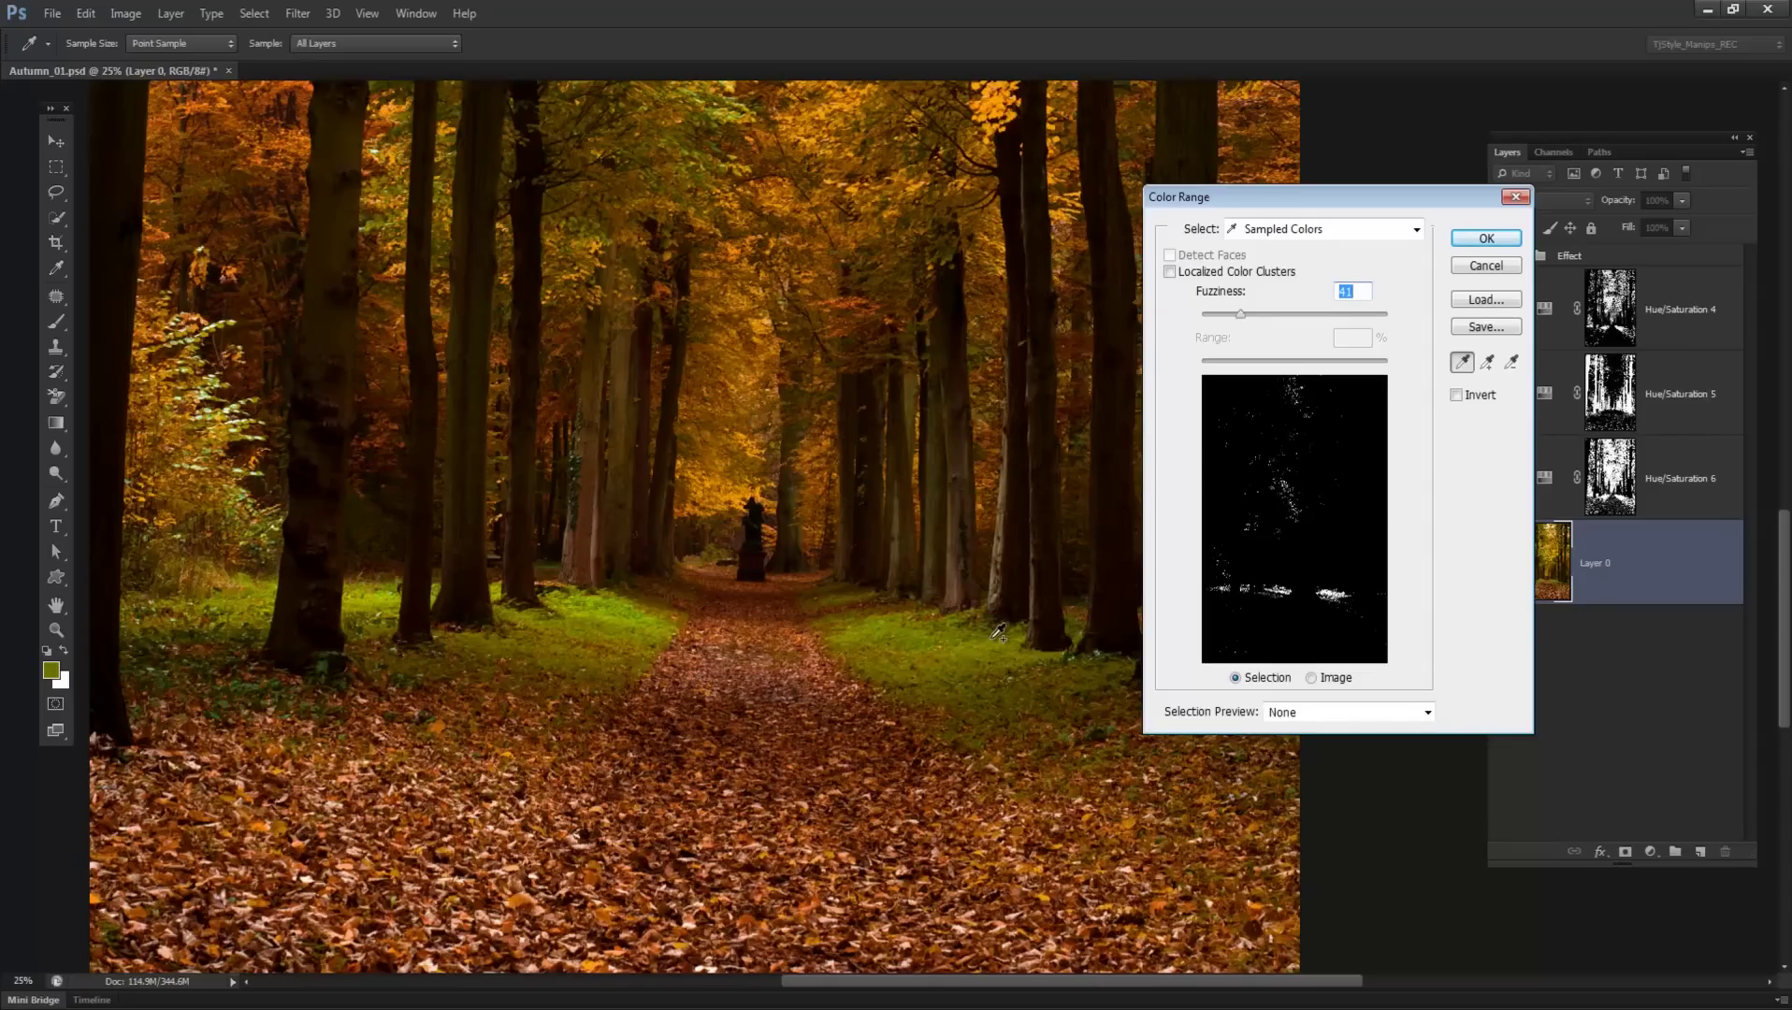
pyautogui.click(520, 636)
pyautogui.click(265, 595)
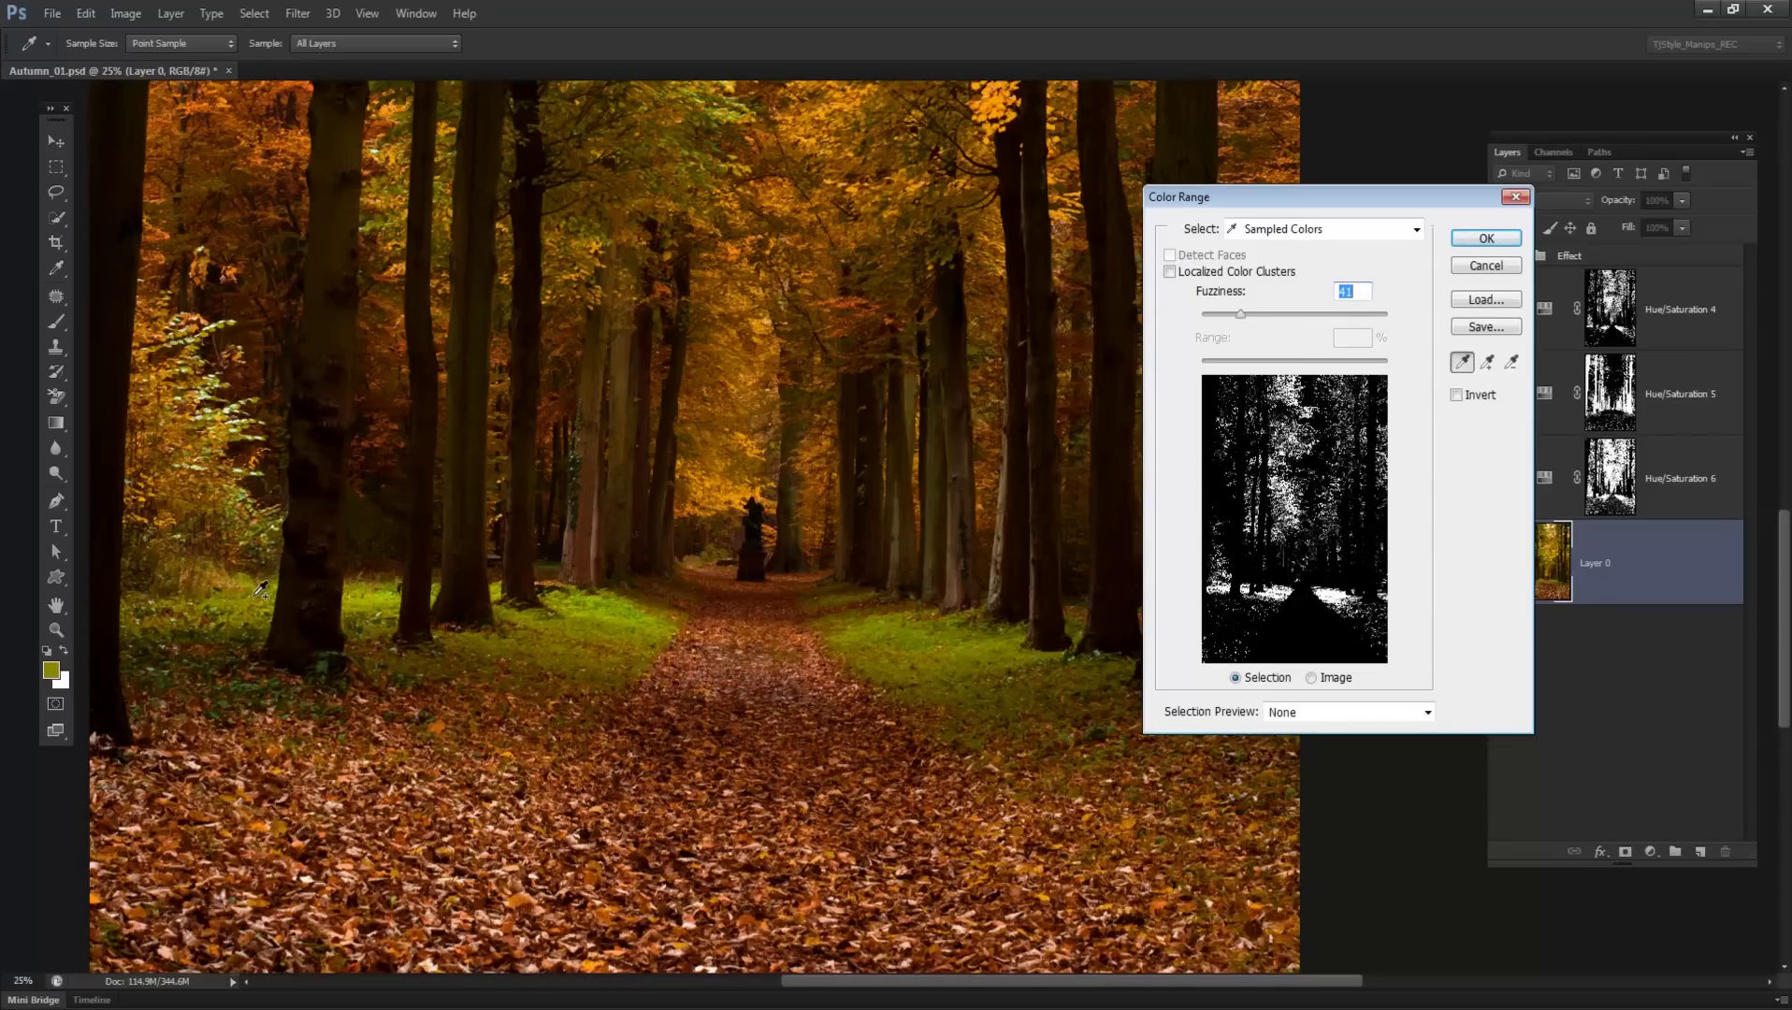
pyautogui.click(1486, 239)
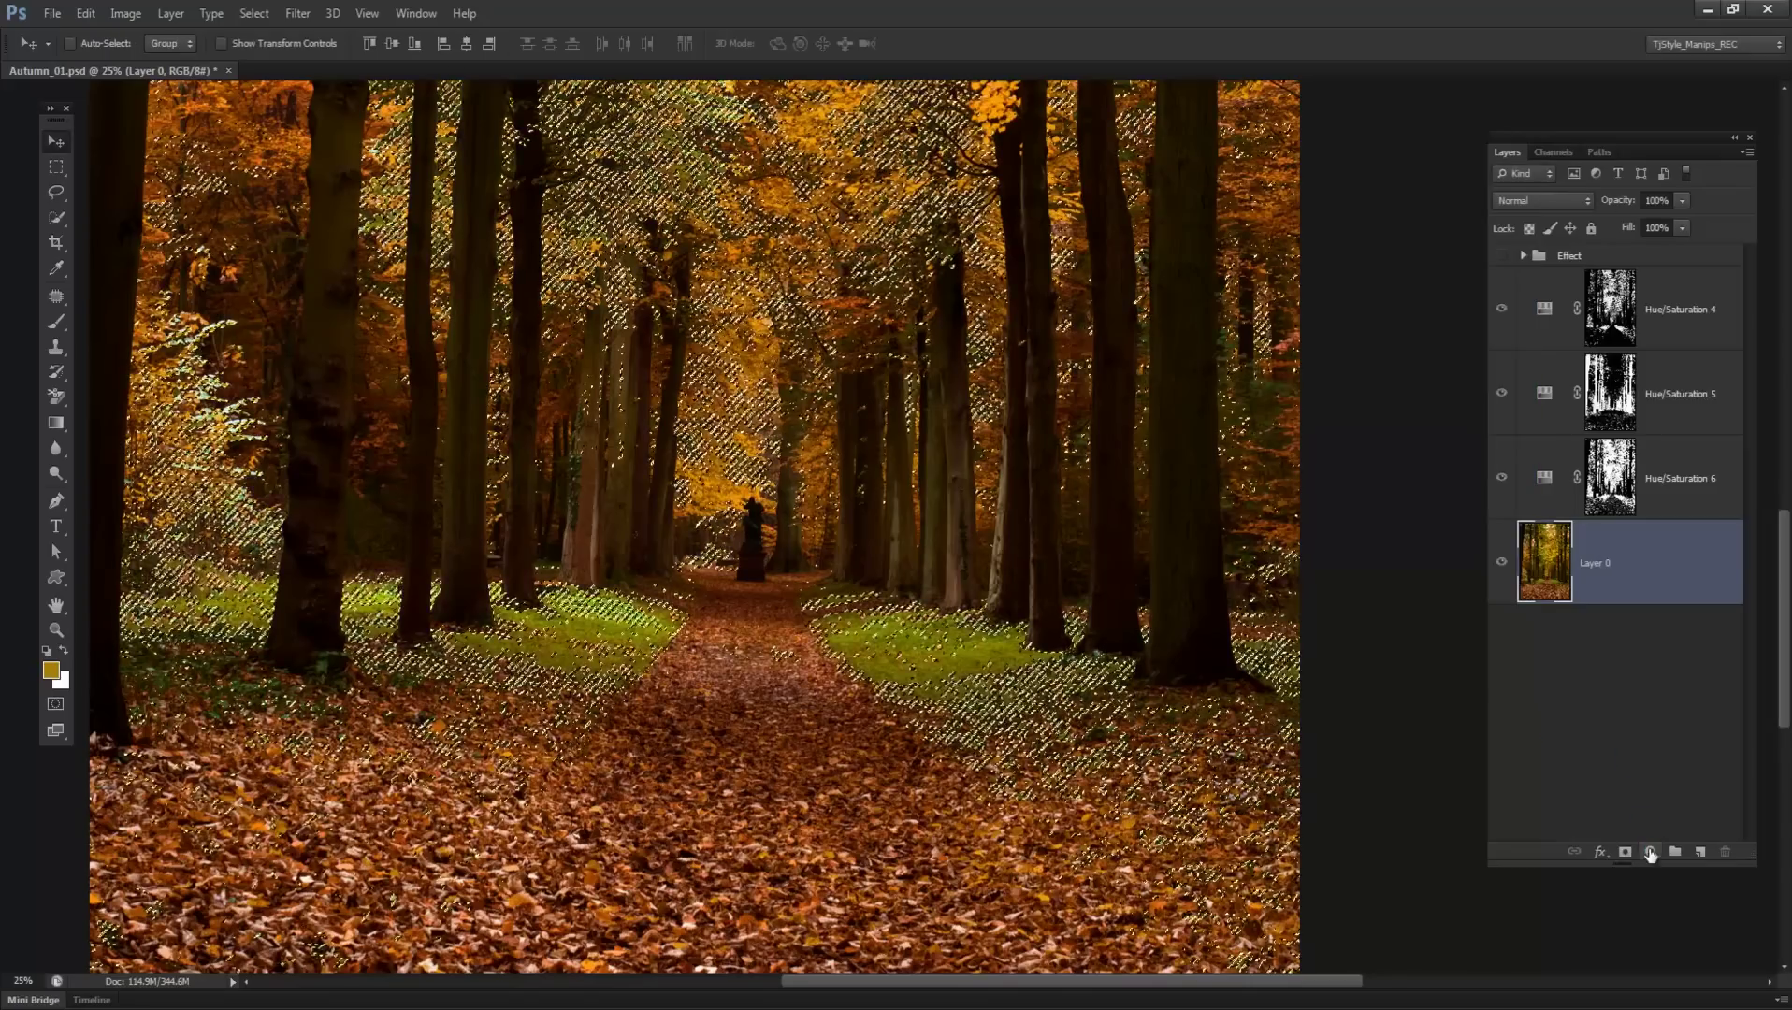
# - Add a Color Balance adjustment to the grass-and-foliage selection, nudging midtones toward red
pyautogui.click(1649, 851)
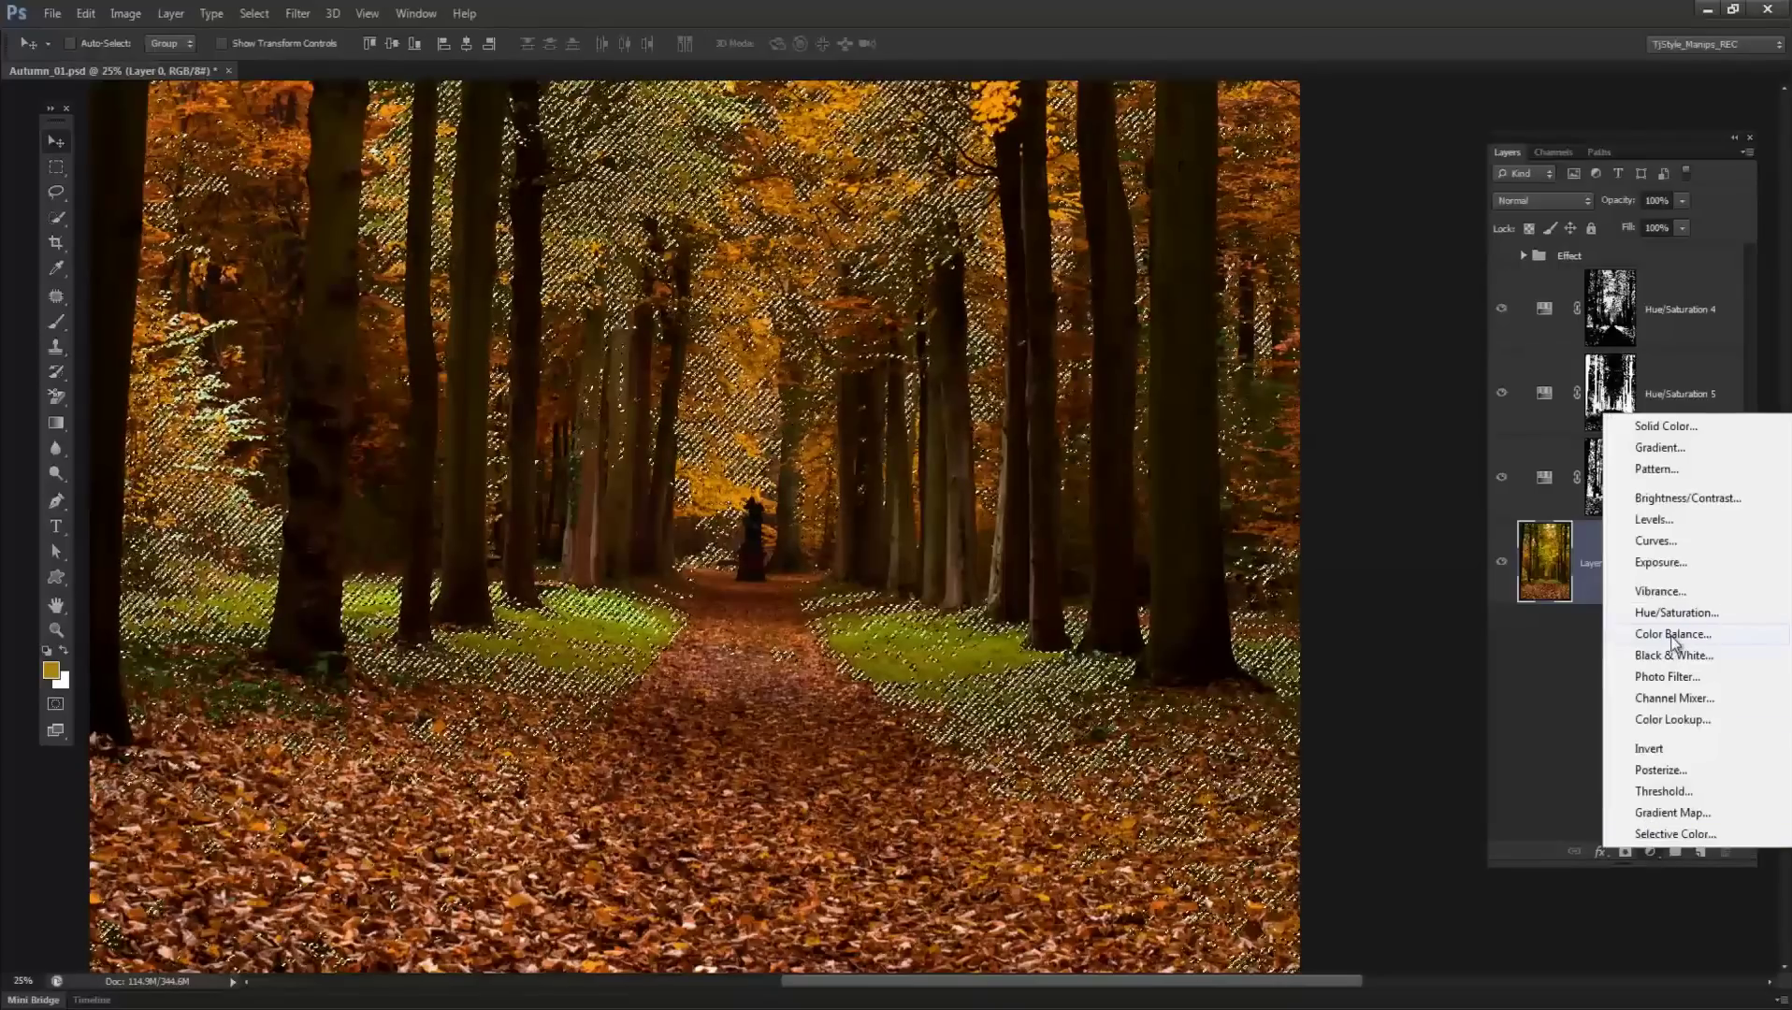
pyautogui.click(1672, 643)
pyautogui.moveTo(1360, 301); pyautogui.dragTo(1377, 302)
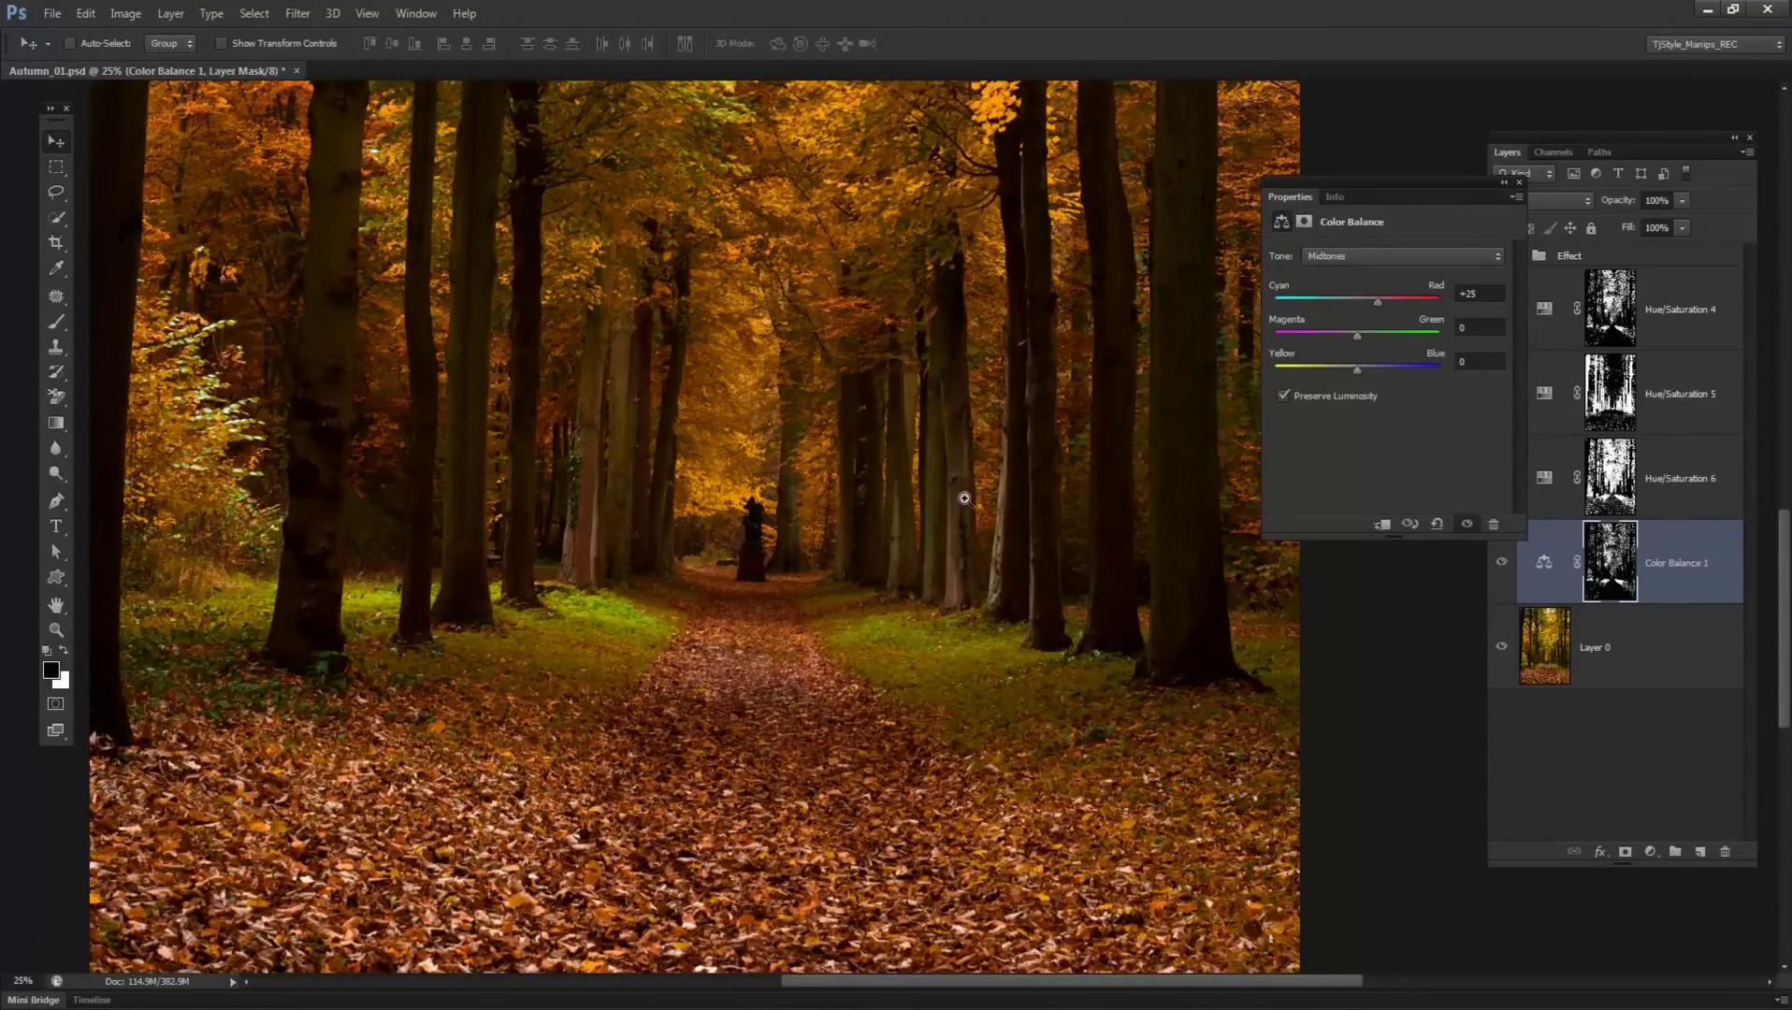
pyautogui.hotkey('ctrl', '-')
pyautogui.moveTo(877, 520); pyautogui.dragTo(840, 546)
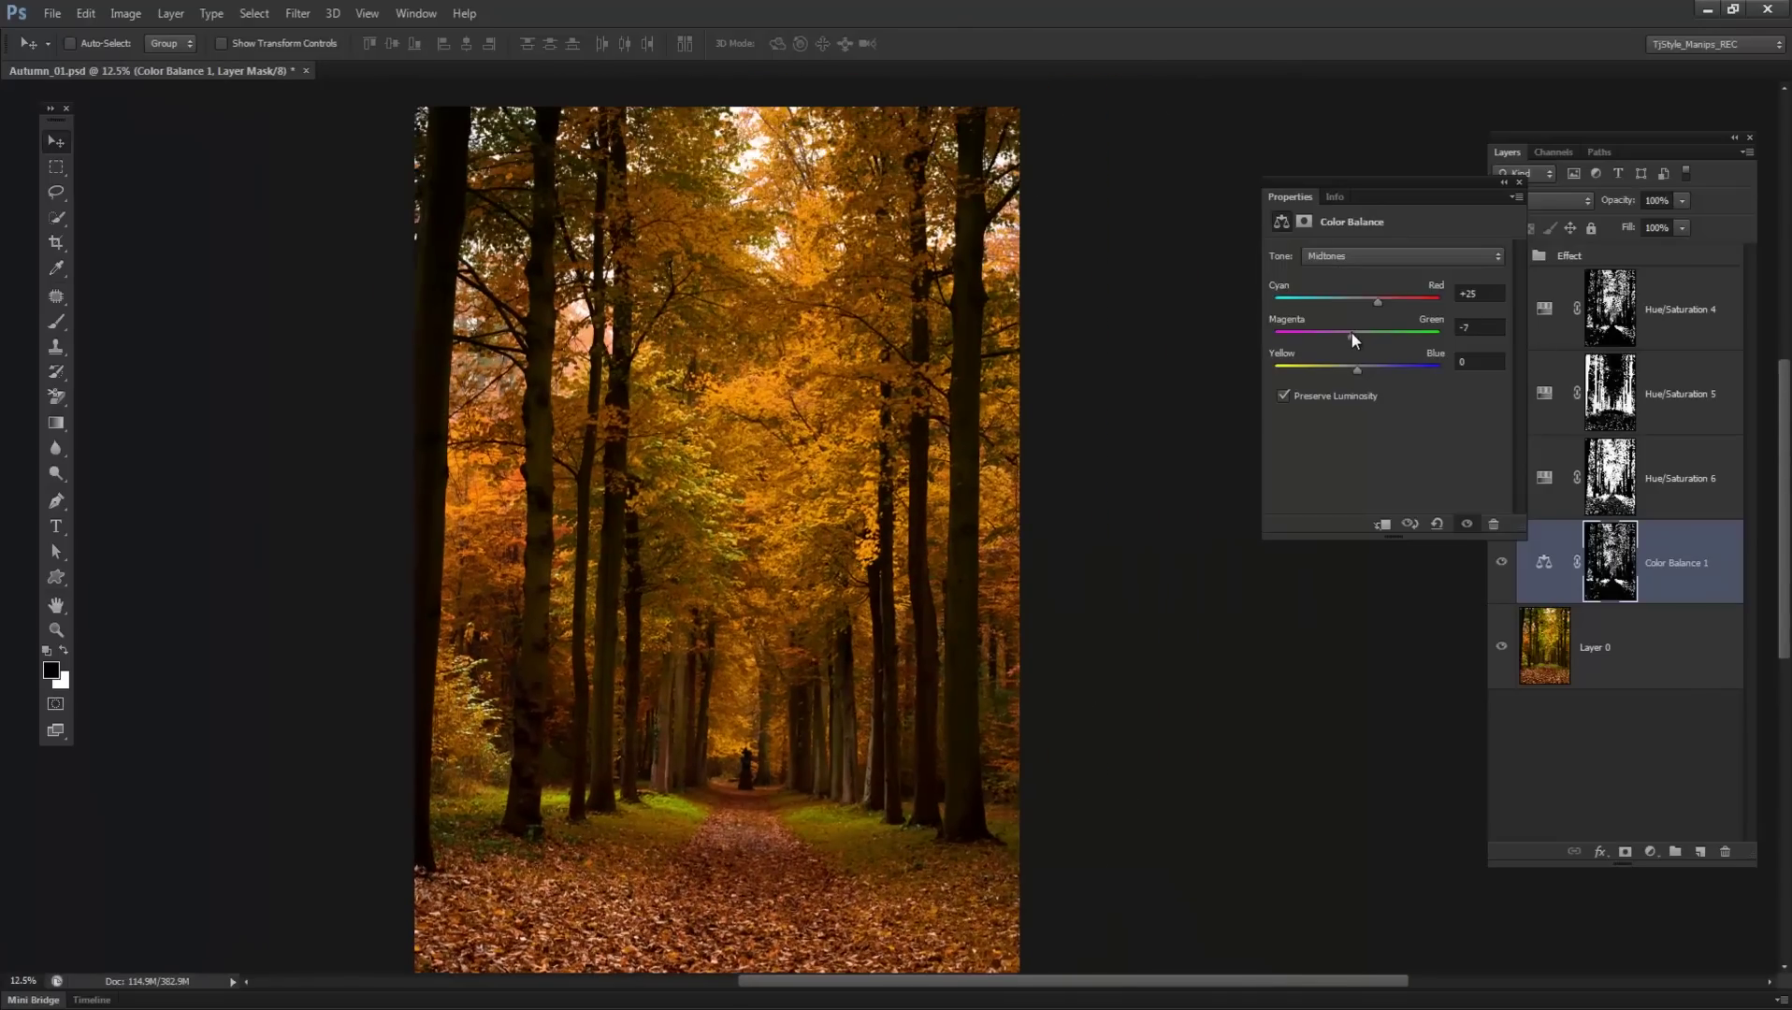
# - Set Color Balance 1 midtones to Cyan–Red +20, Magenta–Green -3, Yellow–Blue +2
pyautogui.moveTo(1350, 333); pyautogui.dragTo(1364, 370)
pyautogui.click(1484, 291)
pyautogui.press('Up')
pyautogui.press('Up')
pyautogui.press('Up')
pyautogui.moveTo(812, 628); pyautogui.dragTo(808, 512)
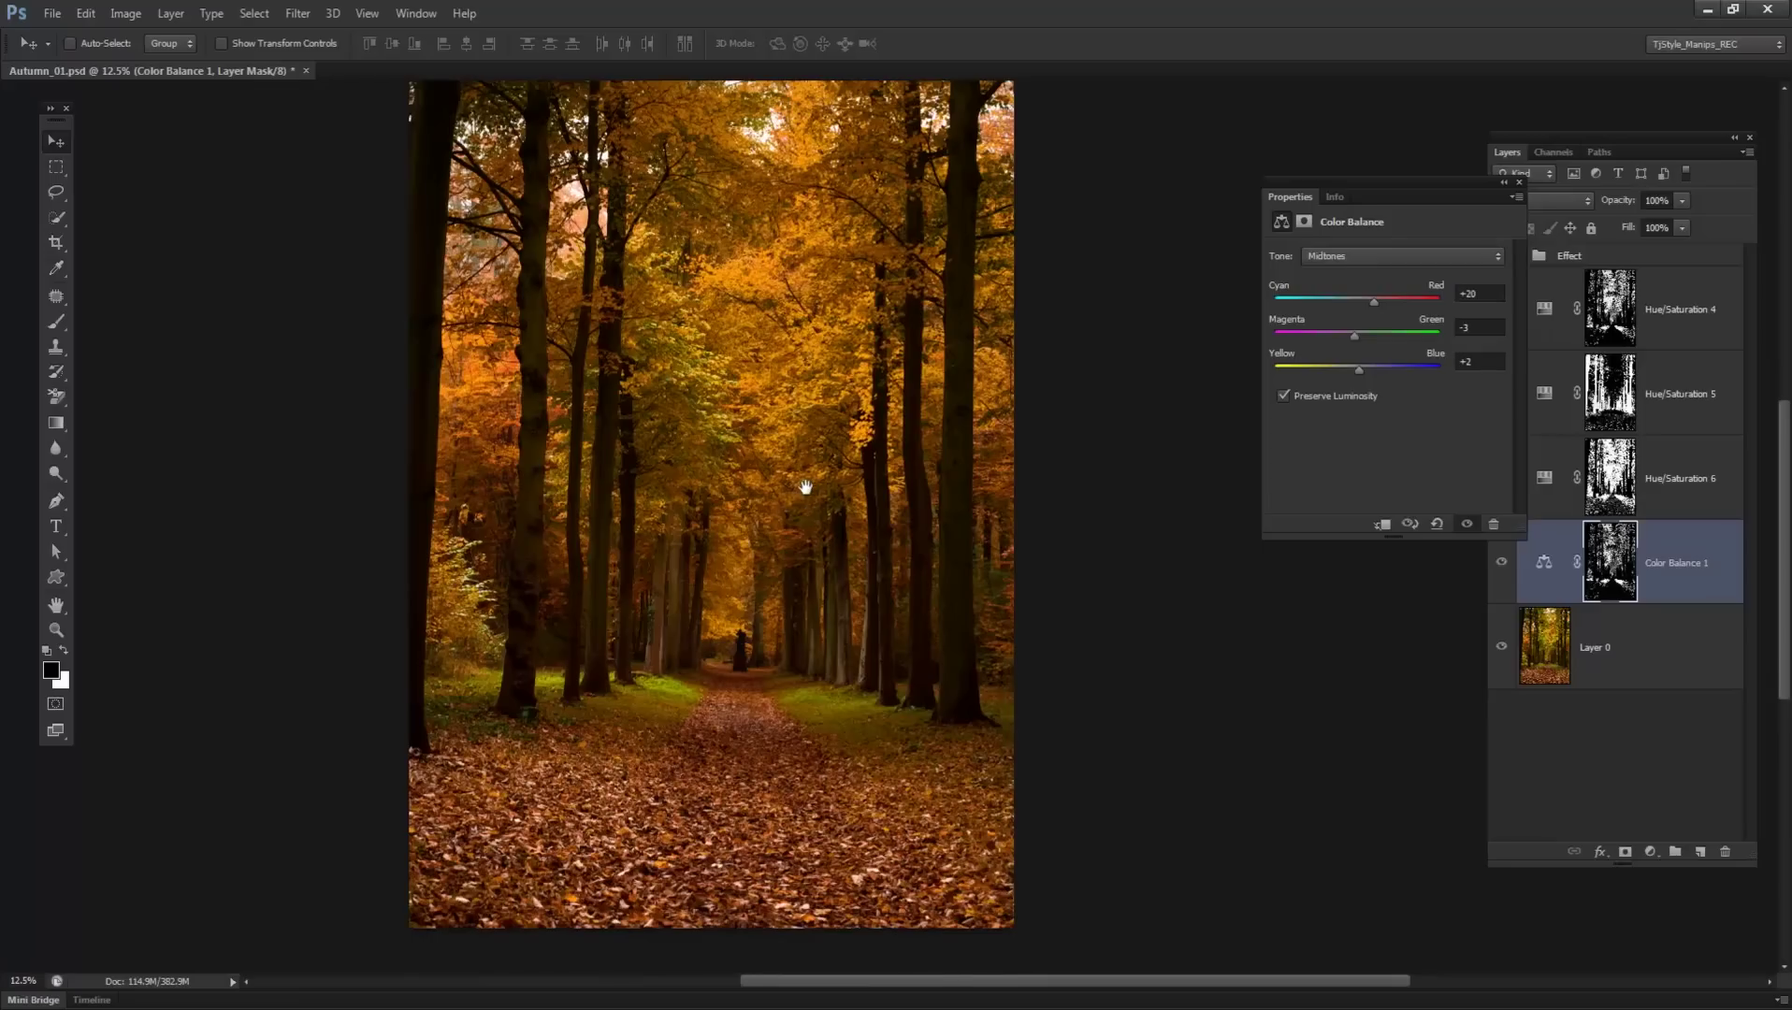
pyautogui.click(1520, 183)
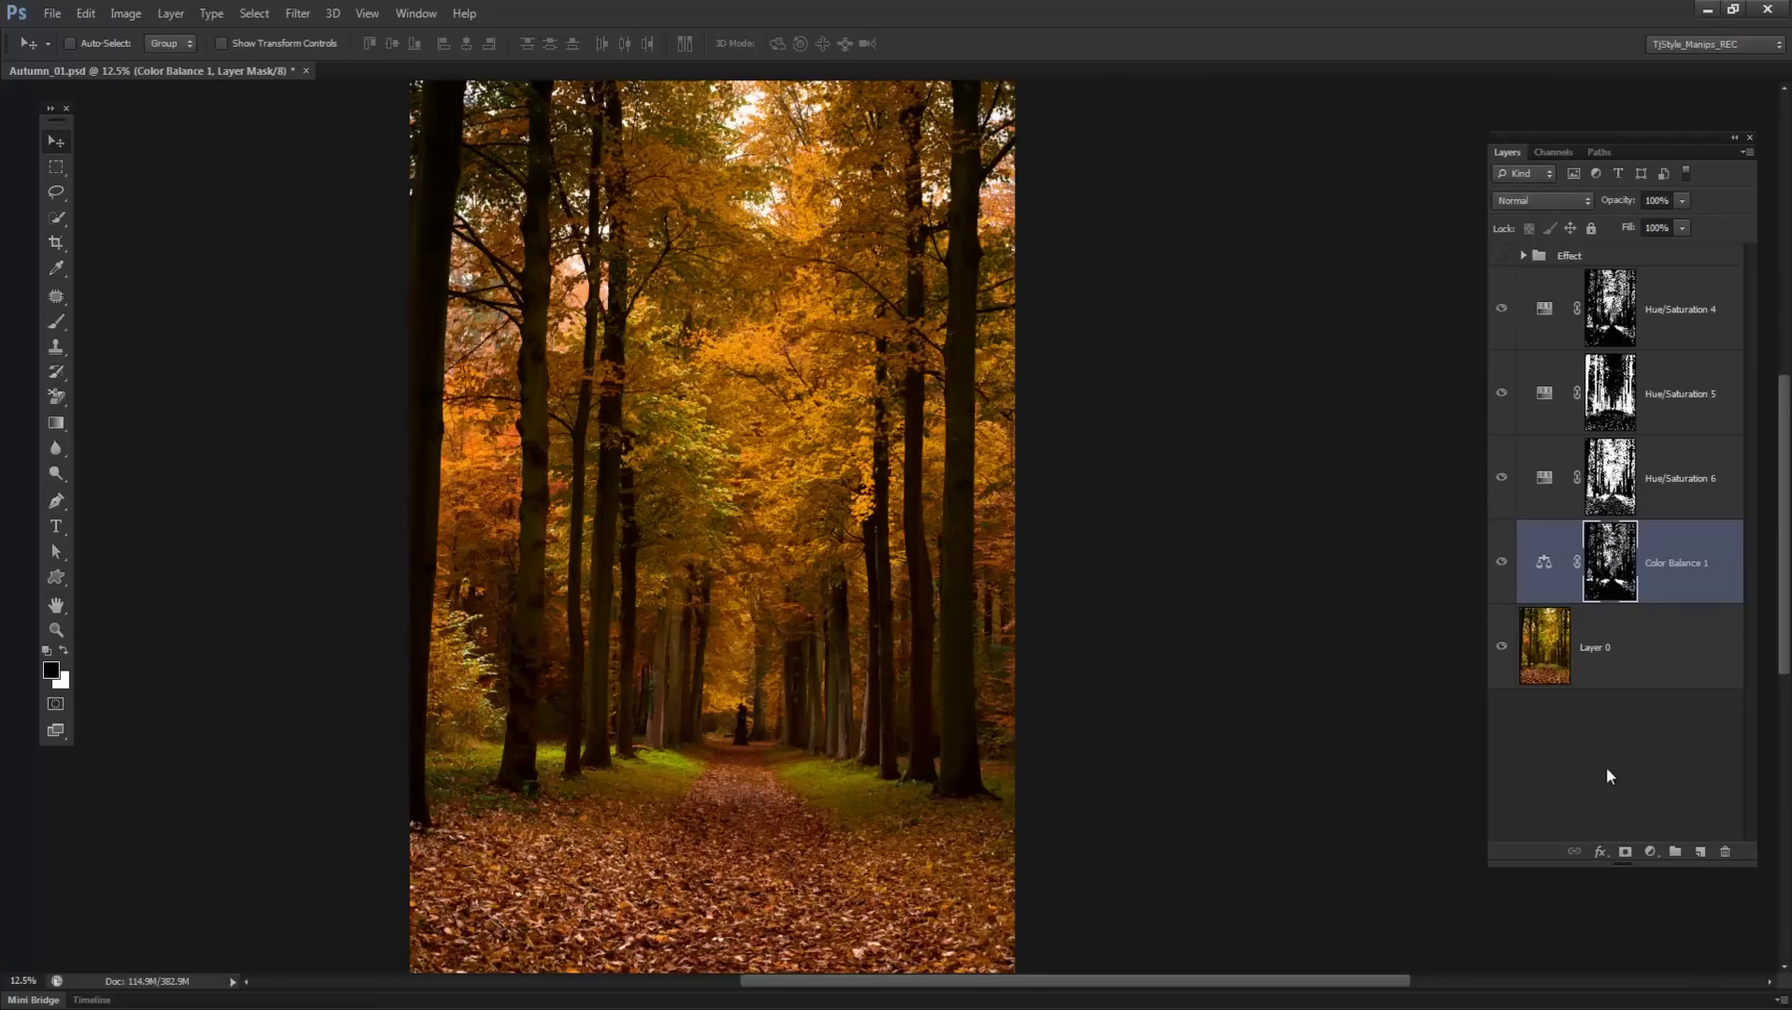
# - Group the four adjustment layers into Group 1 and toggle visibility against the Effect group
pyautogui.keyDown('shift'); pyautogui.click(1702, 314); pyautogui.keyUp('shift')
pyautogui.hotkey('ctrl', 'g')
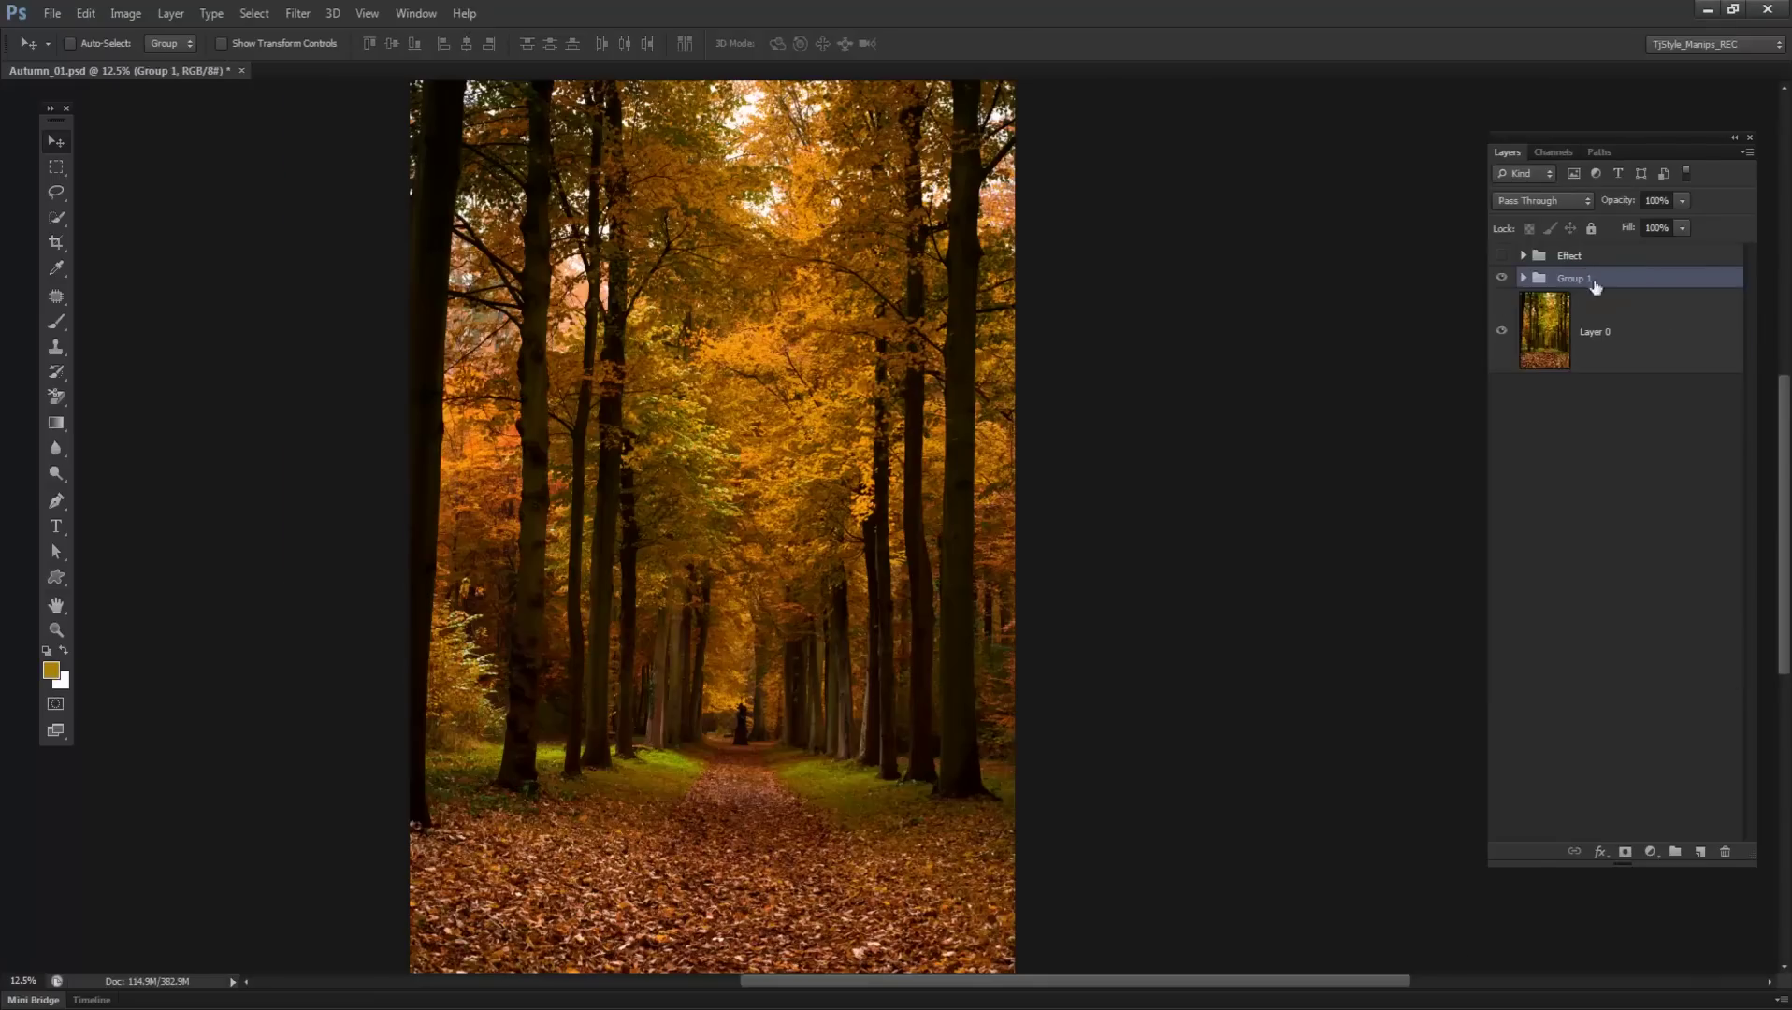
pyautogui.click(1502, 274)
pyautogui.click(1502, 255)
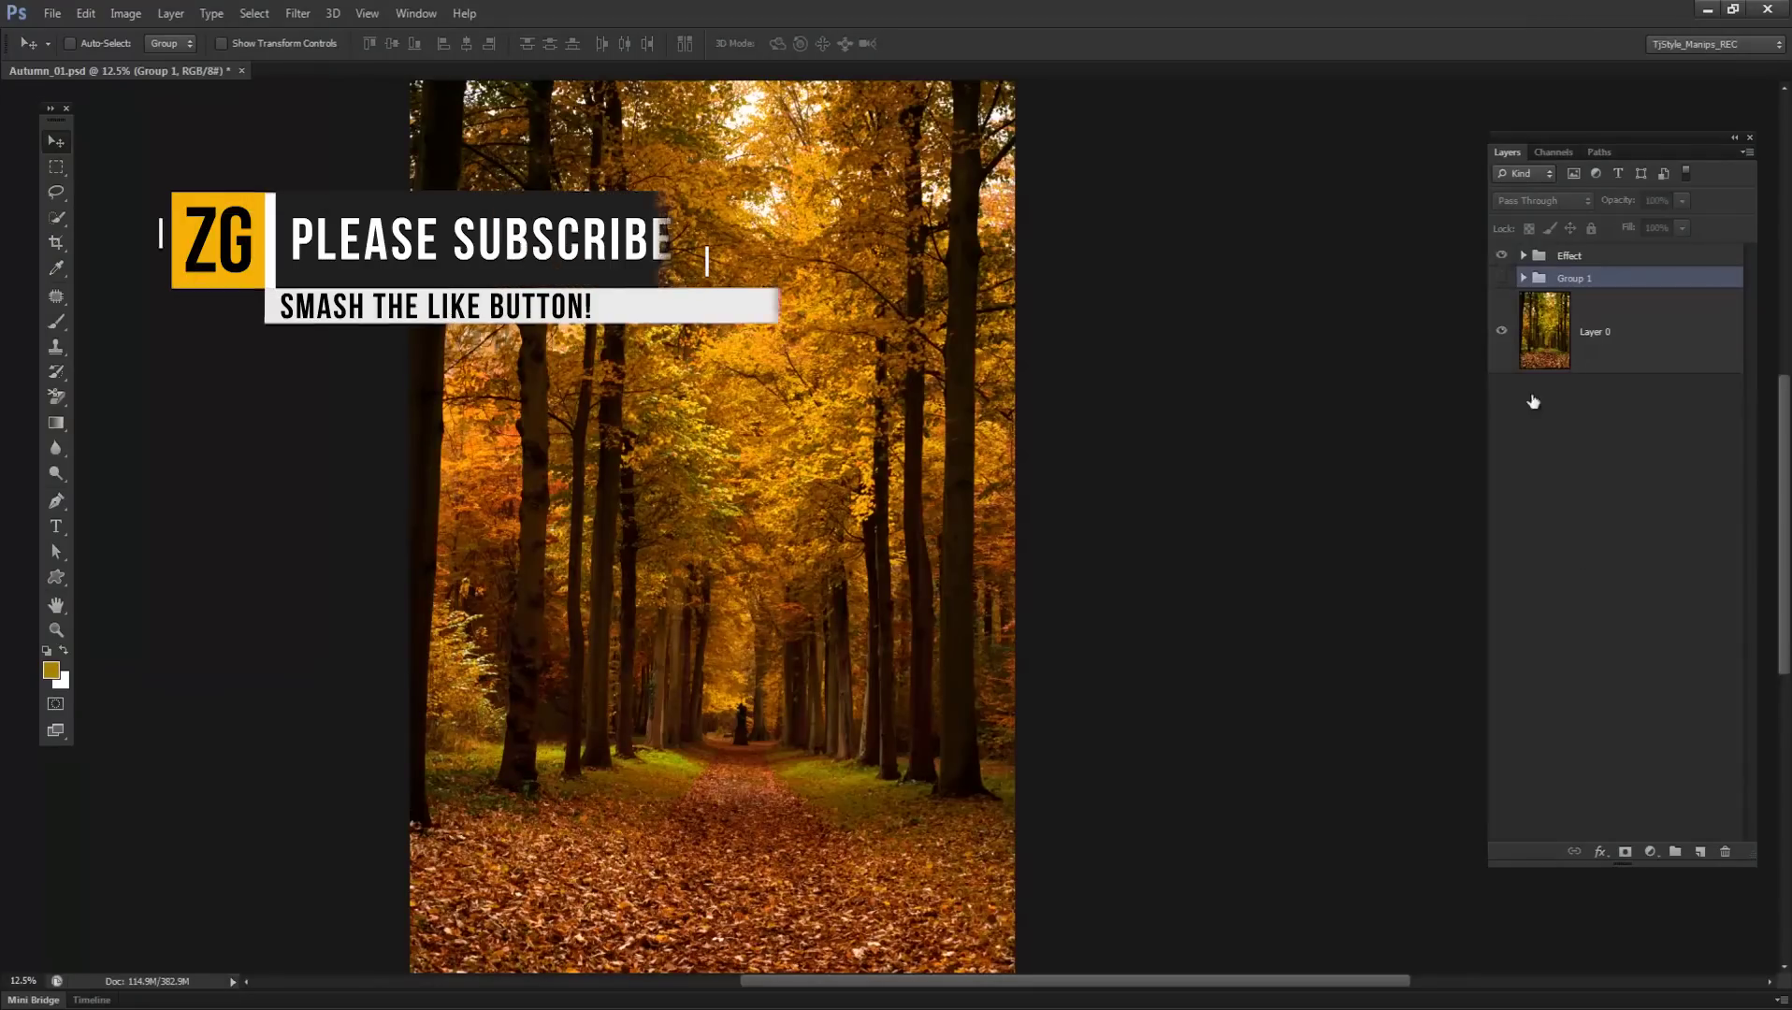
pyautogui.click(1659, 805)
pyautogui.click(1501, 255)
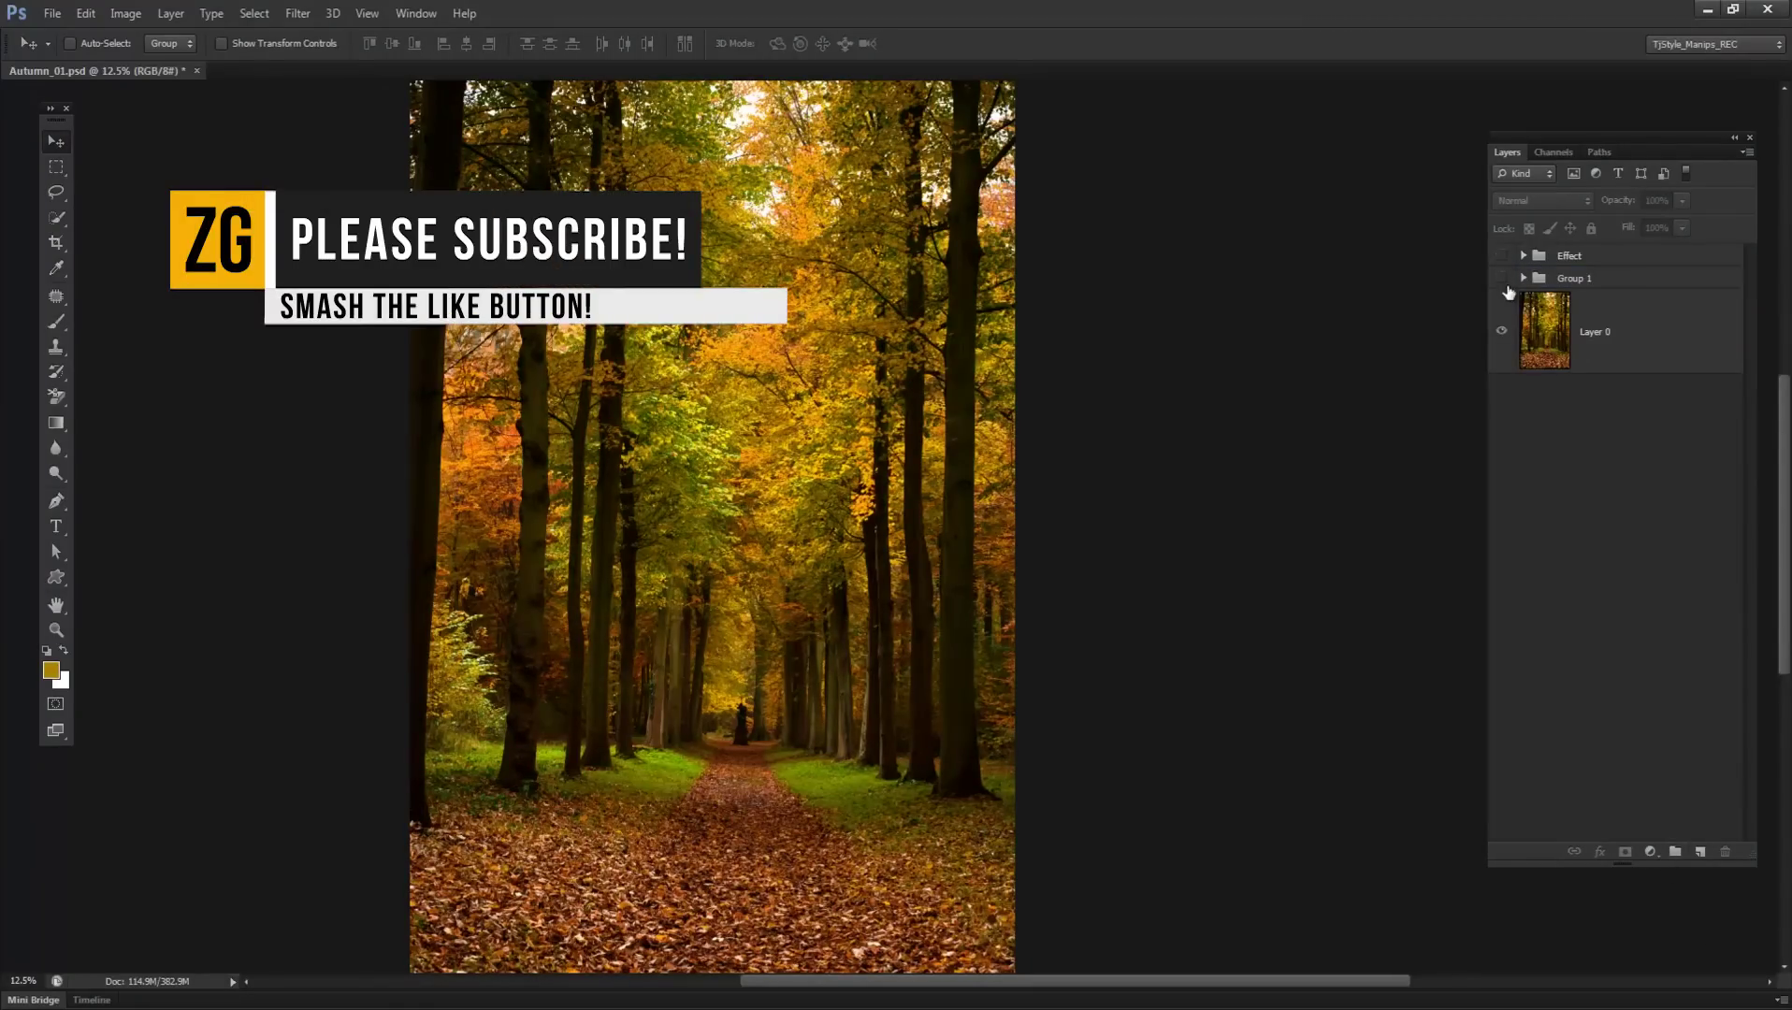
pyautogui.click(1502, 278)
# - Expand Group 1 and target the Hue/Saturation 4 adjustment at its top
pyautogui.click(1522, 279)
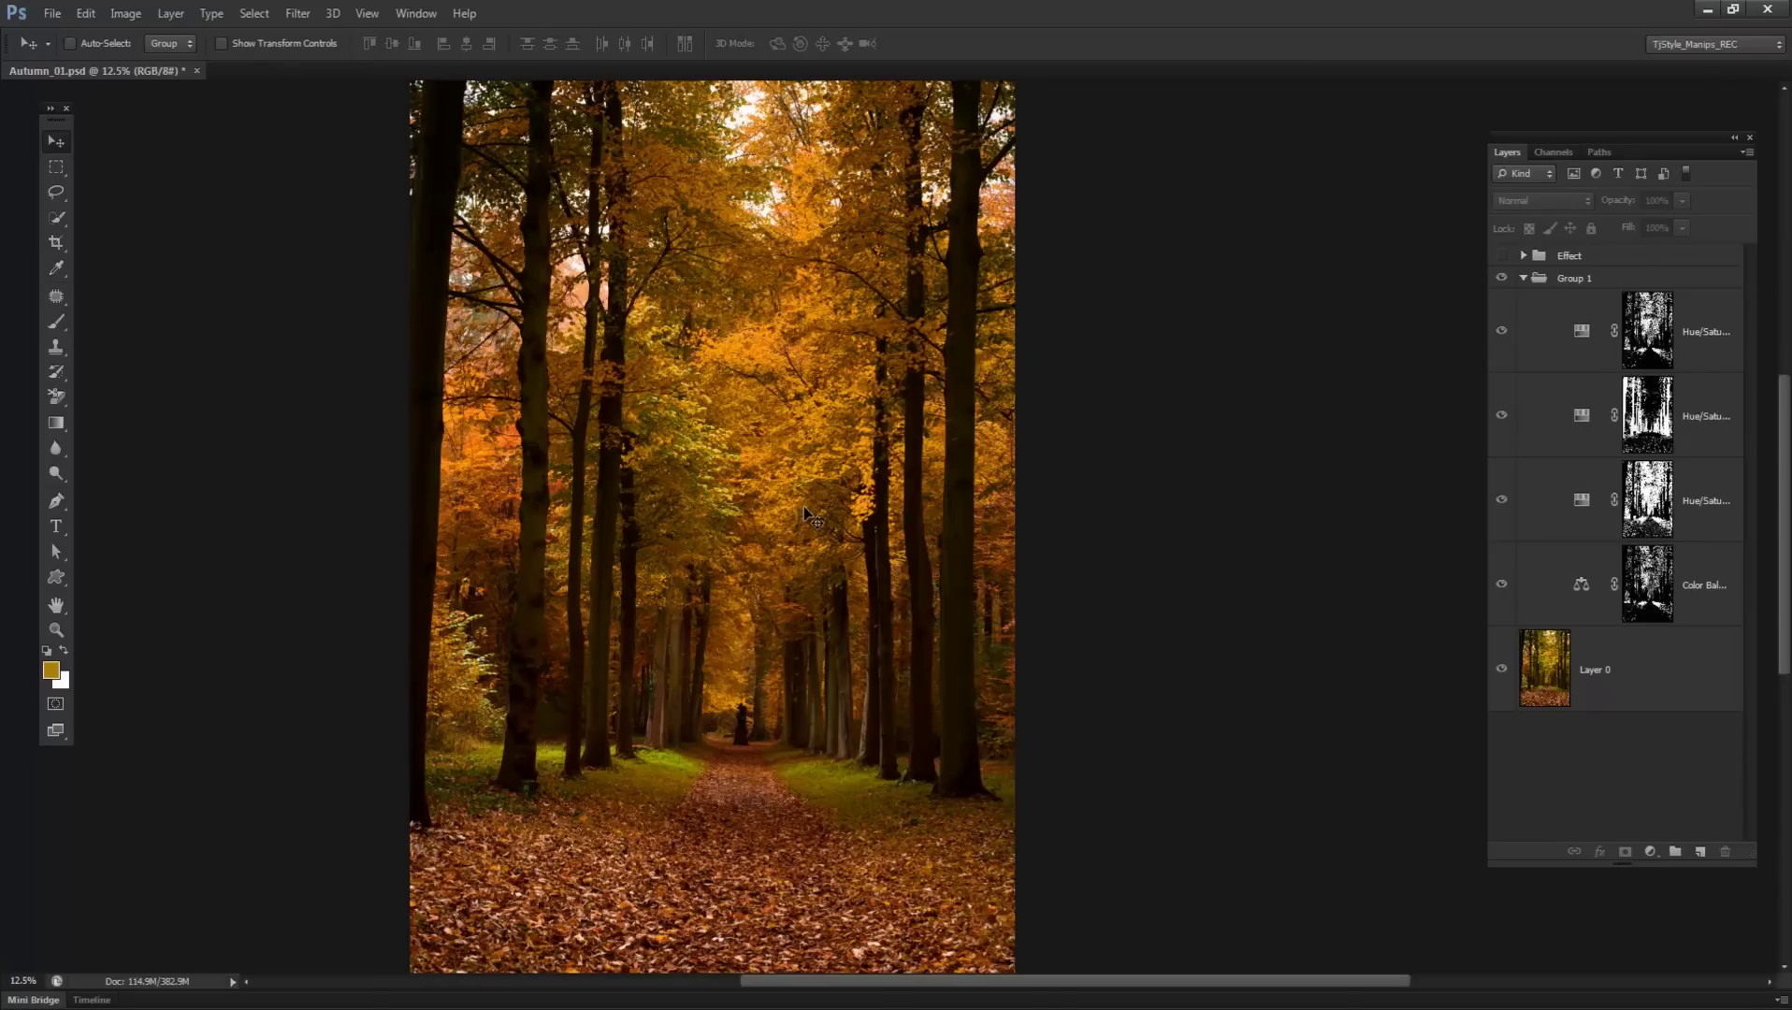
pyautogui.click(1601, 338)
pyautogui.click(1590, 365)
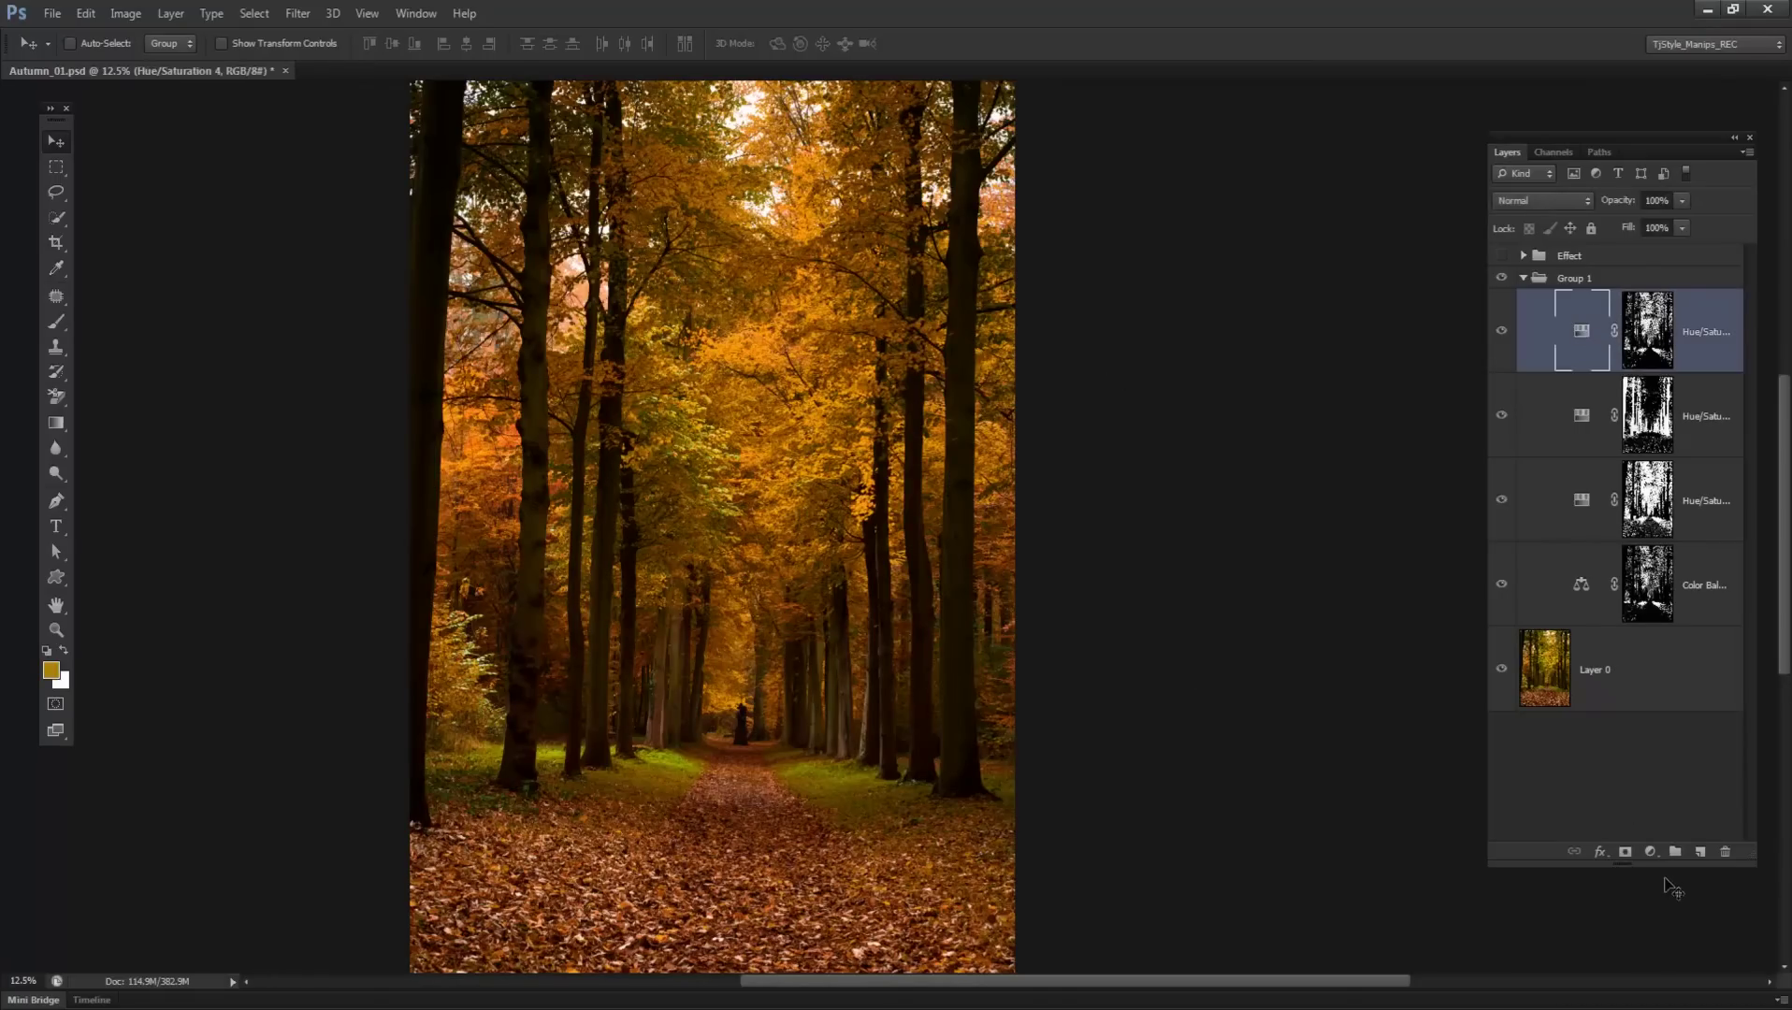
# - Add an unmasked Color Balance 2 atop Group 1 with midtones +9, +9, −6
pyautogui.click(1649, 851)
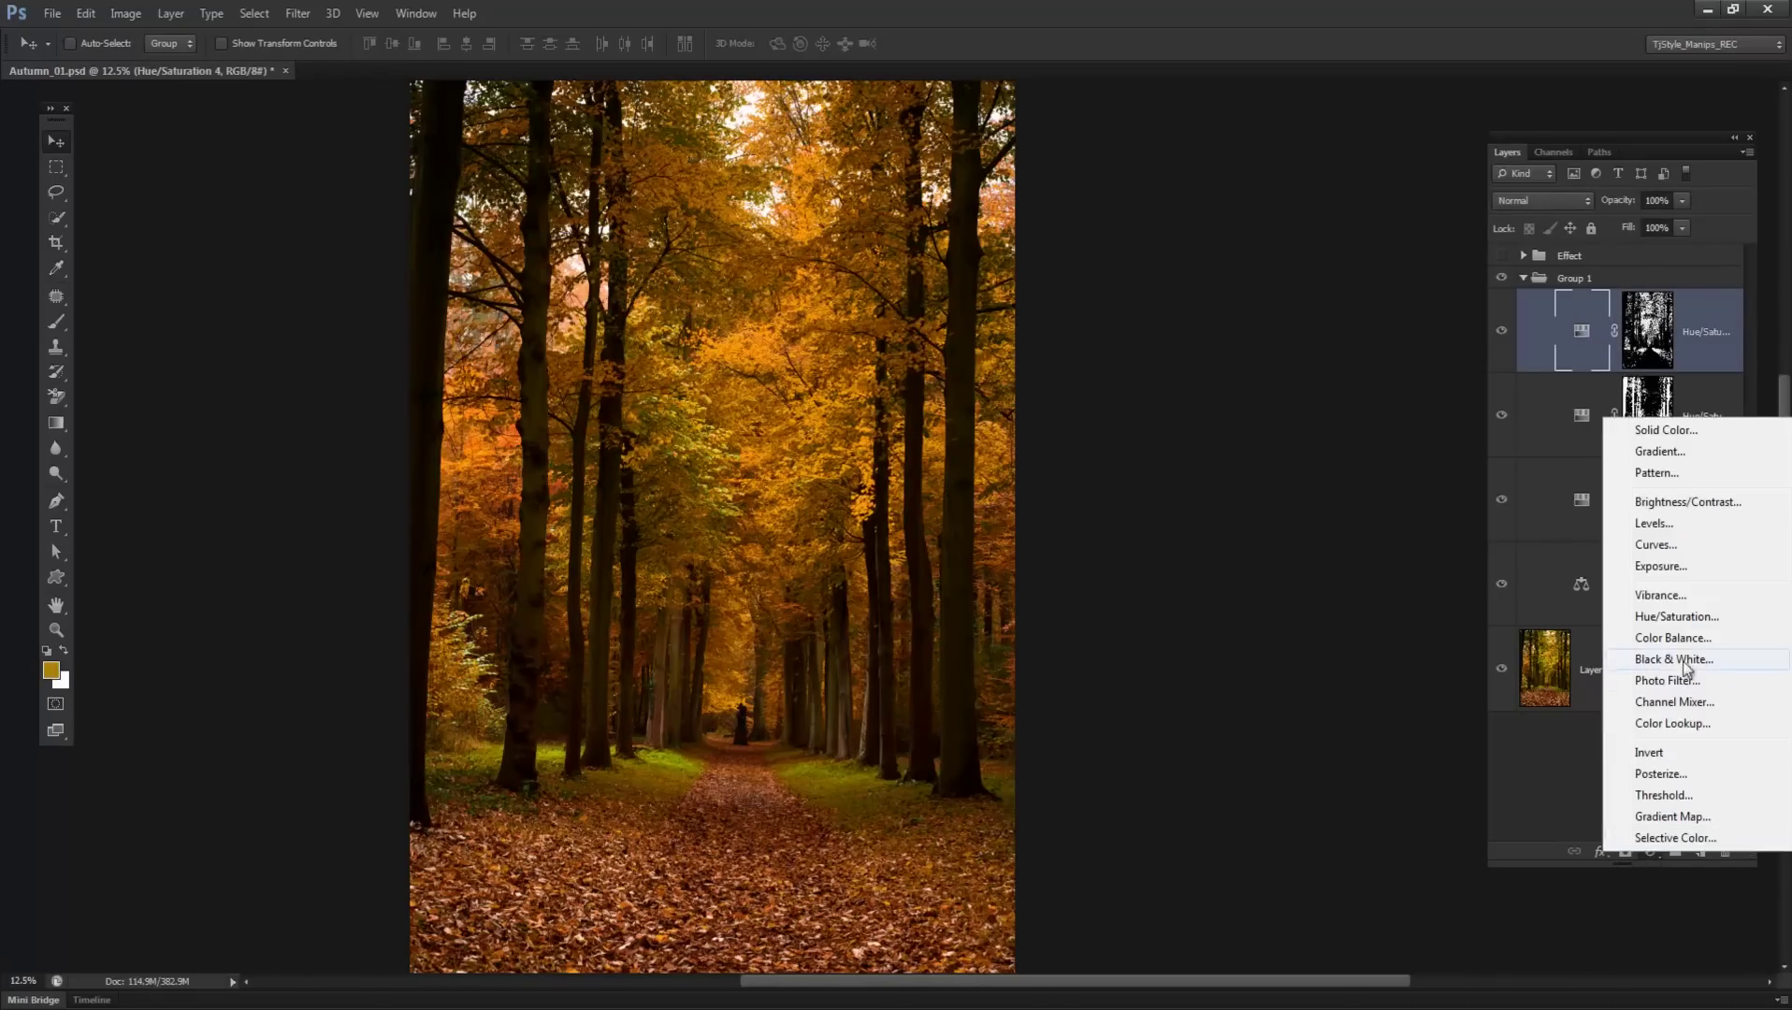
pyautogui.click(1674, 638)
pyautogui.click(1360, 303)
pyautogui.moveTo(1364, 302); pyautogui.dragTo(1364, 301)
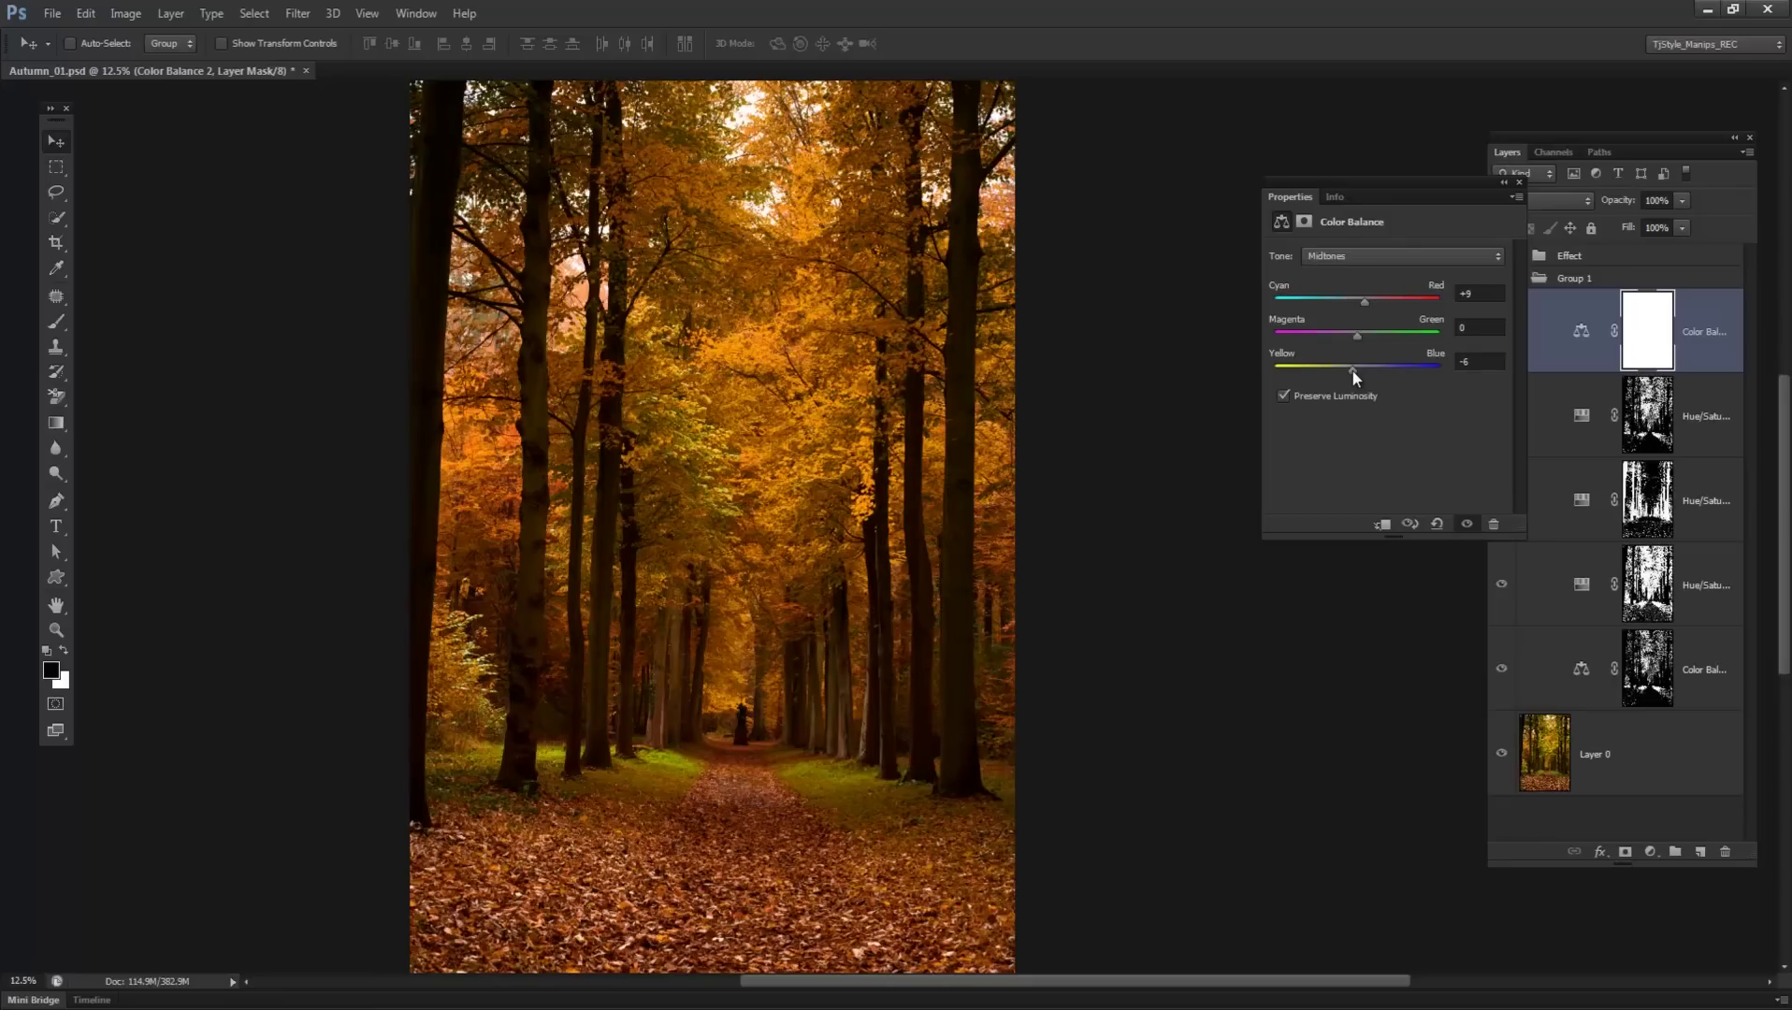
pyautogui.moveTo(1358, 335); pyautogui.dragTo(1365, 340)
pyautogui.click(1517, 183)
pyautogui.click(1580, 334)
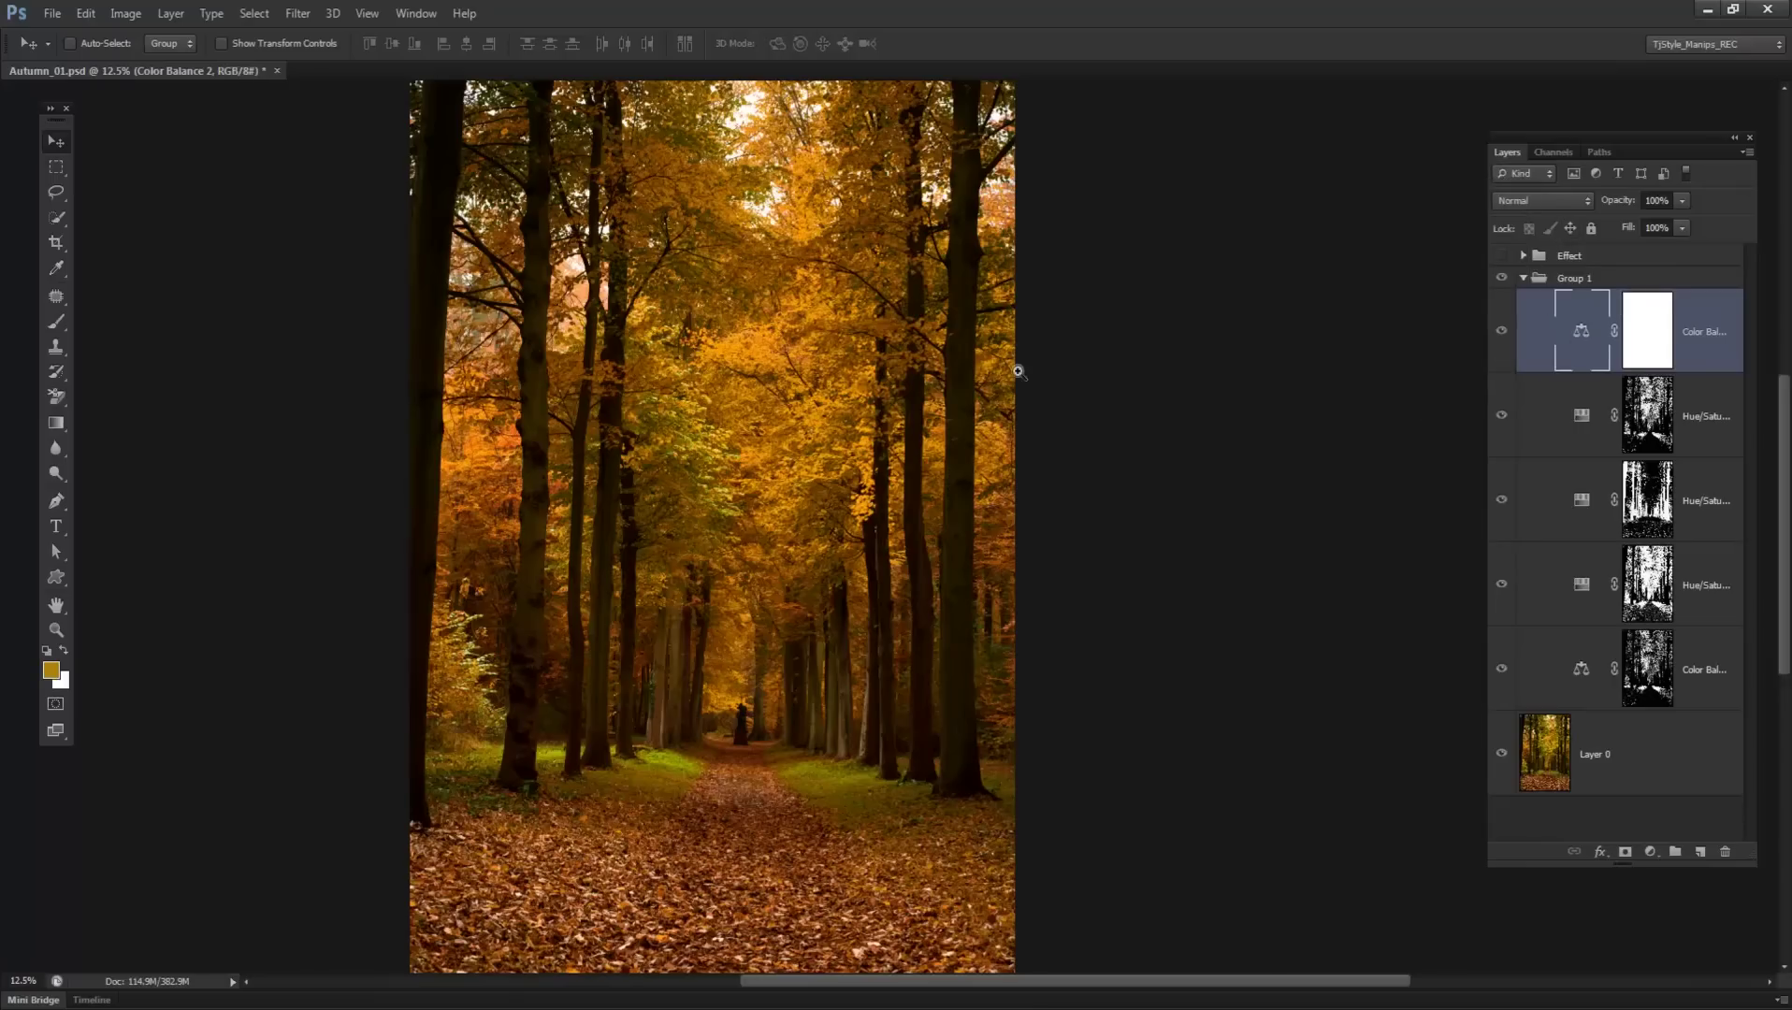
pyautogui.scroll(3, 879, 403)
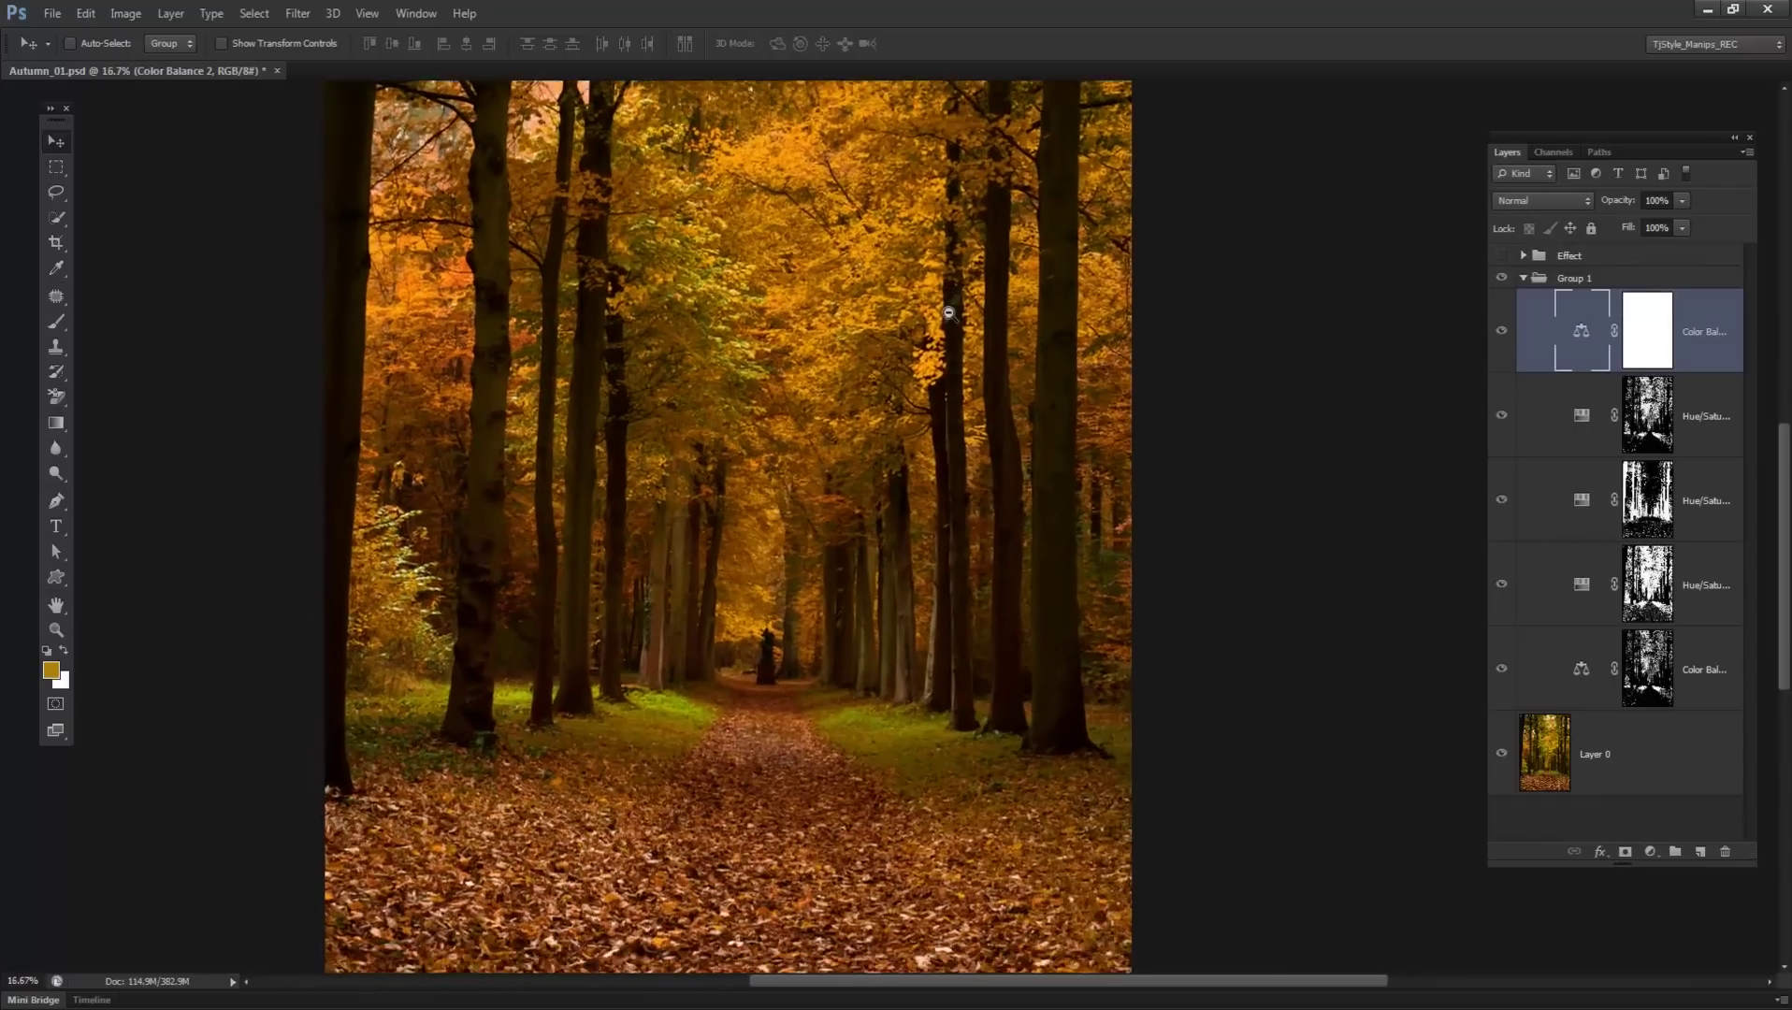
pyautogui.scroll(2, 1056, 426)
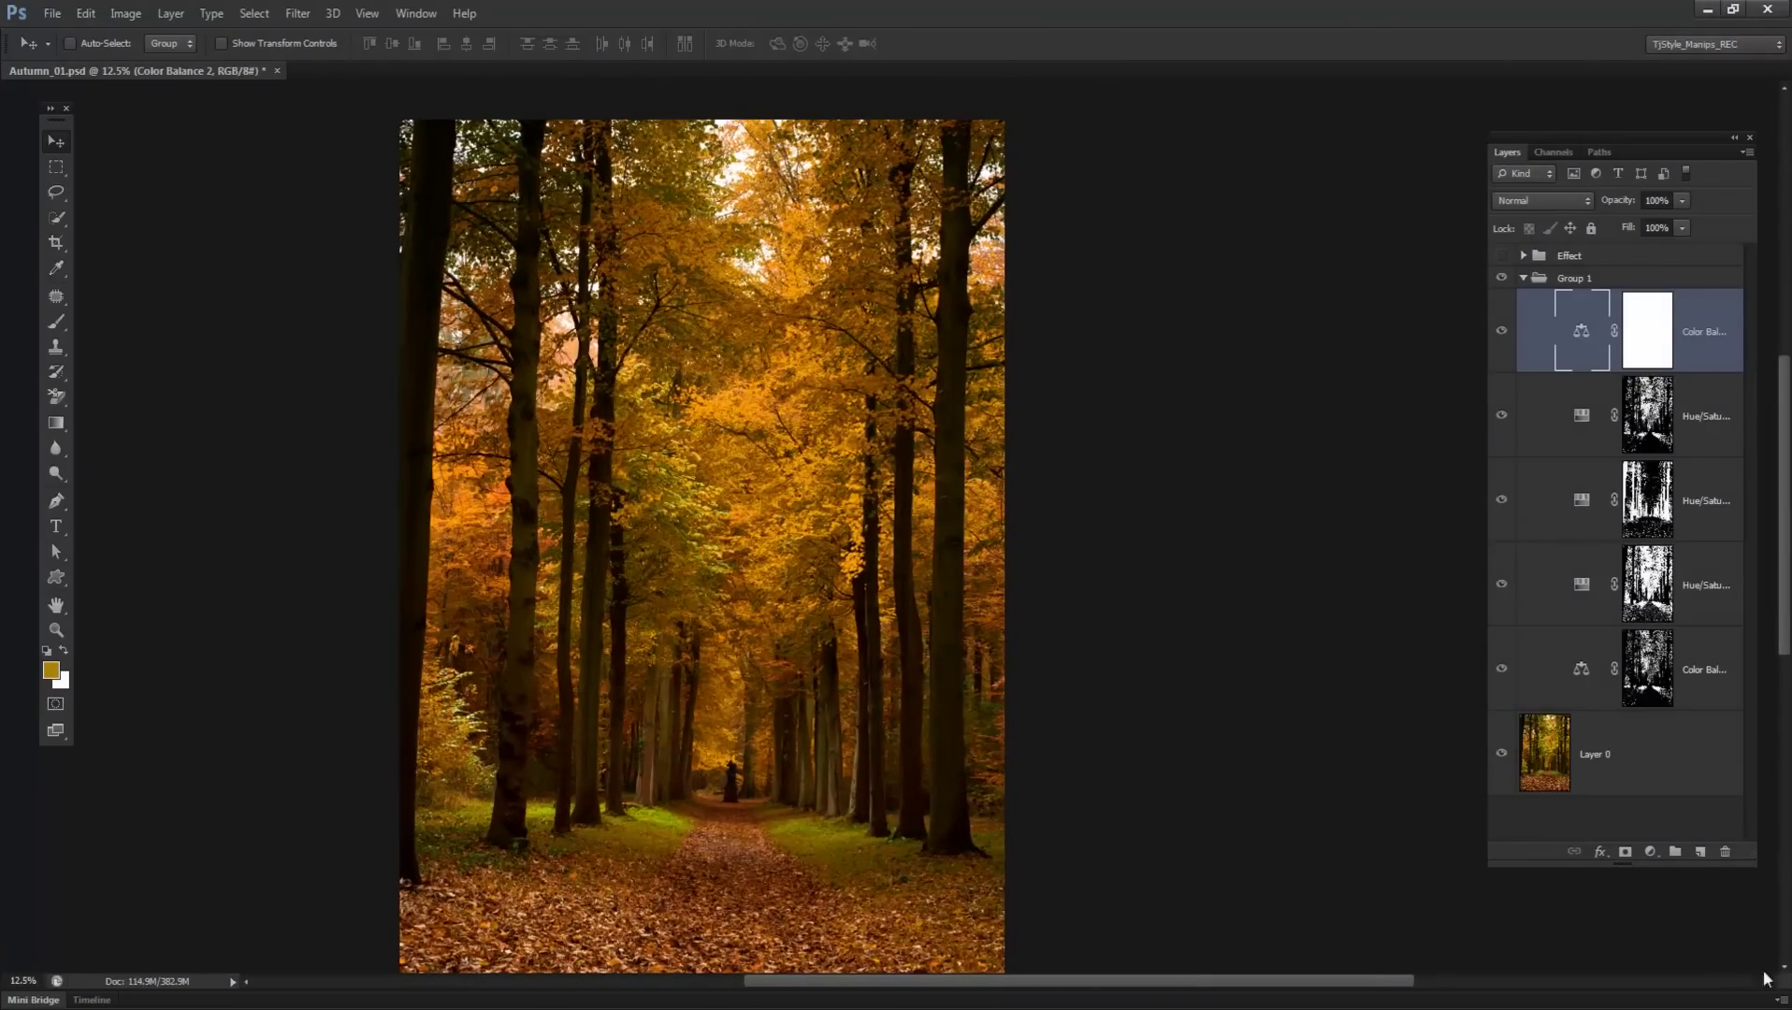
# - On a new Layer 1, fill the area outside an inset rectangle with black as a border
pyautogui.click(1700, 851)
pyautogui.press('m')
pyautogui.moveTo(918, 712); pyautogui.dragTo(913, 669)
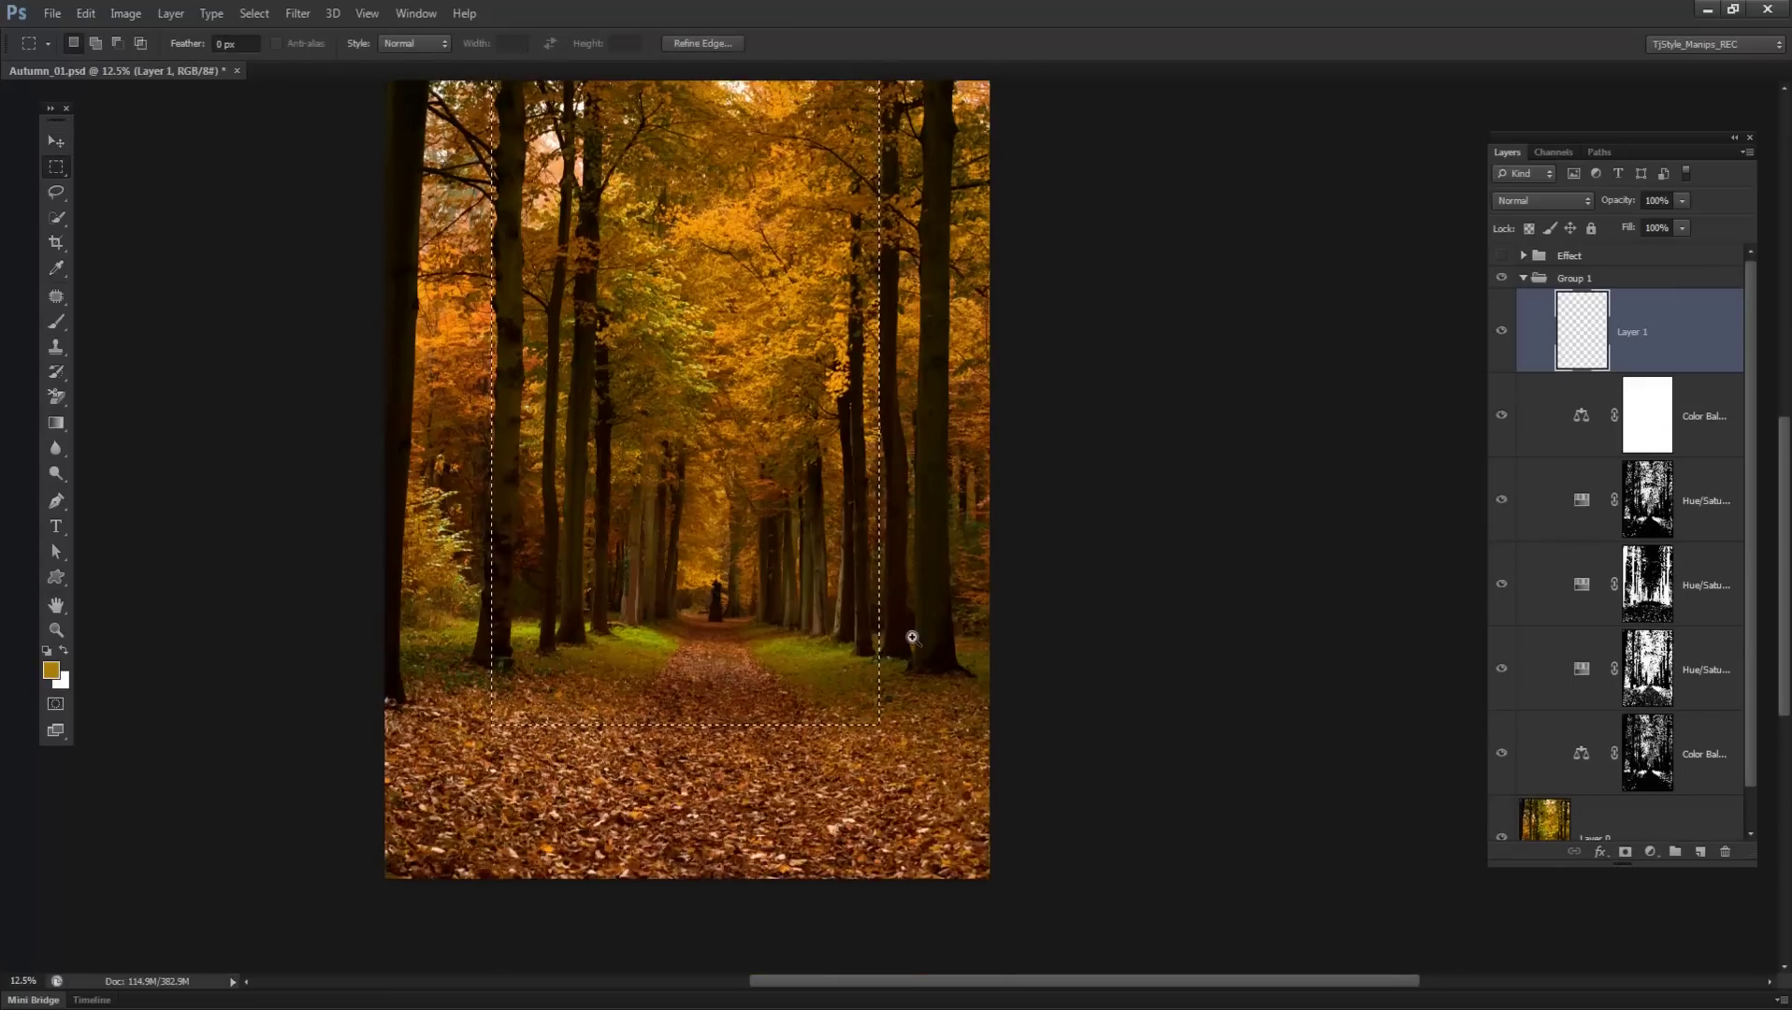
pyautogui.hotkey('ctrl', '-')
pyautogui.moveTo(689, 251); pyautogui.dragTo(1035, 780)
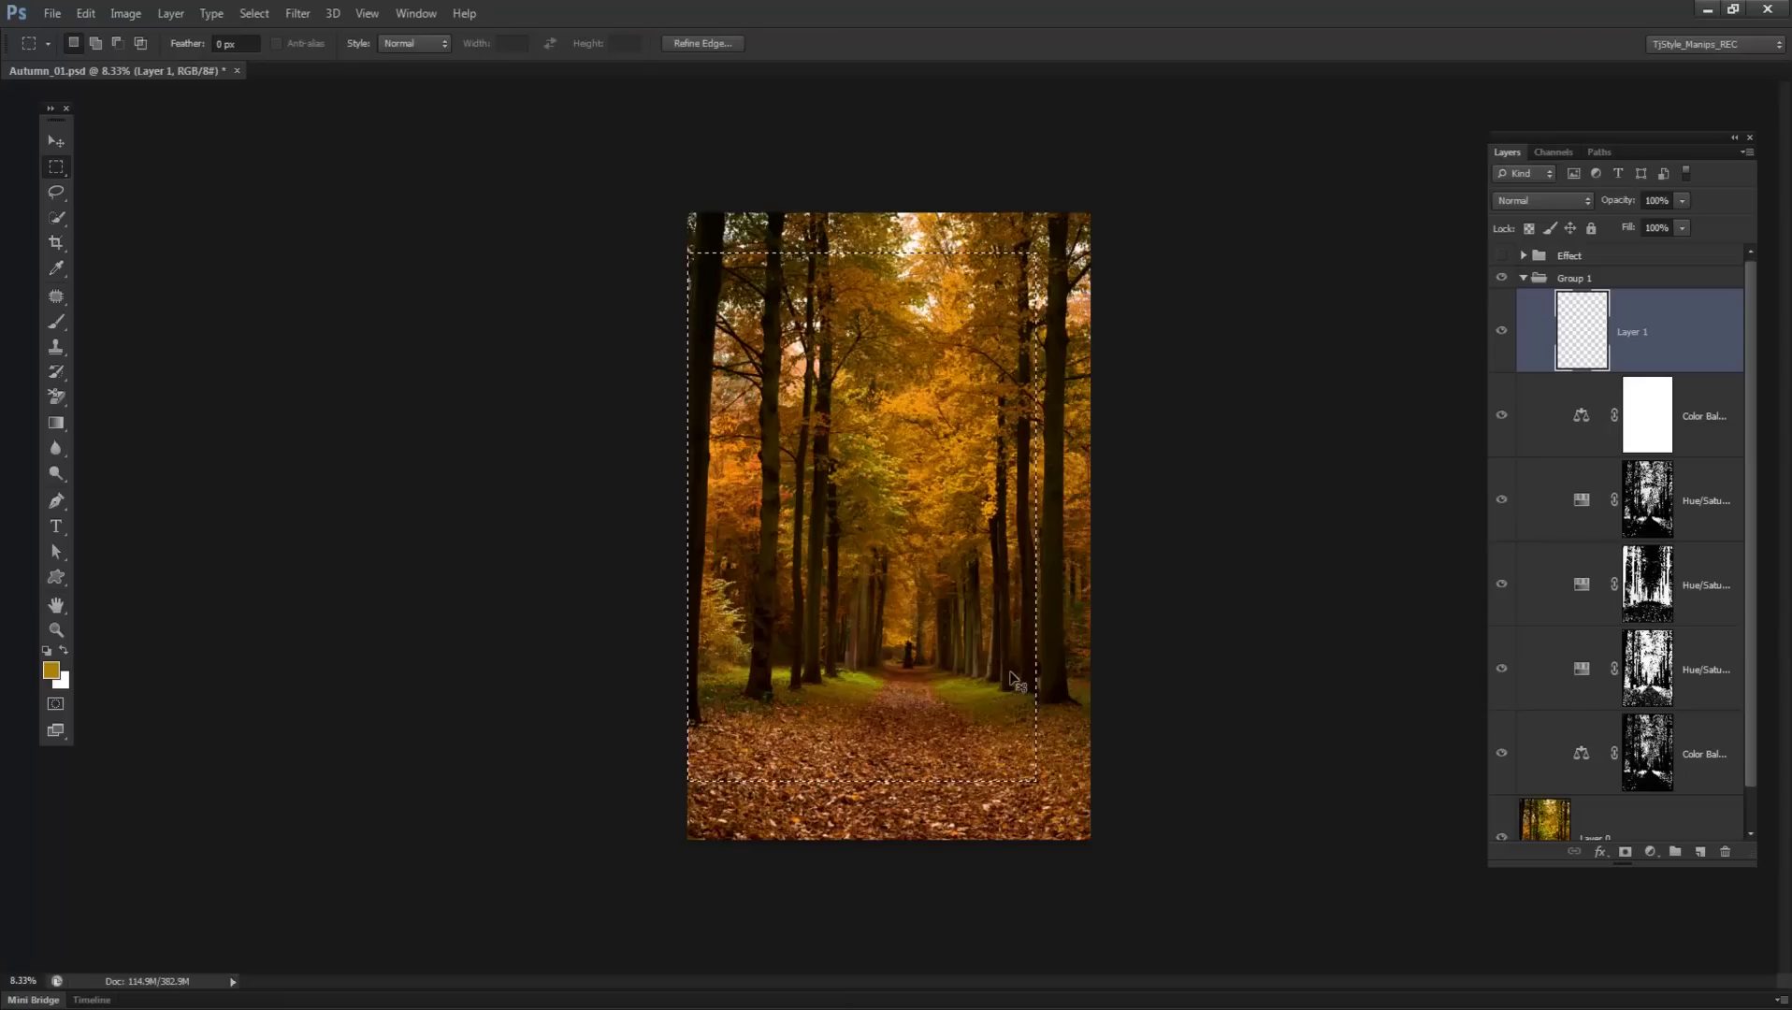
pyautogui.hotkey('ctrl', 'shift', 'i')
pyautogui.press('d')
pyautogui.hotkey('alt', 'BackSpace')
pyautogui.hotkey('ctrl', 'd')
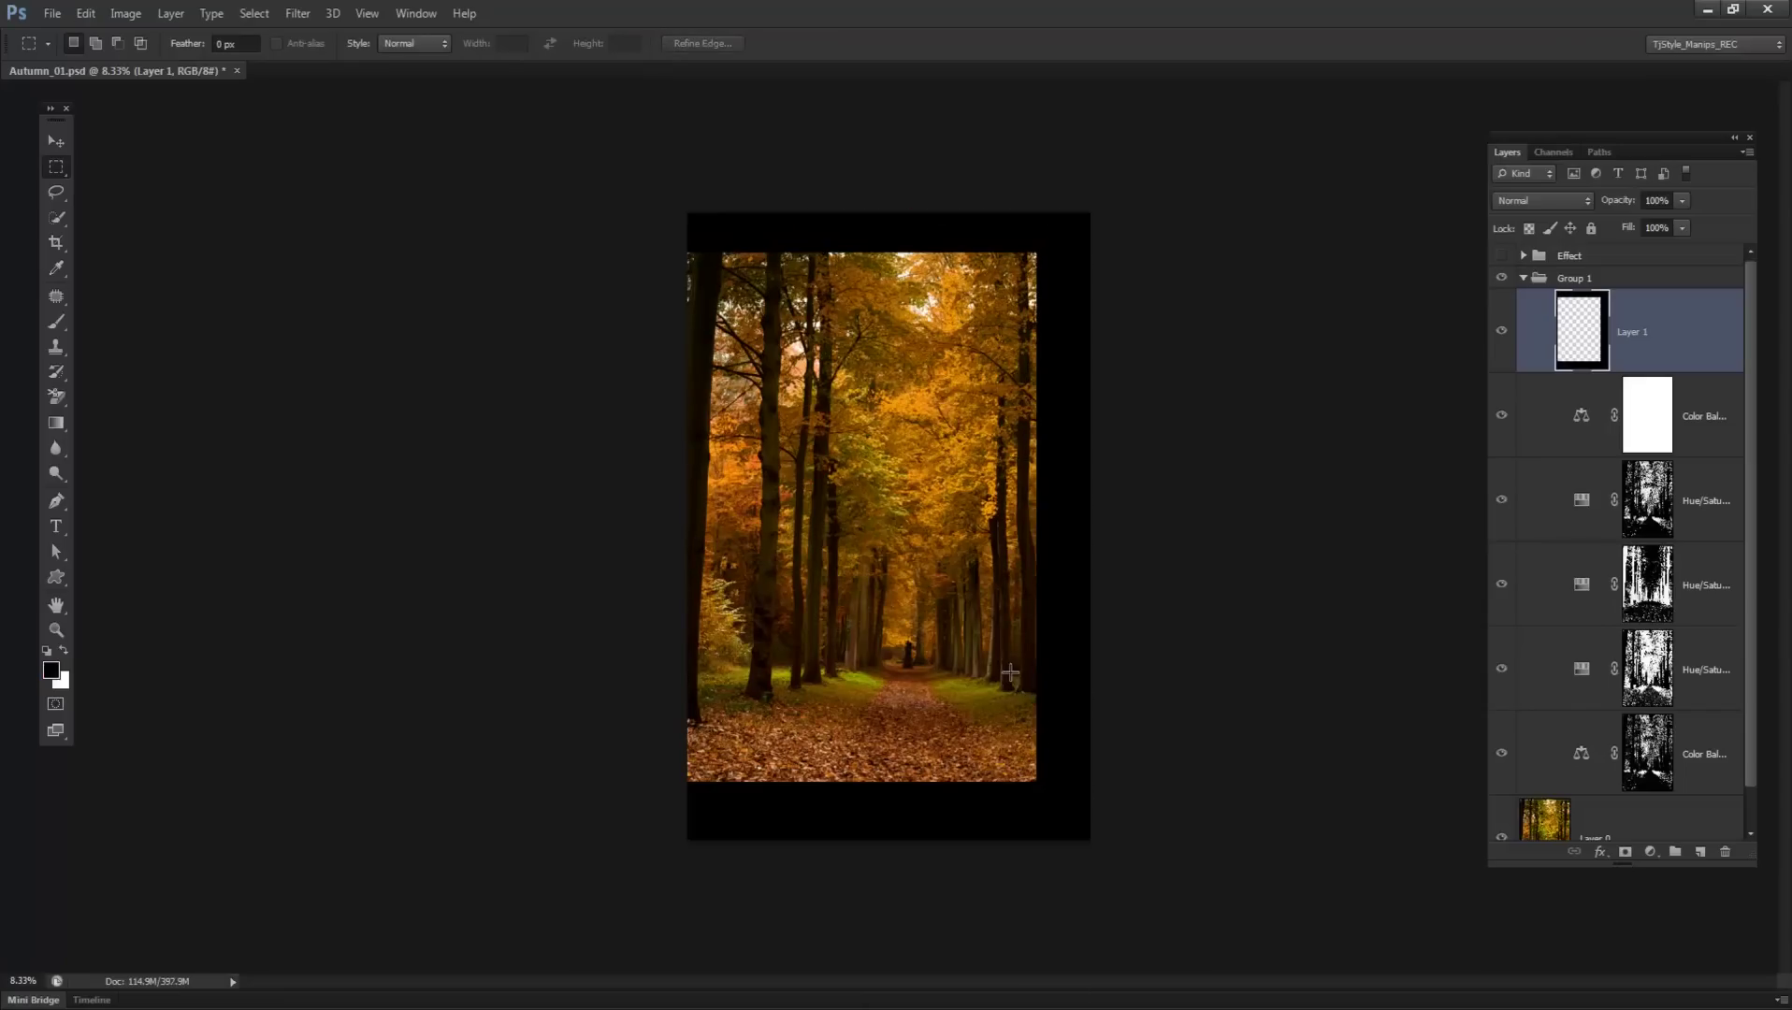
pyautogui.click(297, 13)
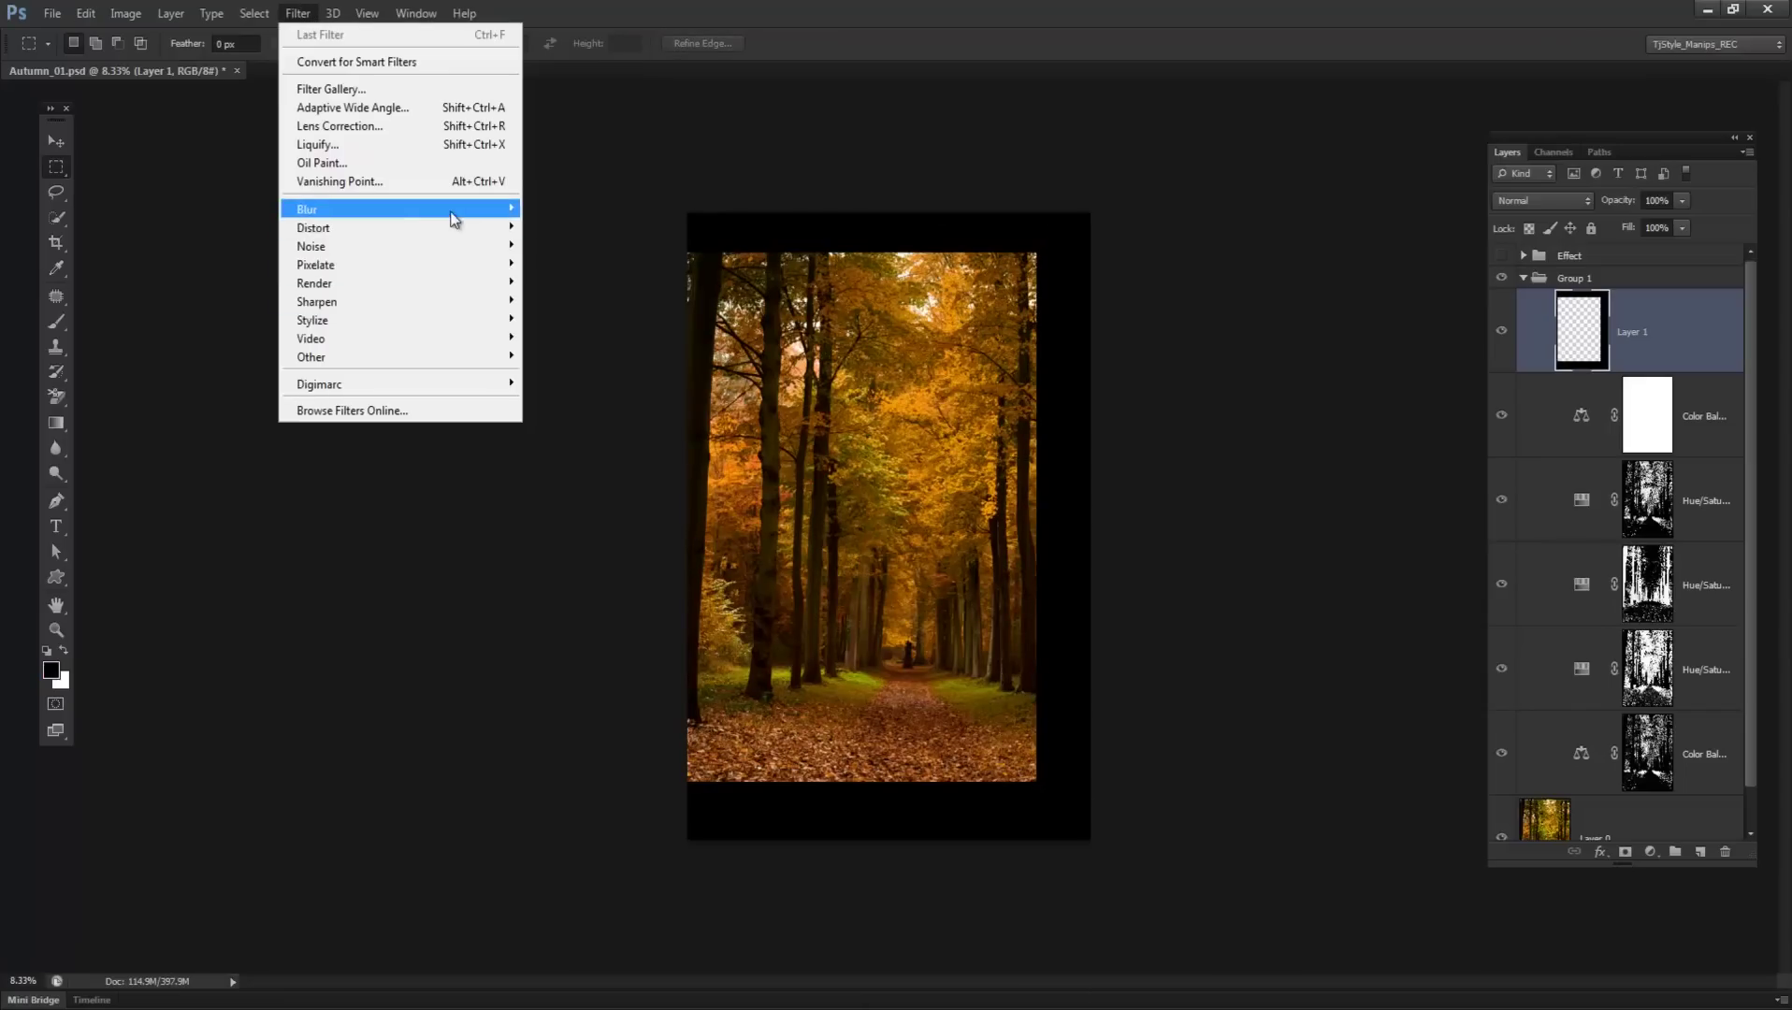
# - Blur Layer 1's black border with a 339-pixel Gaussian Blur
pyautogui.moveTo(449, 209)
pyautogui.click(596, 350)
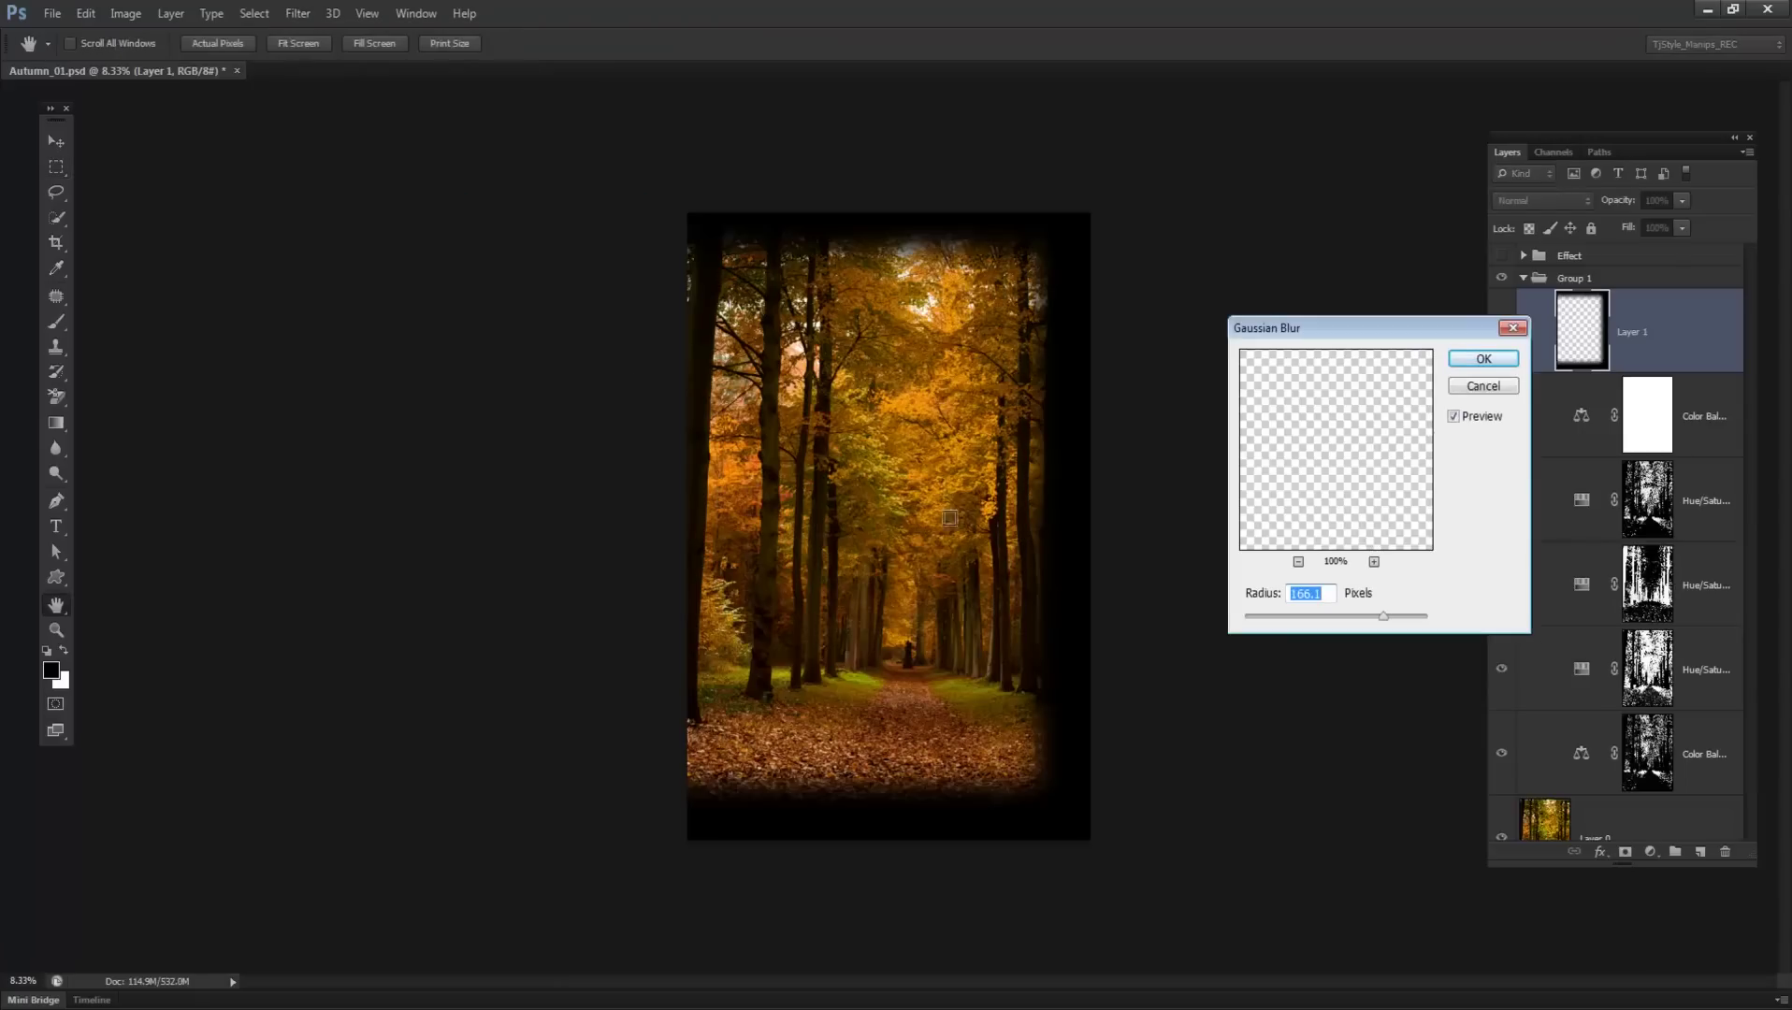
pyautogui.moveTo(1383, 615); pyautogui.dragTo(1400, 614)
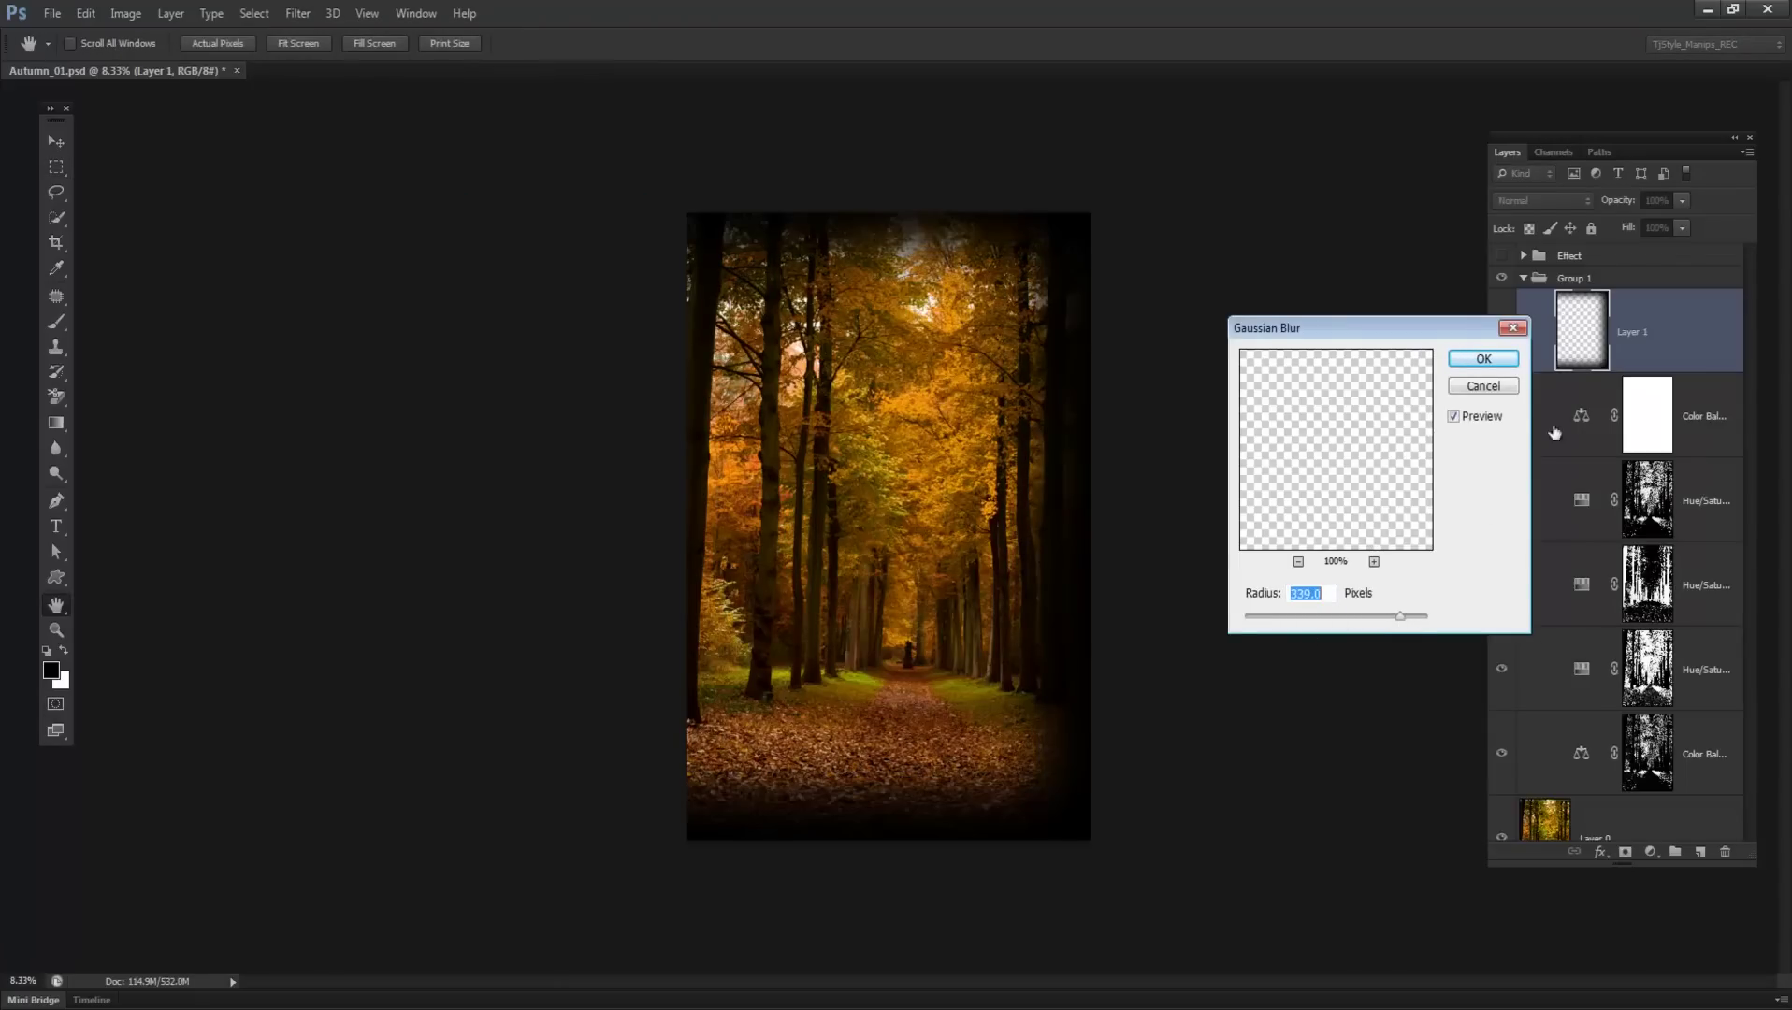
pyautogui.click(1504, 362)
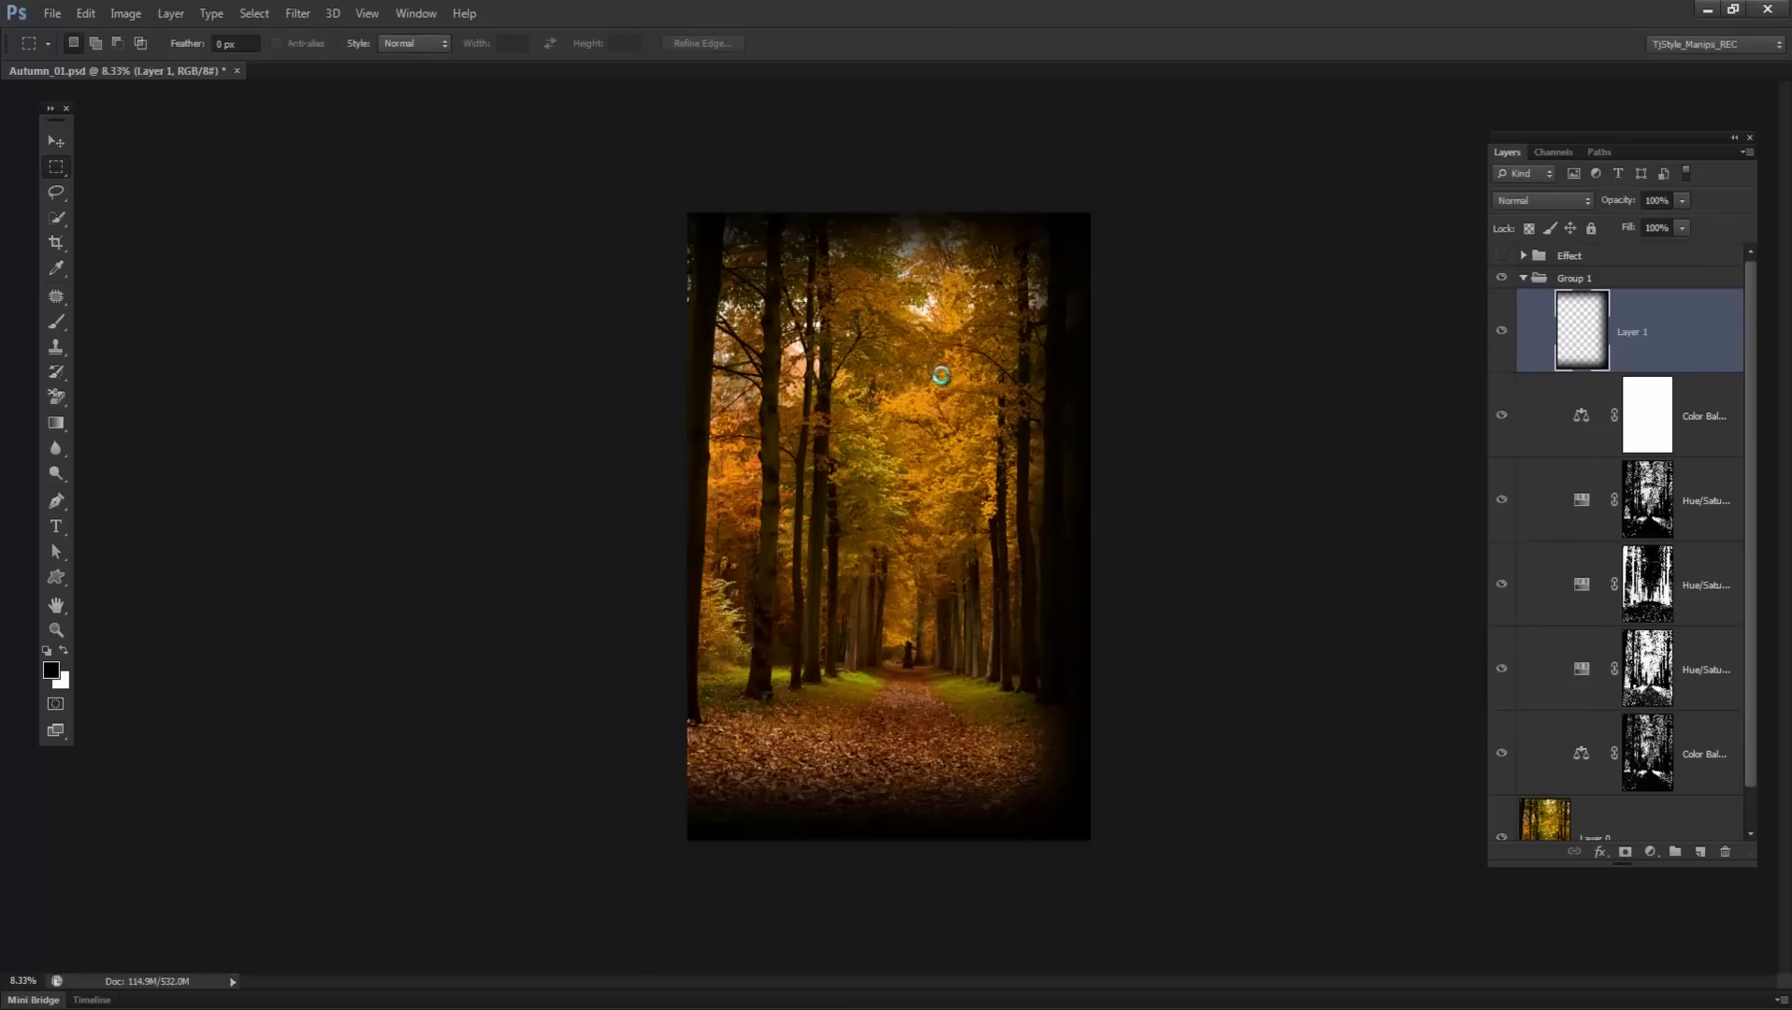
# - Turn off Layer 1's vignette and zoom around to inspect the photo without it
pyautogui.scroll(1, 1087, 535)
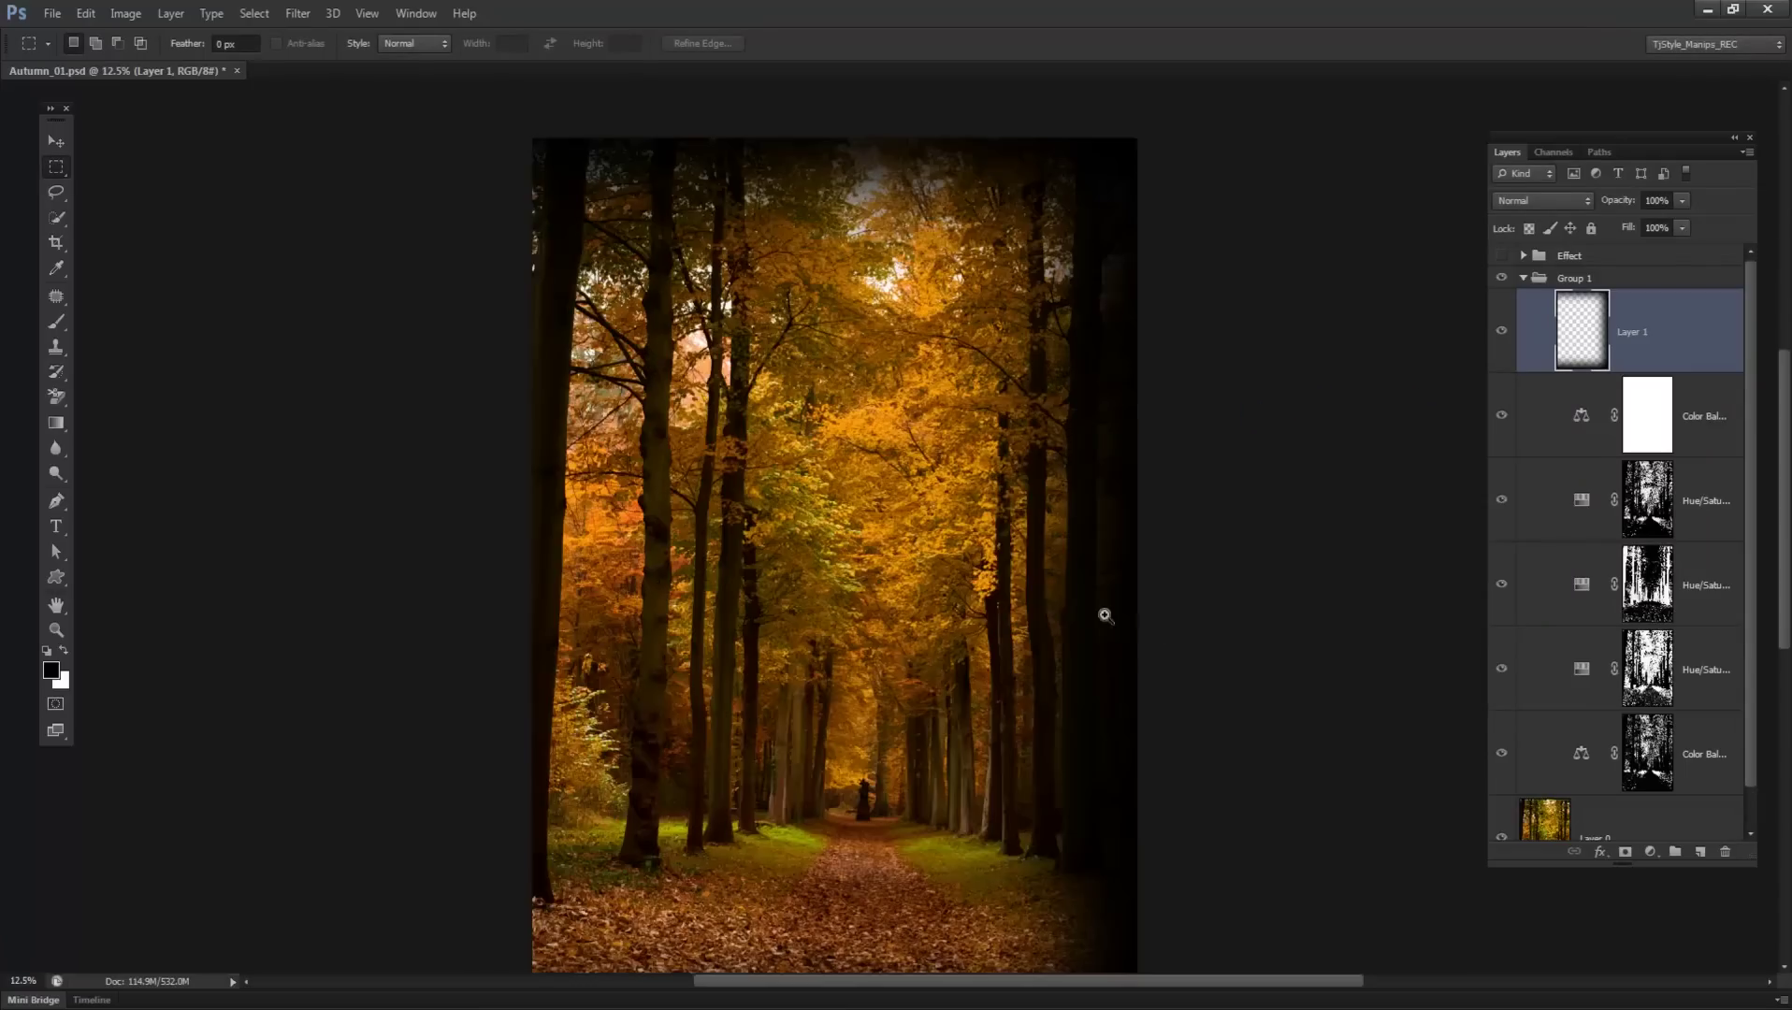
pyautogui.scroll(-2, 1036, 601)
pyautogui.scroll(-1, 1000, 459)
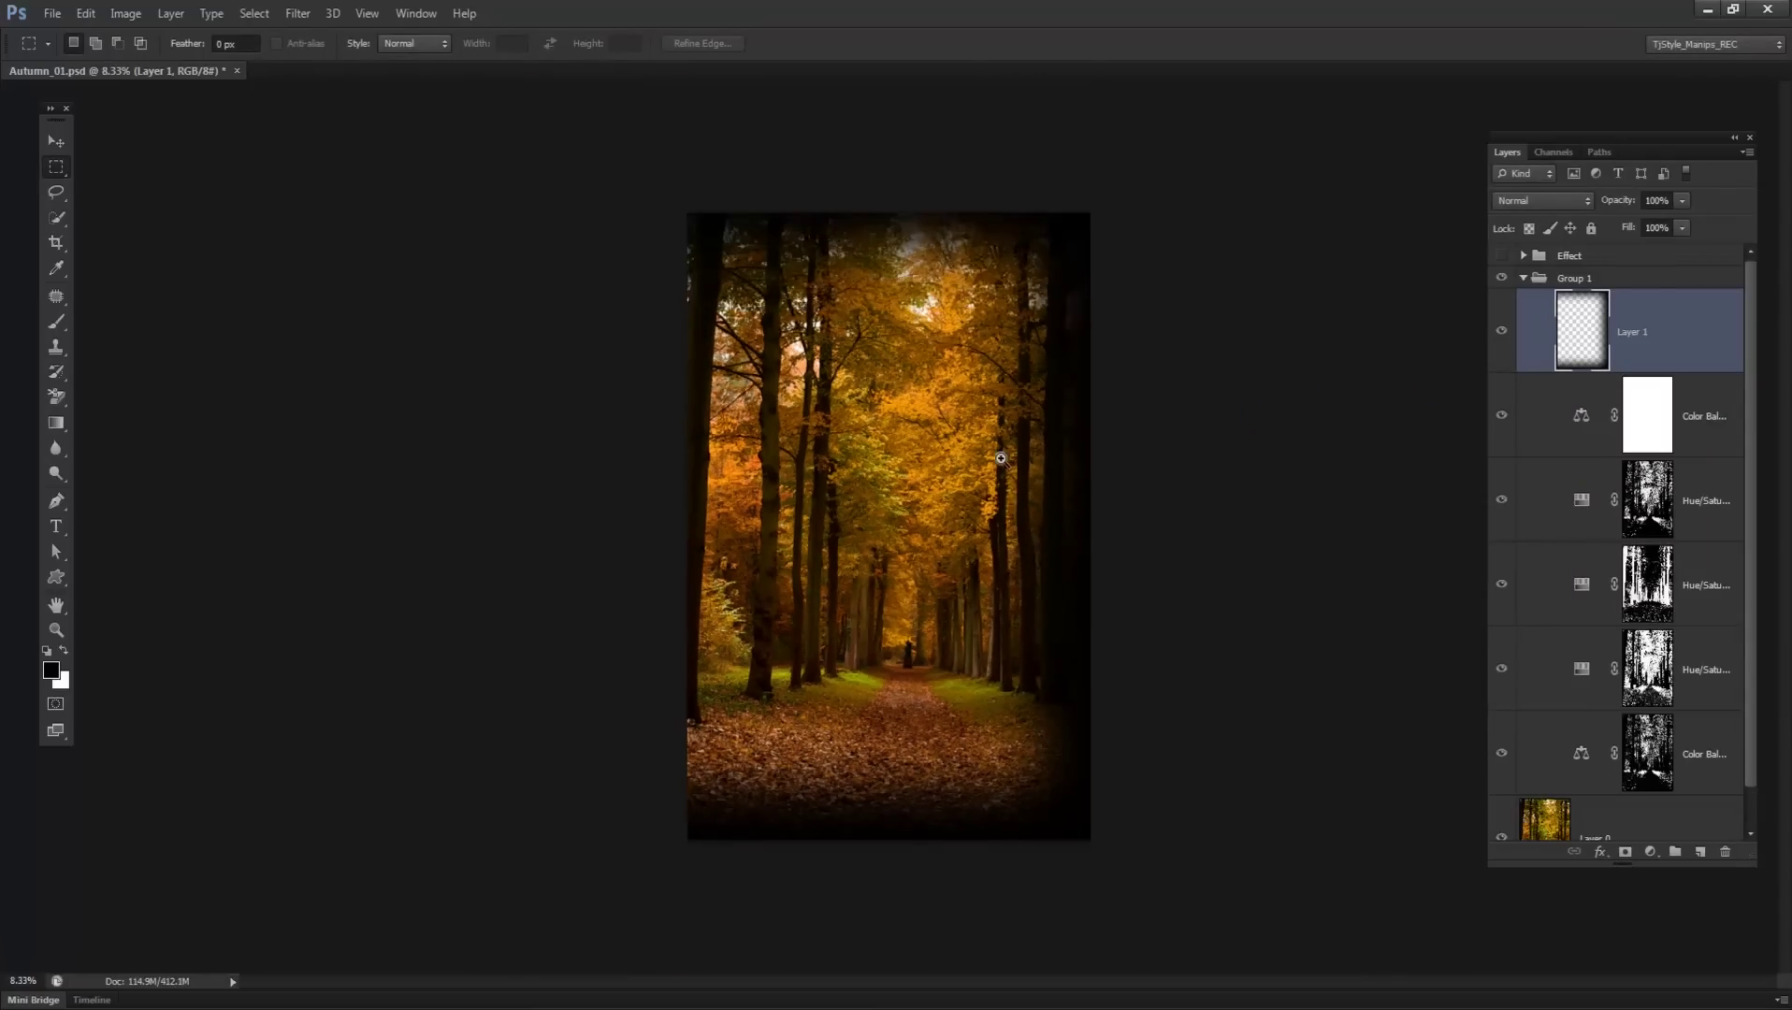
pyautogui.scroll(1, 963, 454)
pyautogui.click(1501, 330)
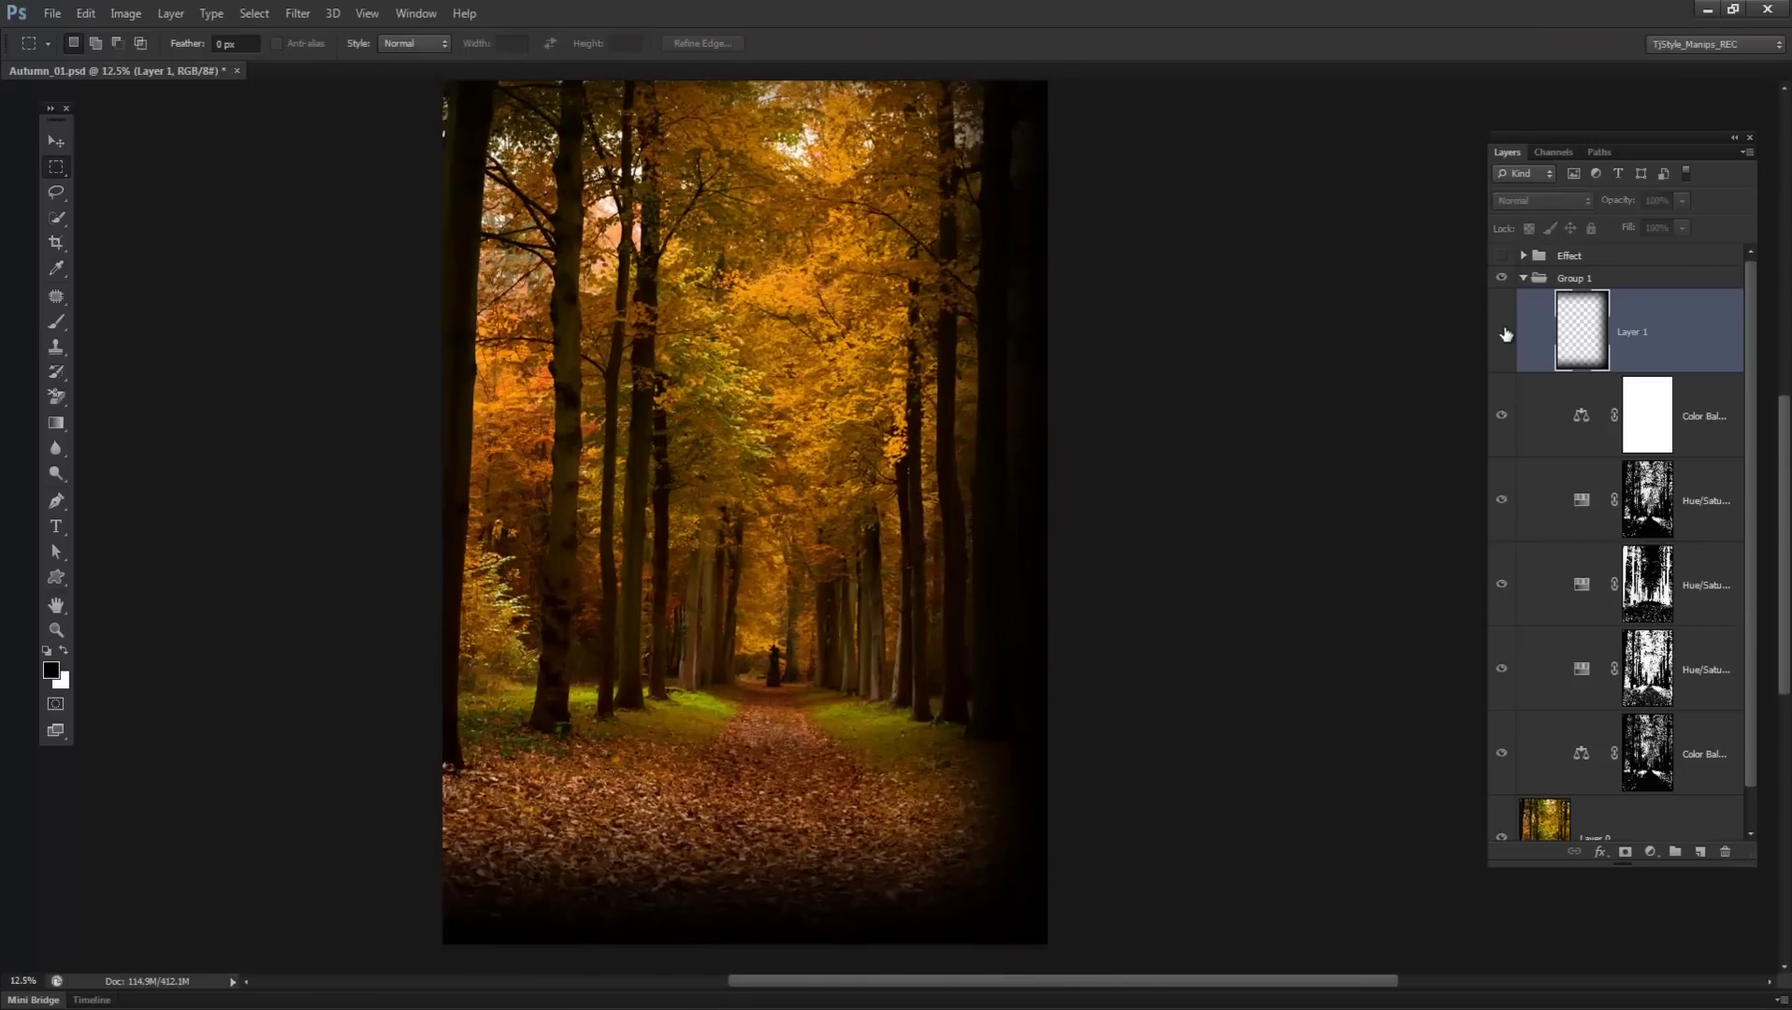
pyautogui.scroll(1, 887, 377)
pyautogui.scroll(2, 886, 377)
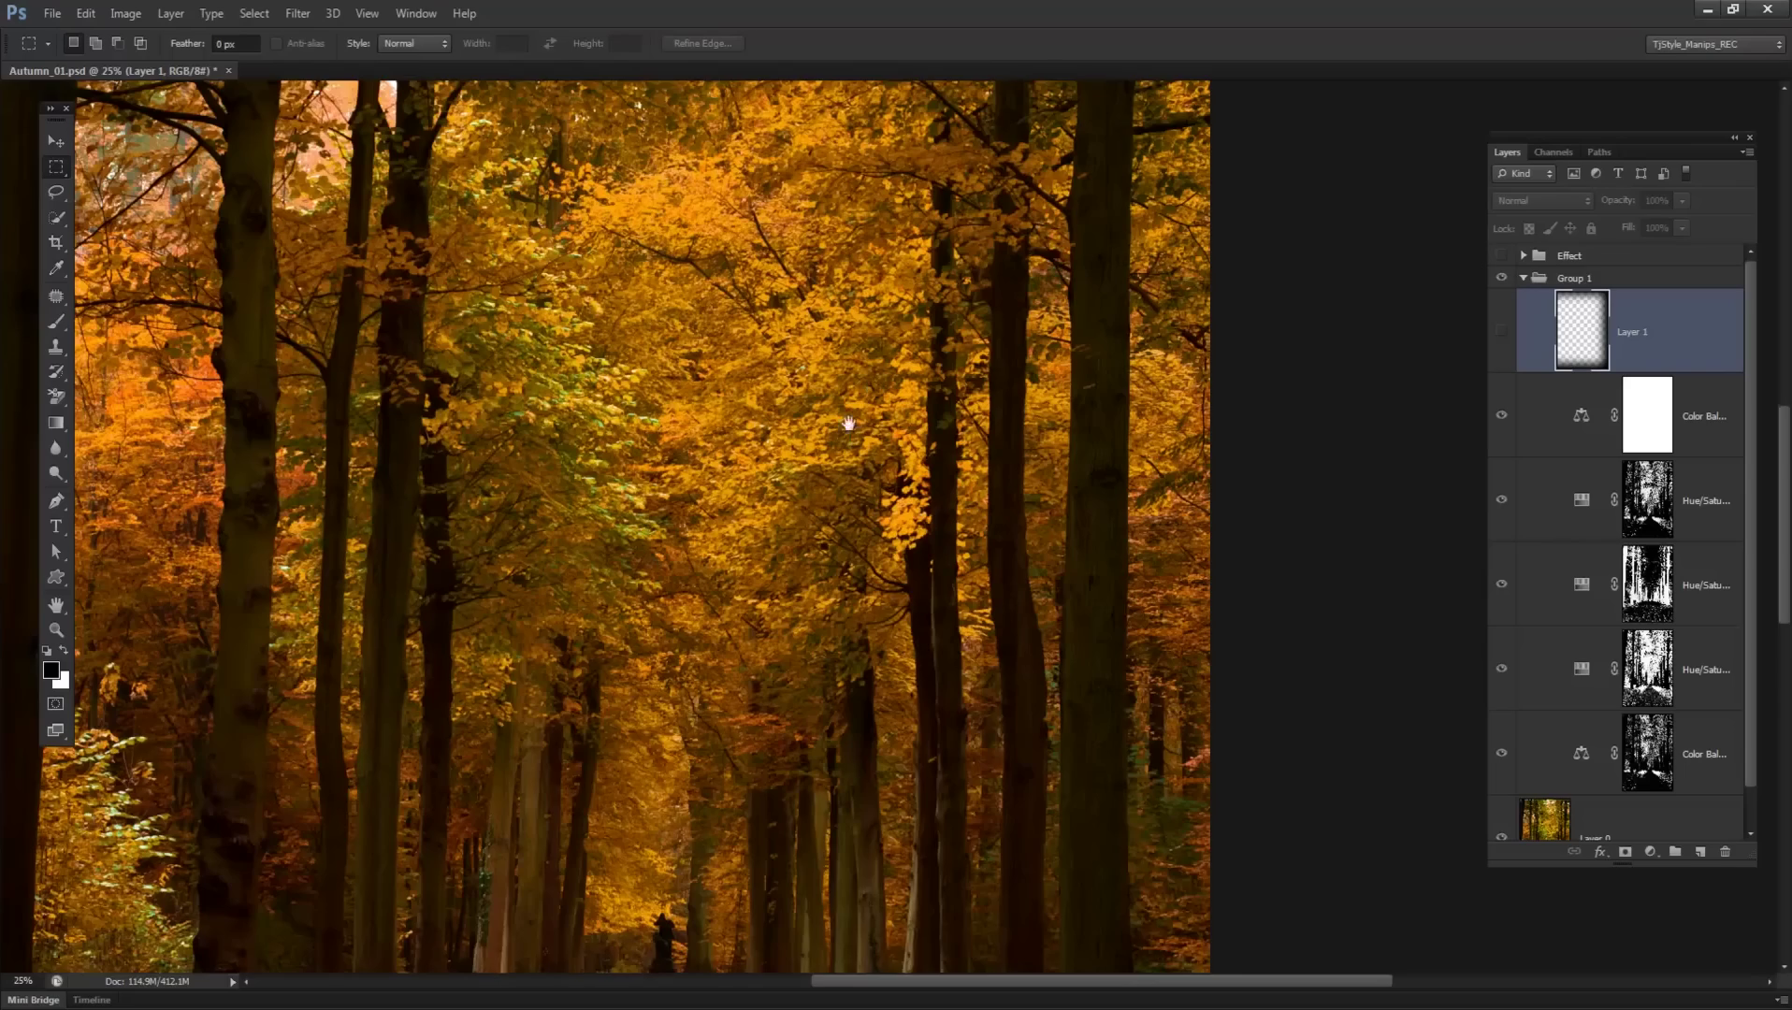
pyautogui.moveTo(978, 546); pyautogui.dragTo(970, 503)
pyautogui.scroll(1, 993, 579)
pyautogui.scroll(-2, 994, 579)
pyautogui.scroll(-1, 993, 579)
pyautogui.scroll(1, 1005, 586)
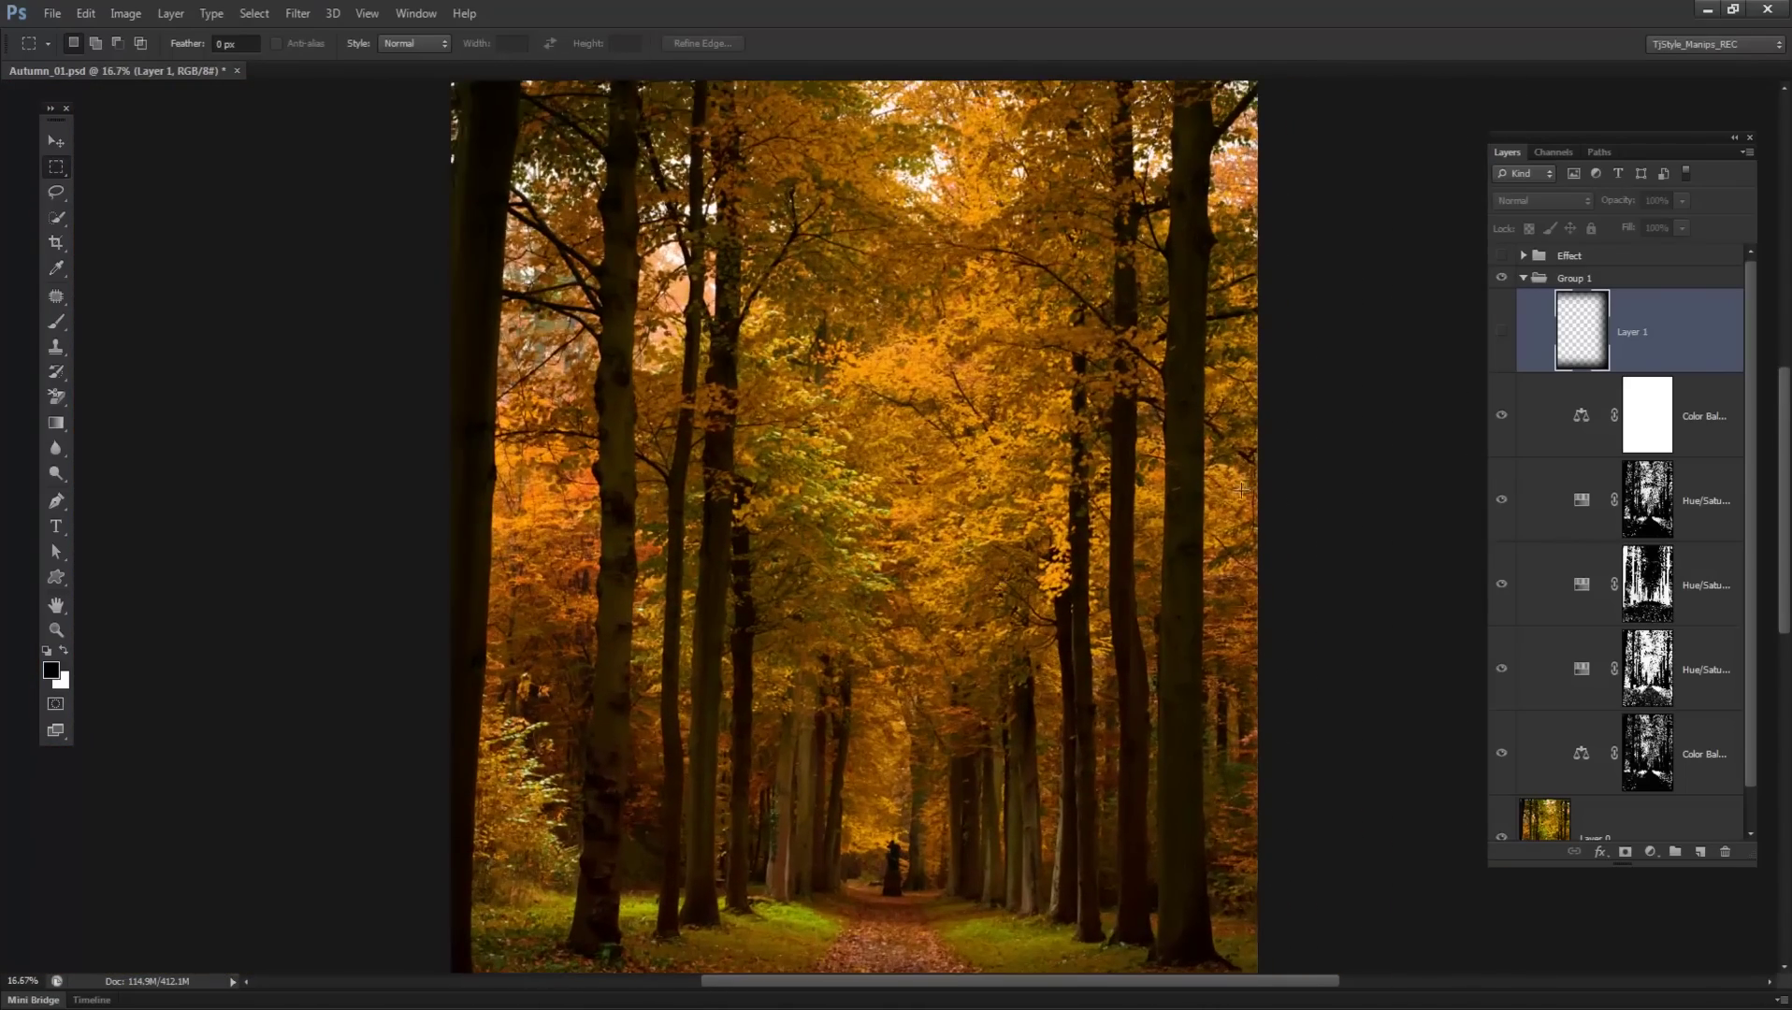